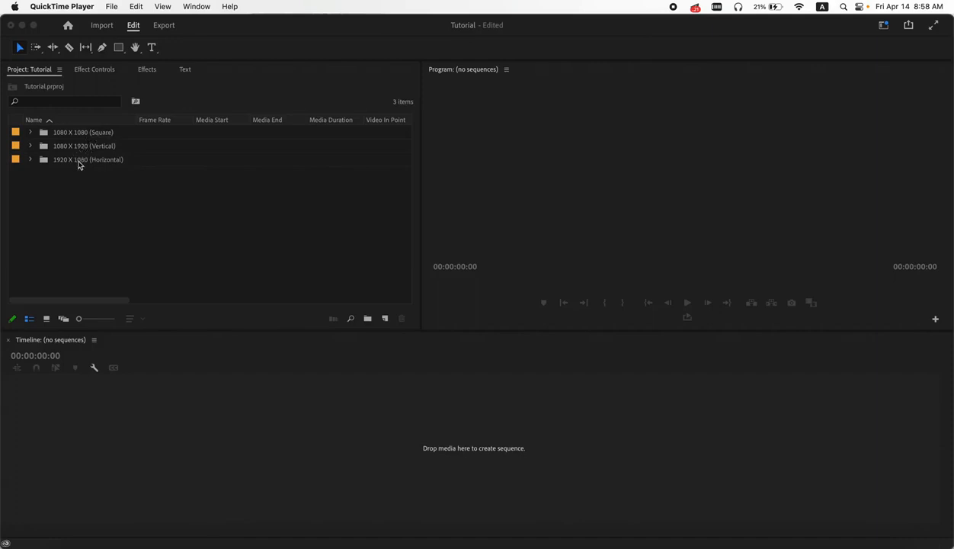
- Open the (Square) sequence from the 1080 X 1080 (Square) bin and scrub through it in the timeline
click(32, 135)
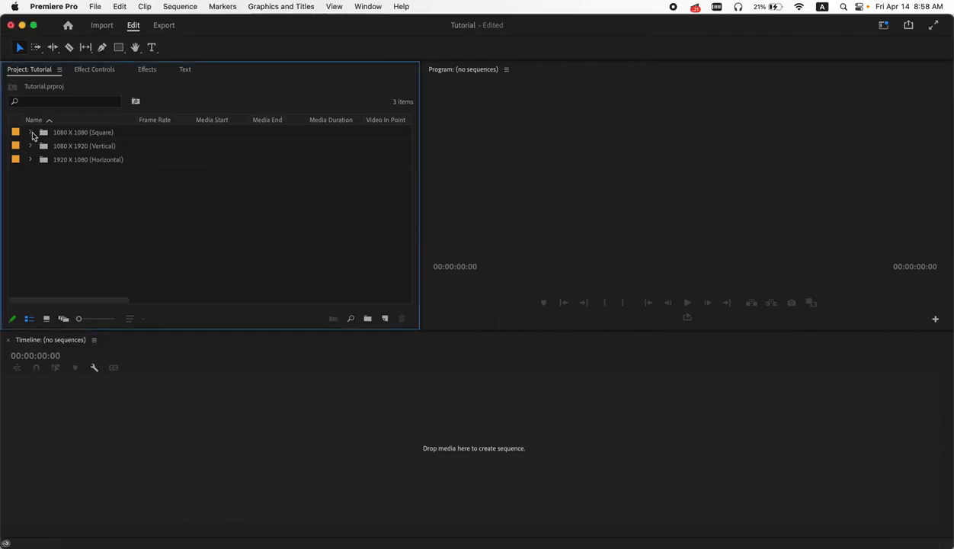
click(32, 133)
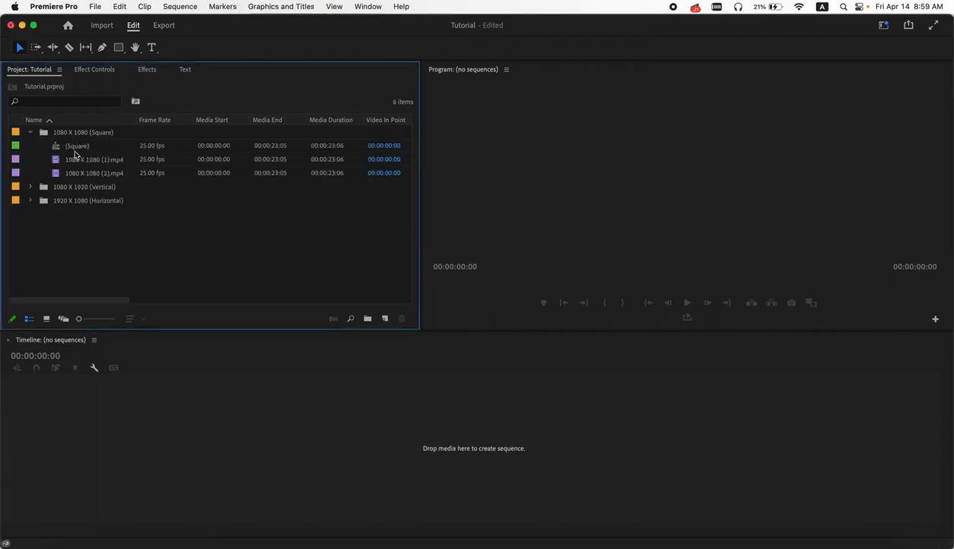
click(71, 150)
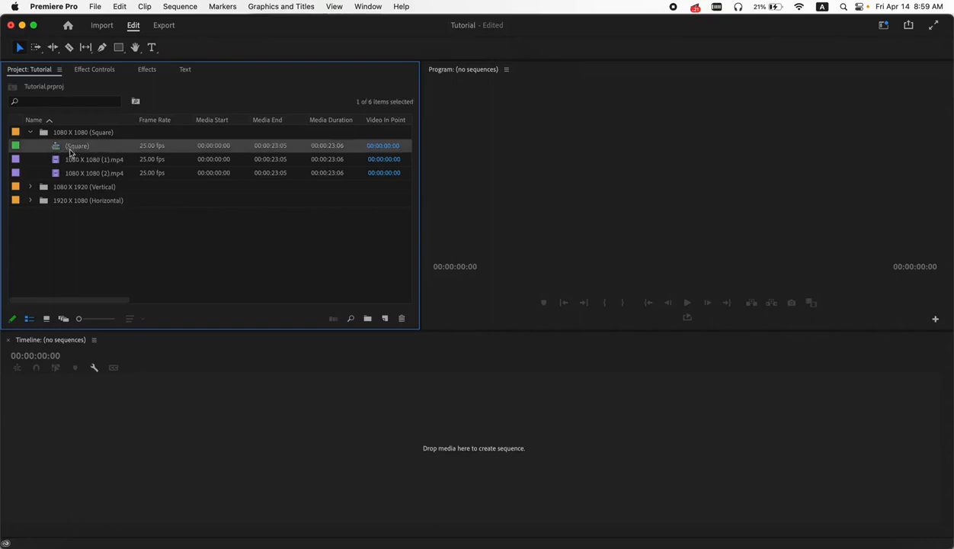
double_click(58, 149)
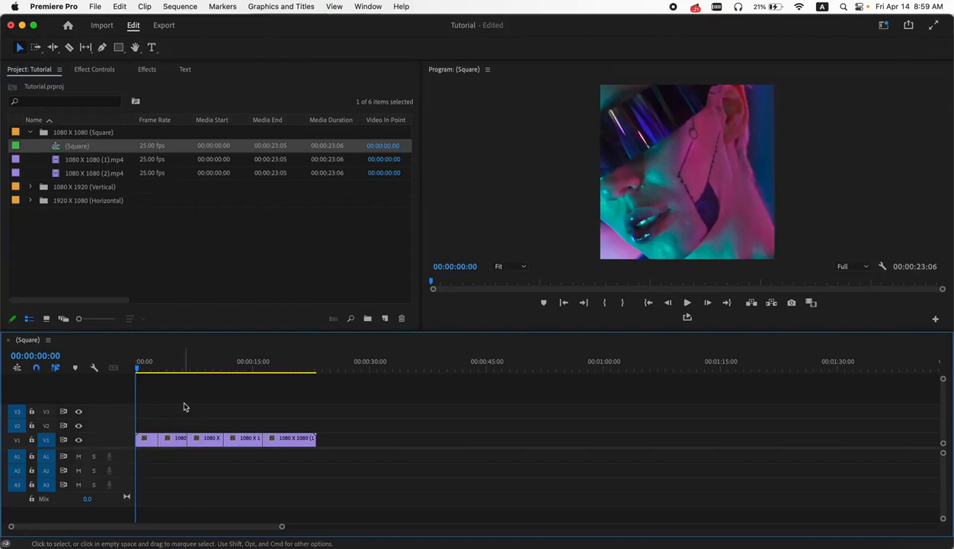
click(151, 369)
drag(152, 369, 250, 388)
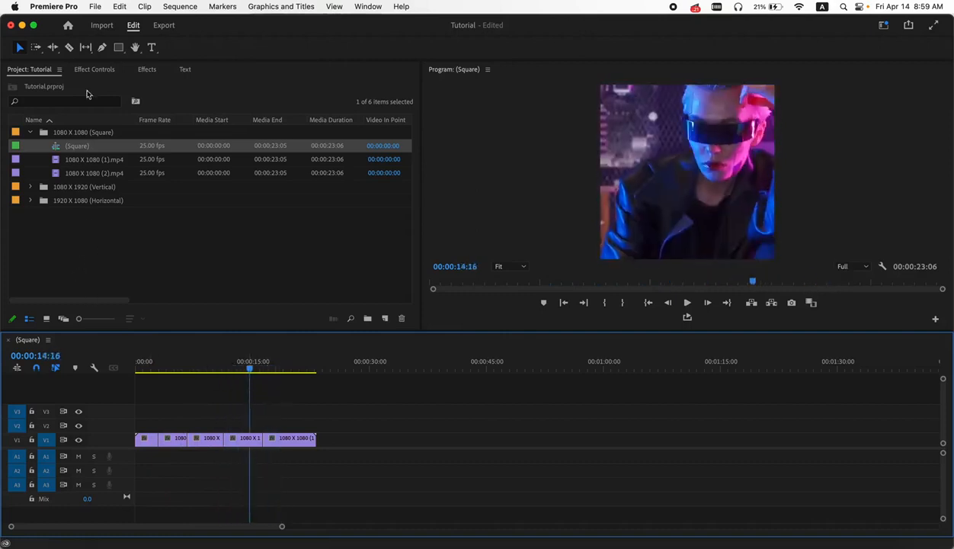
- Import the entire Cyber Glitch Transitions.prproj project from the Copied_Cyber Glitch Transitions folder on the Desktop
click(95, 8)
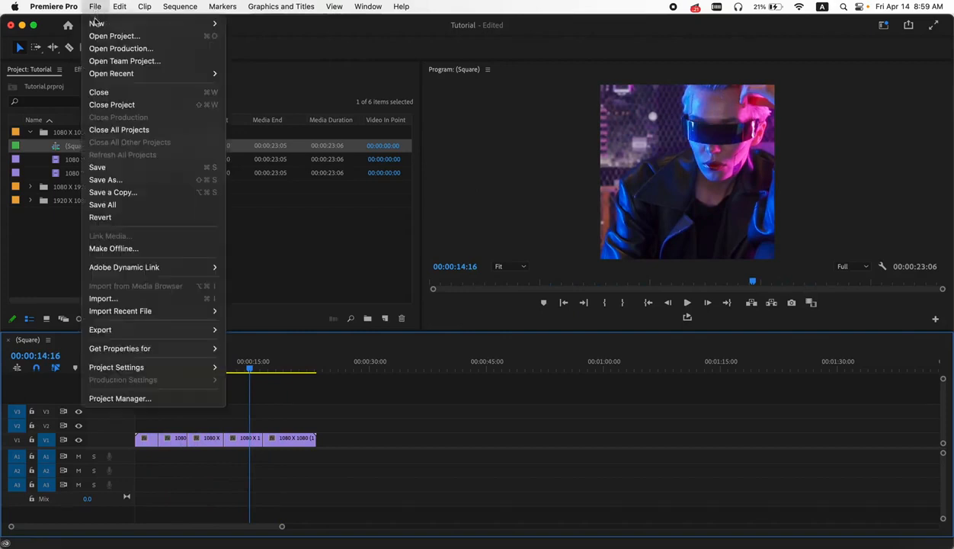
click(147, 302)
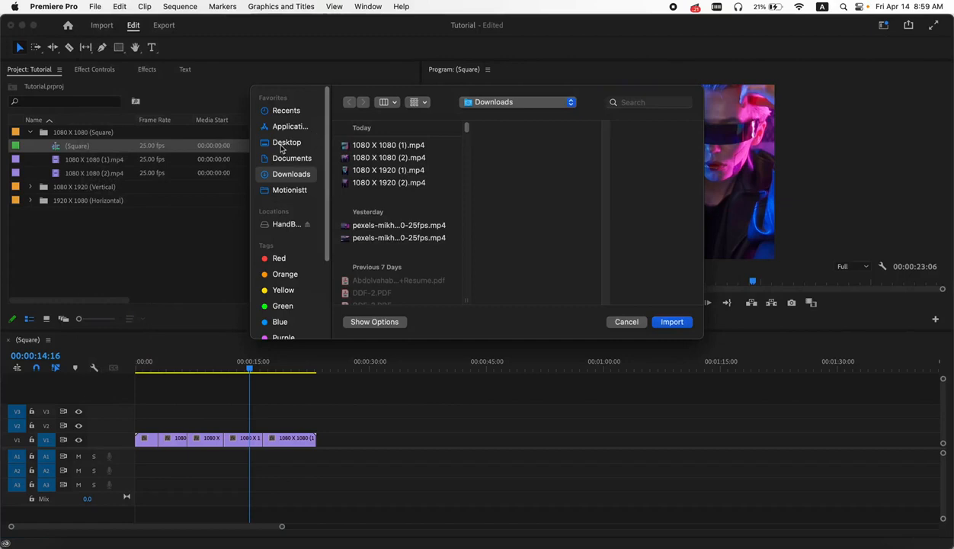
click(278, 144)
click(377, 148)
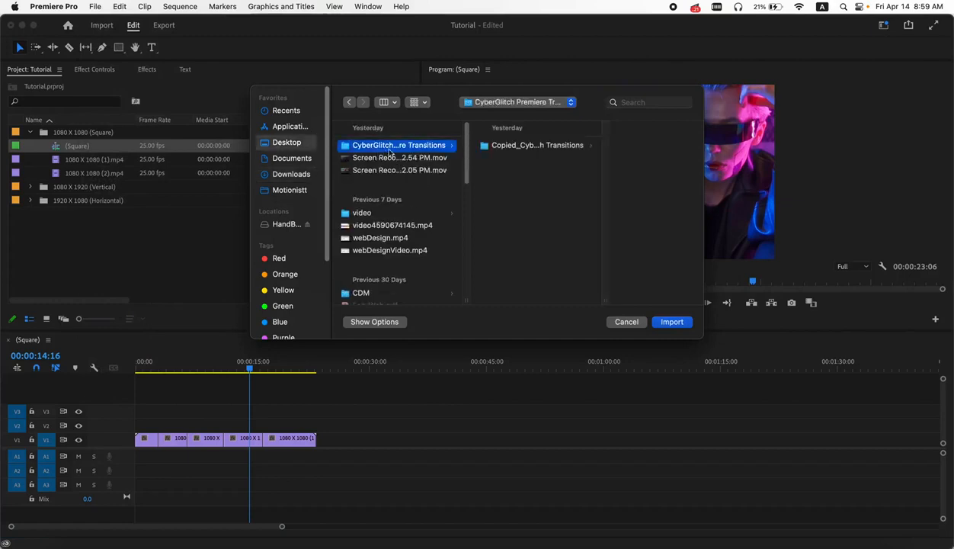
click(533, 149)
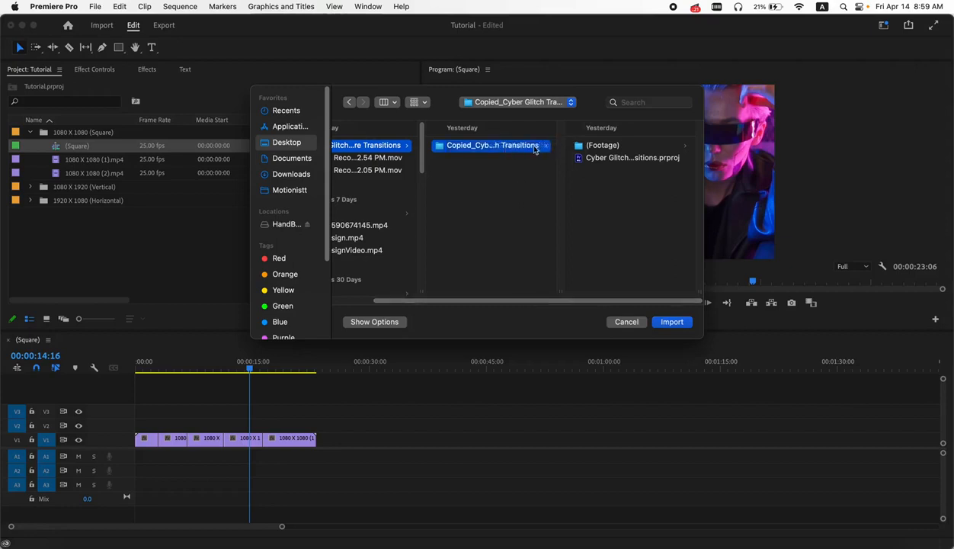
click(616, 159)
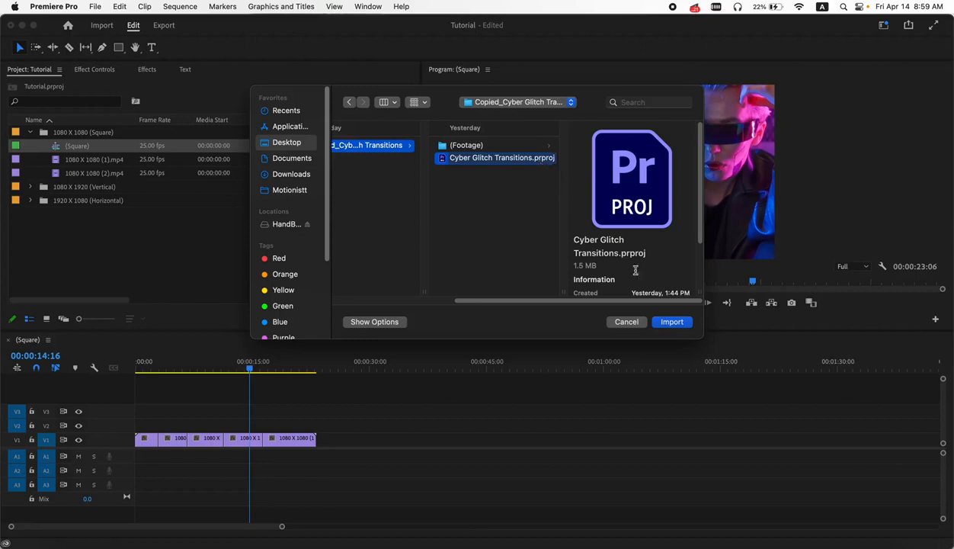
click(666, 325)
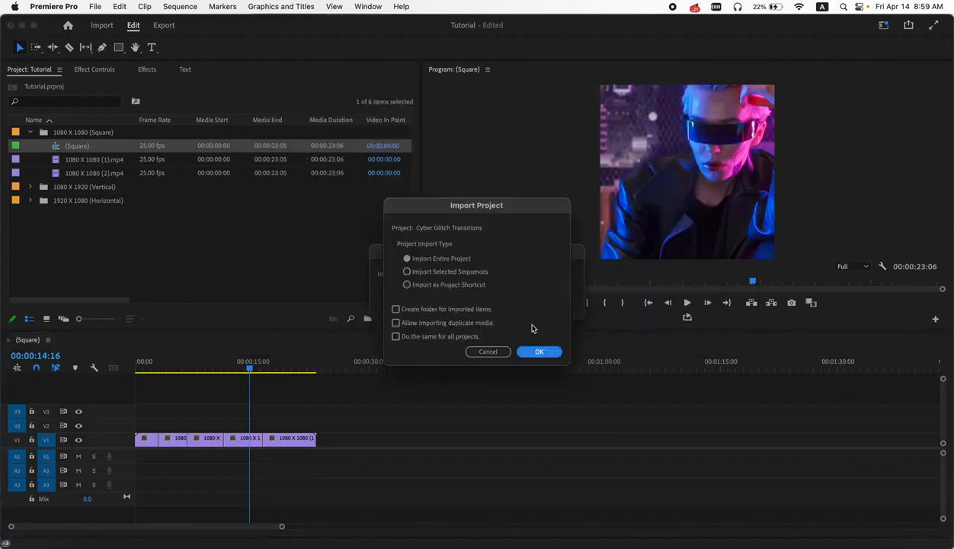
click(542, 351)
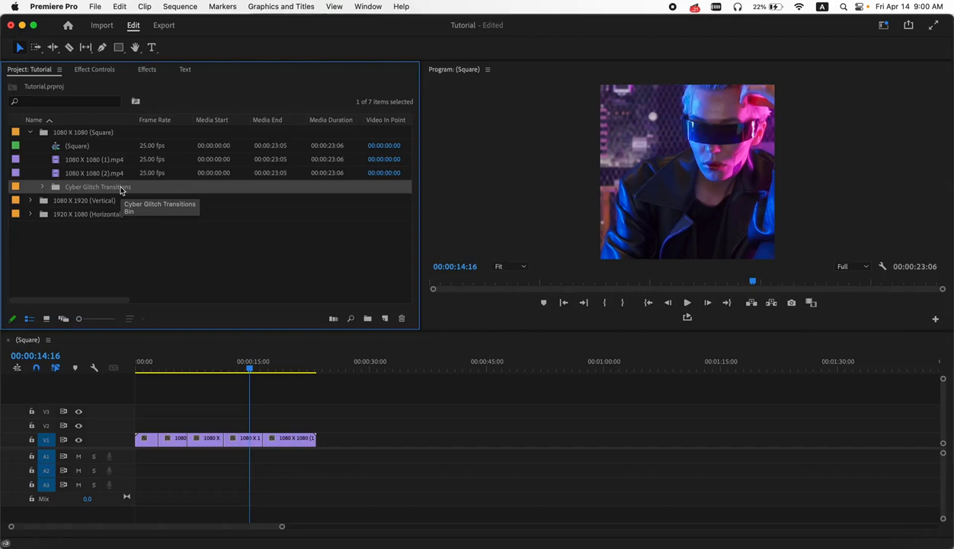
- Move the Cyber Glitch Transitions bin out of the 1080 X 1080 (Square) bin to the project's top level
drag(55, 188, 55, 237)
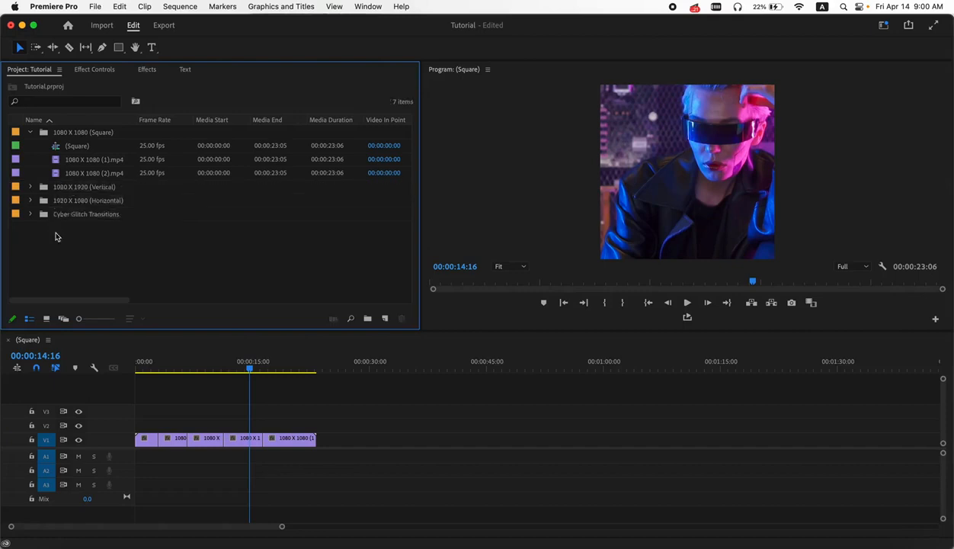
click(32, 134)
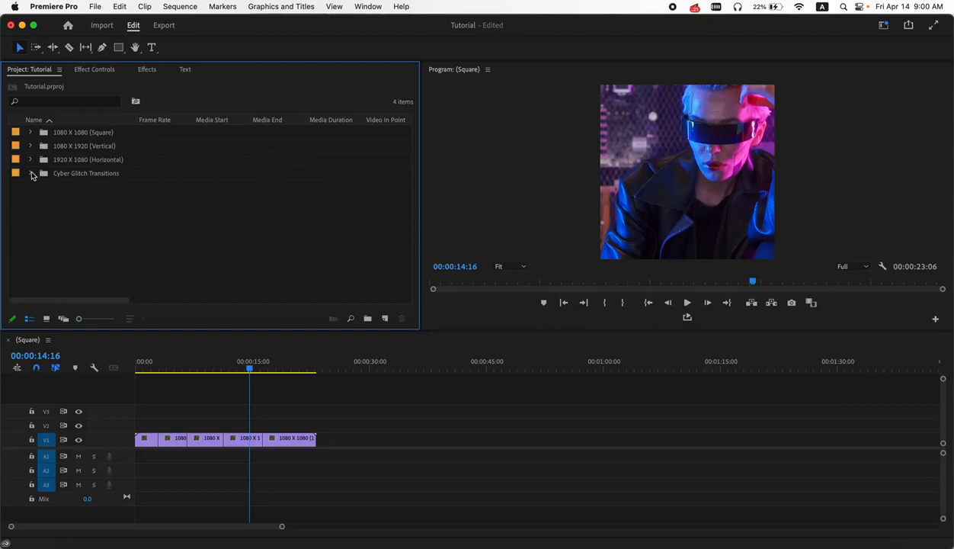
- Browse the Cyber Glitch Transitions bin, expanding its 01. Transitions and 02. Assets folders to inspect the contents
click(32, 173)
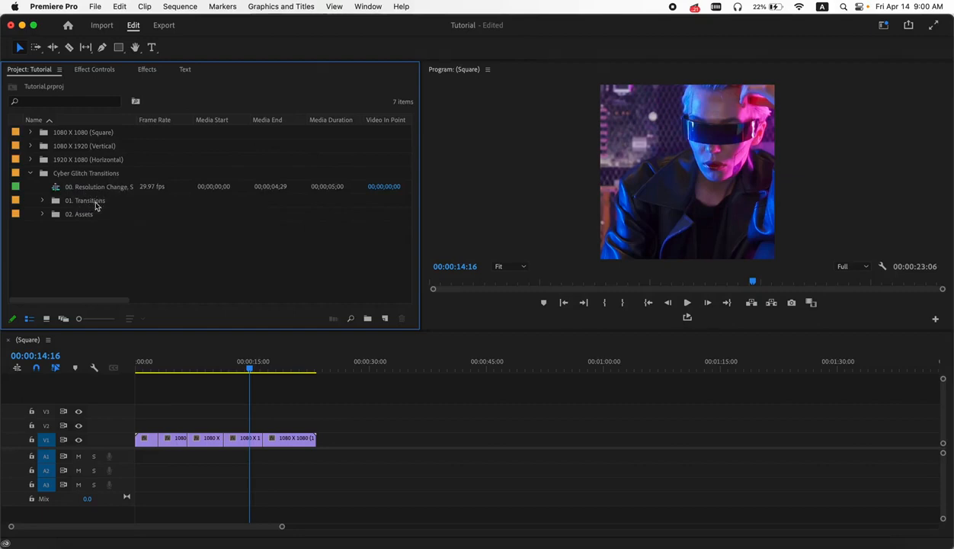
click(43, 201)
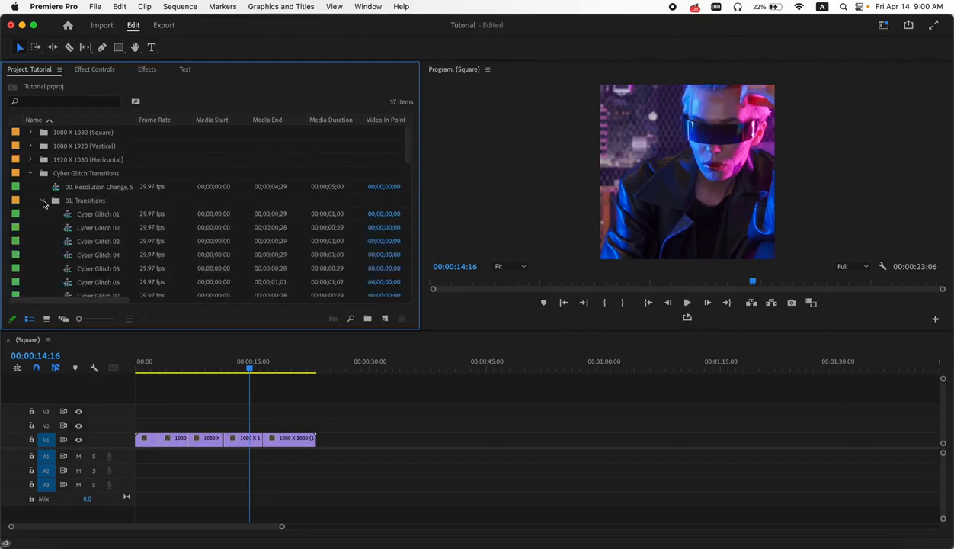
click(42, 203)
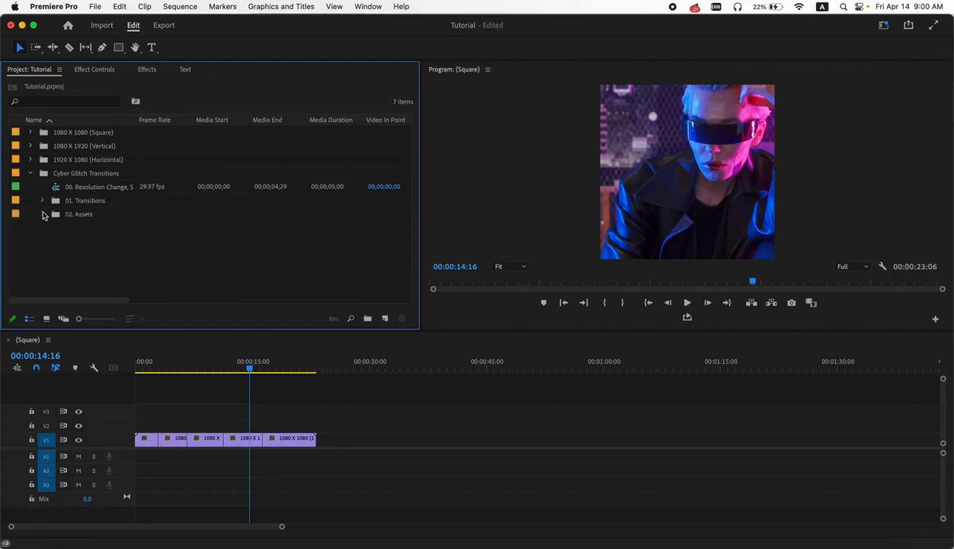
click(42, 215)
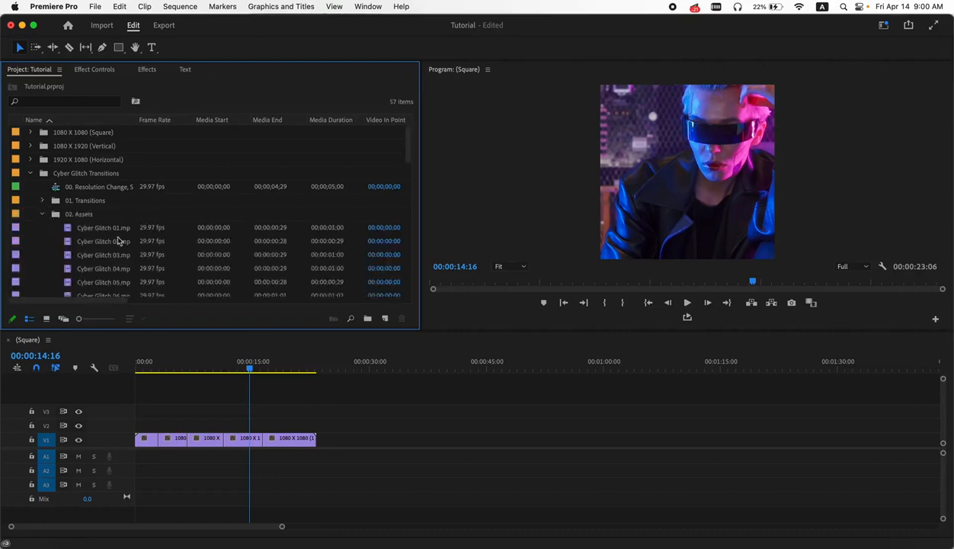
scroll(116, 241, down, 5)
scroll(118, 241, up, 5)
click(43, 214)
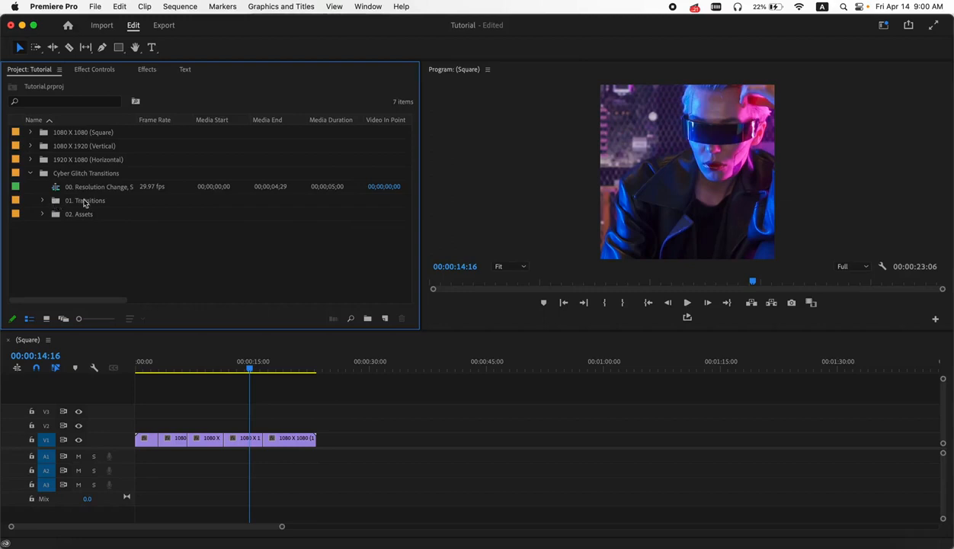
- Open the 01. Transitions bin in its own panel and switch it to icon view
double_click(57, 202)
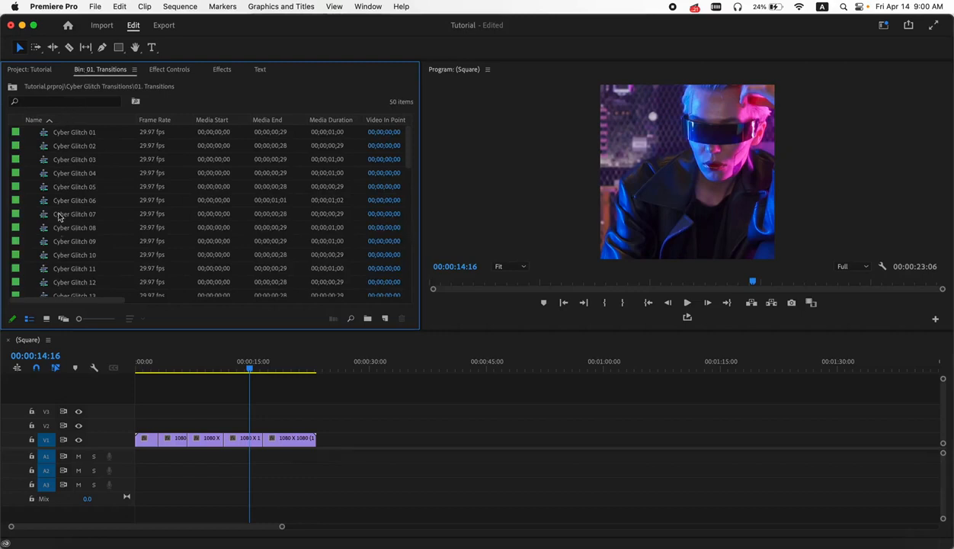
click(47, 319)
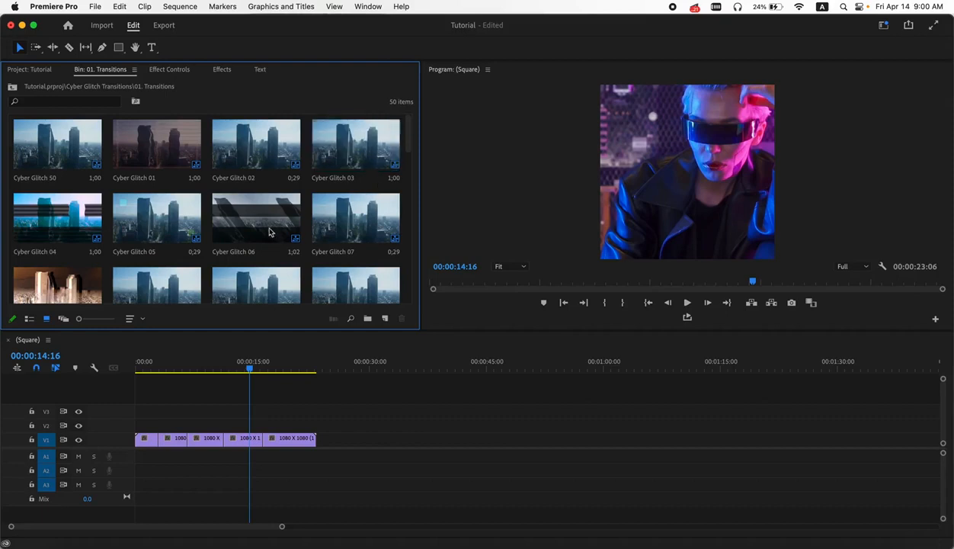
- Patch the source video to track V2 and place Cyber Glitch 08 over the first cut between clips
scroll(121, 247, down, 3)
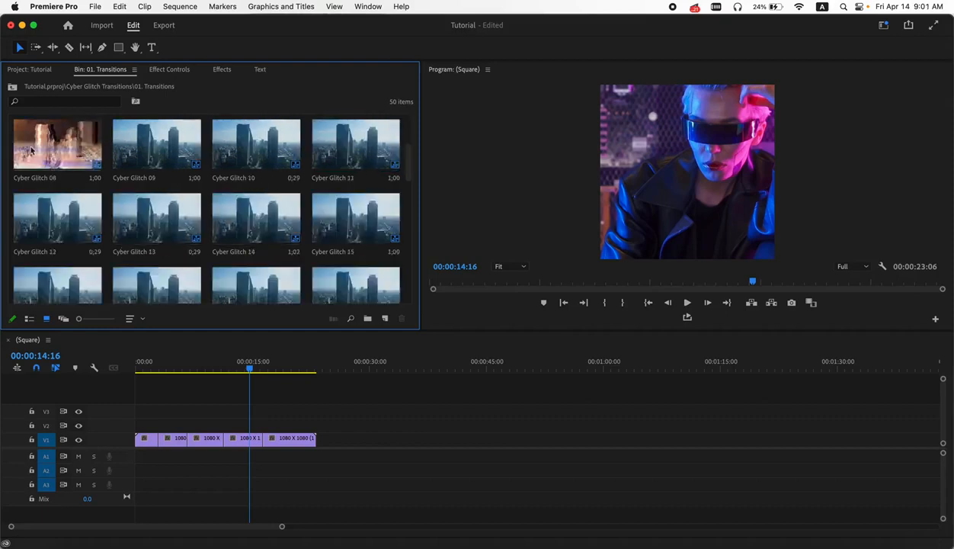
drag(44, 147, 83, 156)
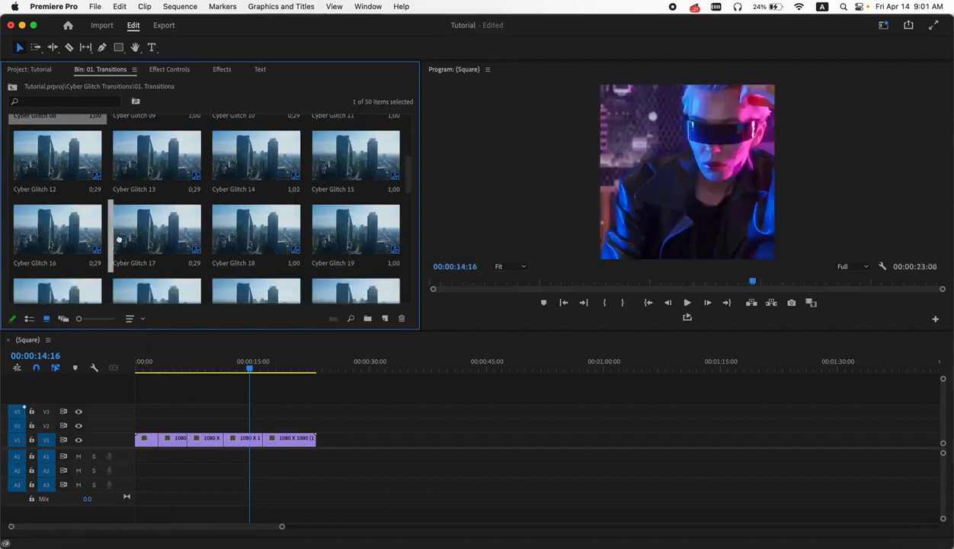
scroll(81, 122, up, 2)
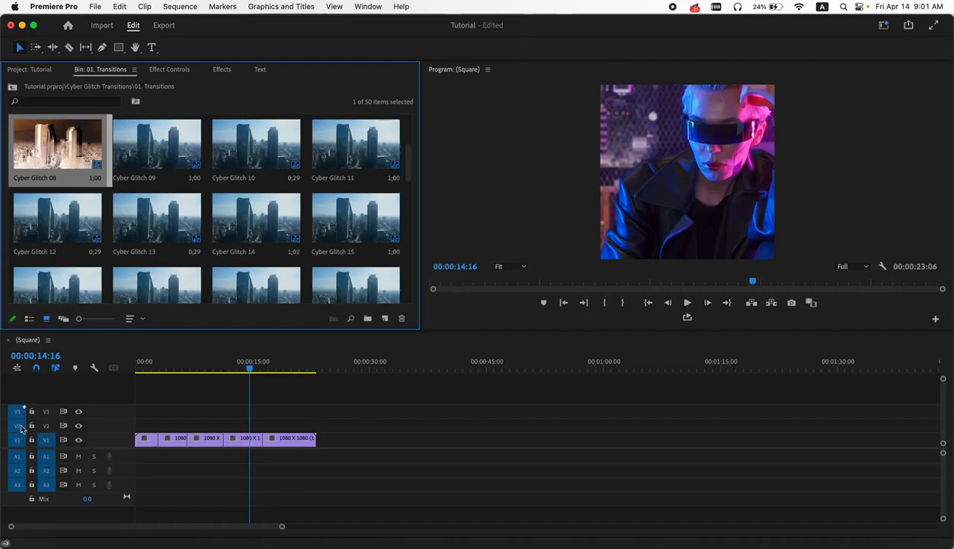
click(21, 410)
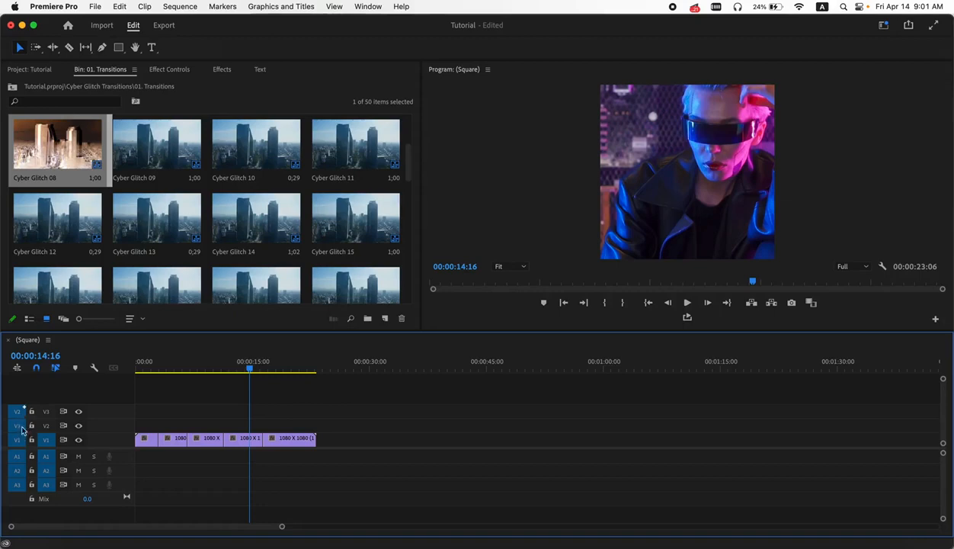
drag(23, 426, 23, 407)
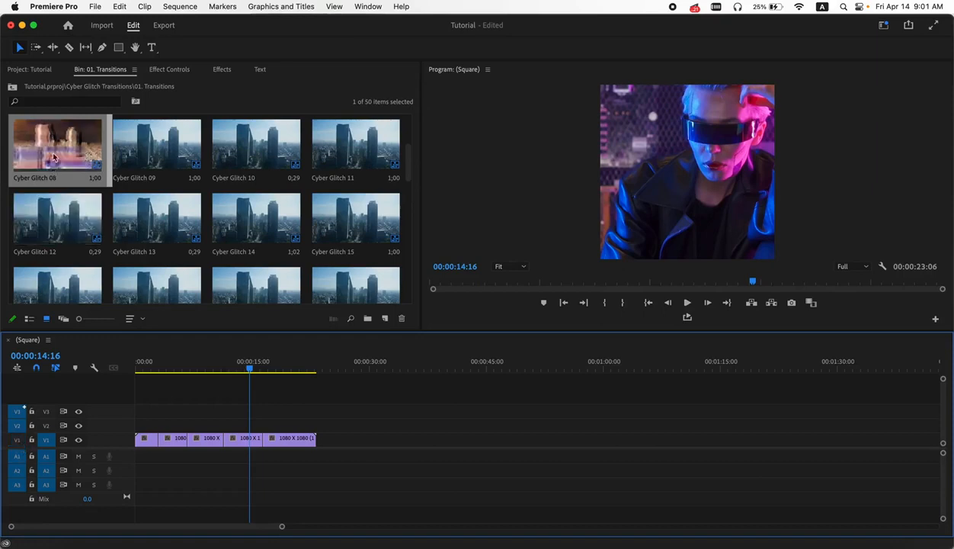
drag(54, 150, 164, 423)
drag(166, 431, 162, 430)
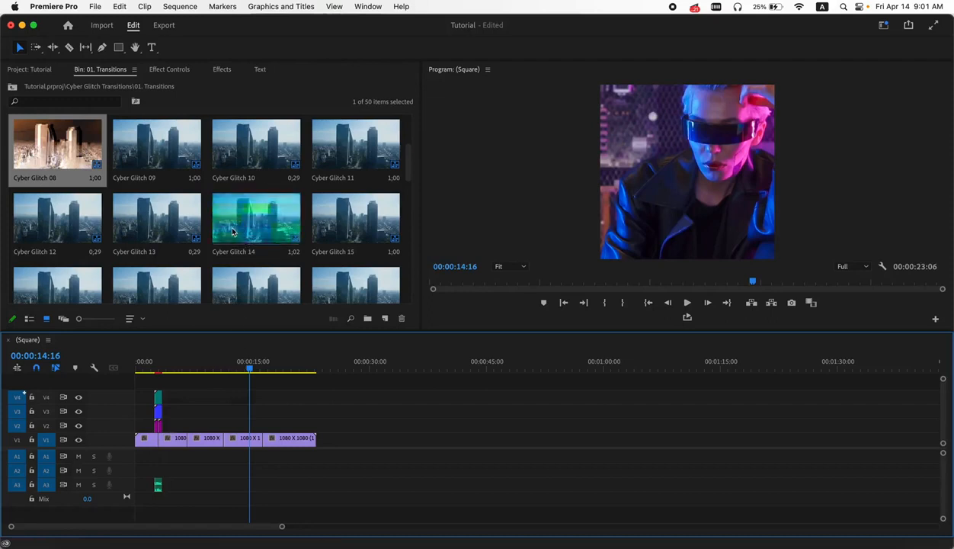
- Place Cyber Glitch 14 over the second cut between clips
click(249, 242)
drag(250, 244, 194, 432)
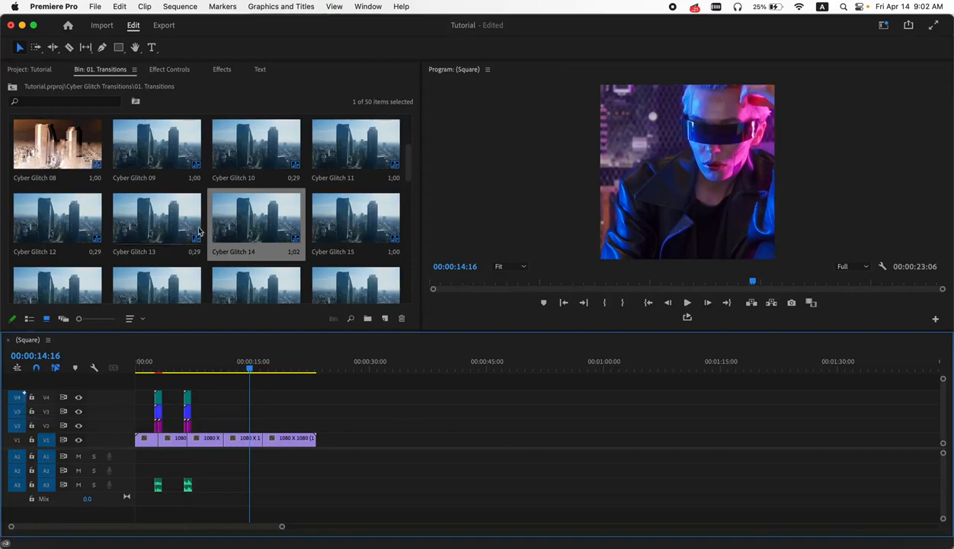
- Place Cyber Glitch 25 over the third cut between clips
scroll(206, 230, down, 5)
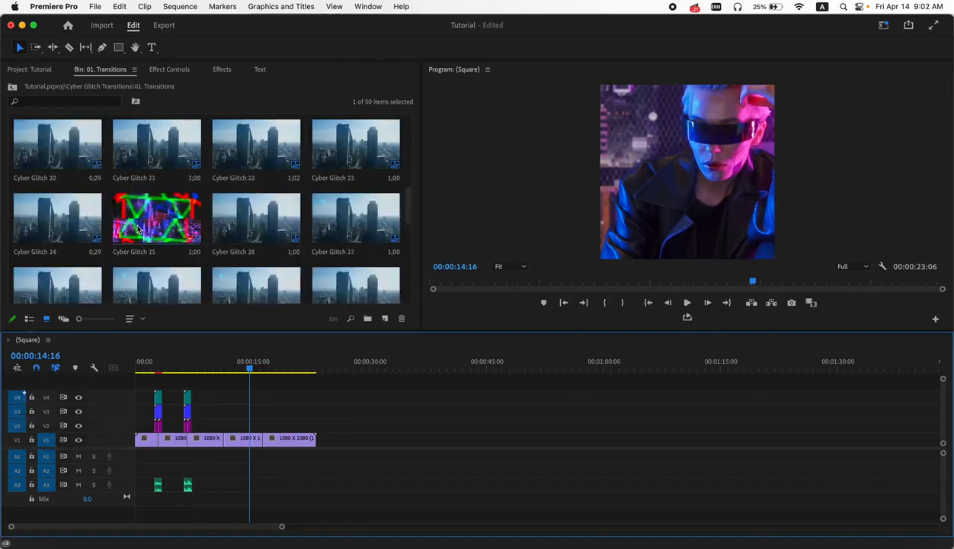
click(156, 228)
drag(211, 355, 186, 287)
click(19, 440)
drag(168, 211, 226, 428)
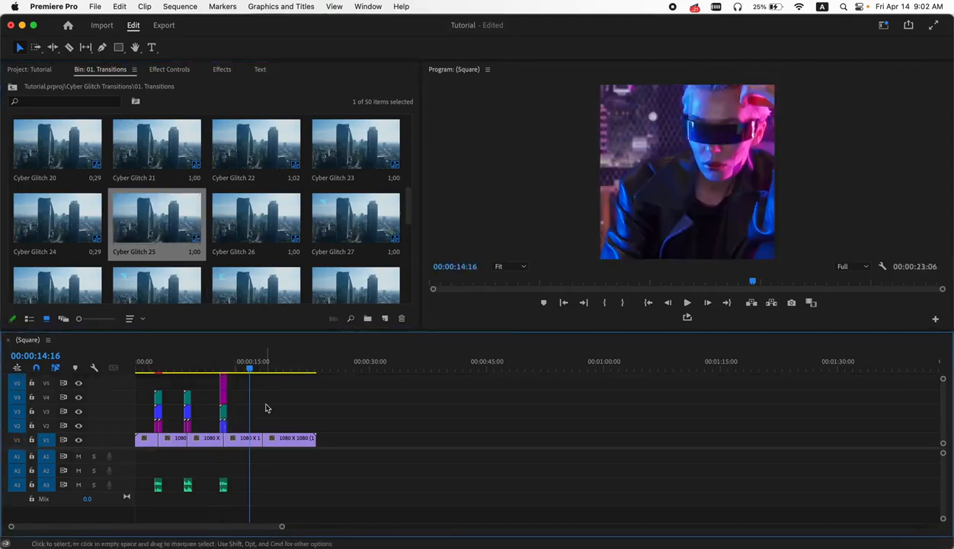
- Place Cyber Glitch 38 over the fourth cut between clips
scroll(252, 229, down, 5)
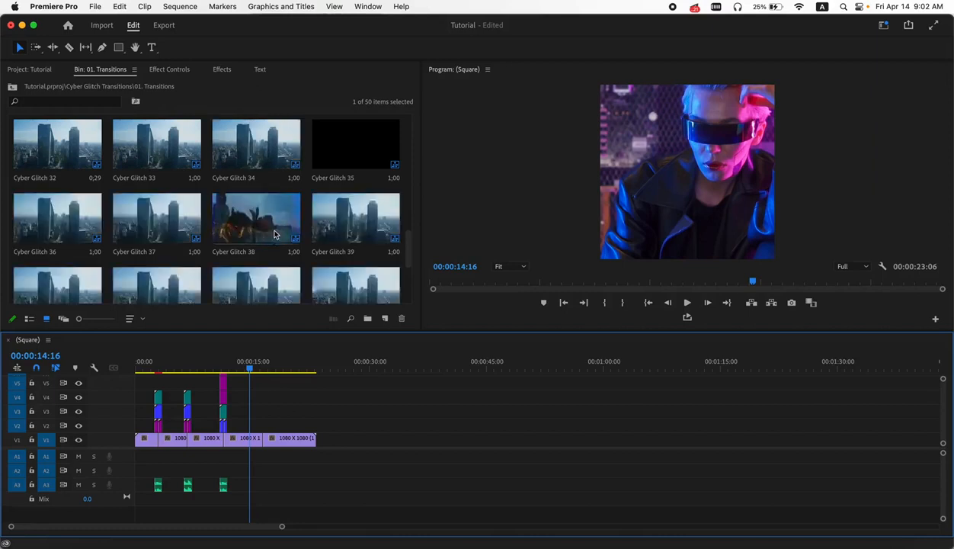
click(252, 227)
drag(276, 269, 267, 429)
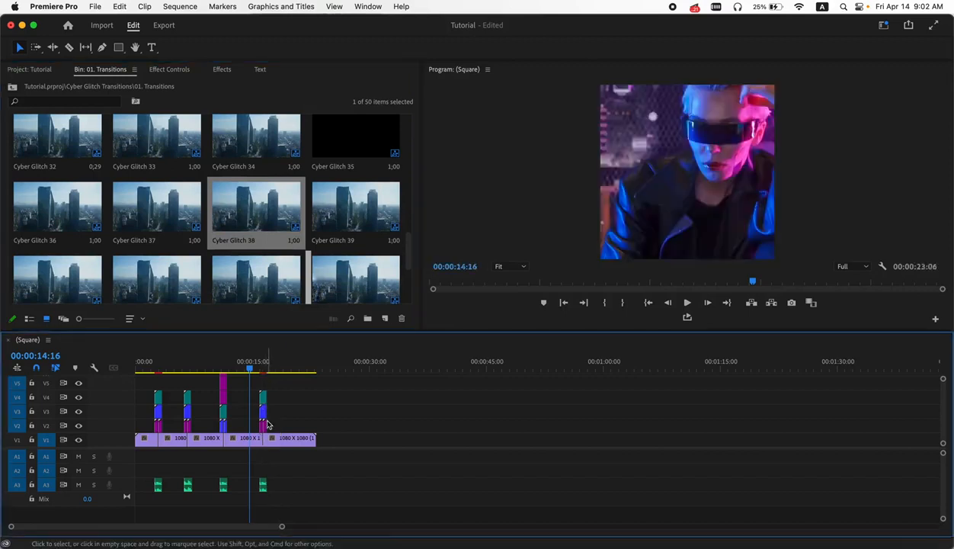
- Zoom into the timeline and move the playhead back to the start of the sequence
drag(249, 369, 147, 392)
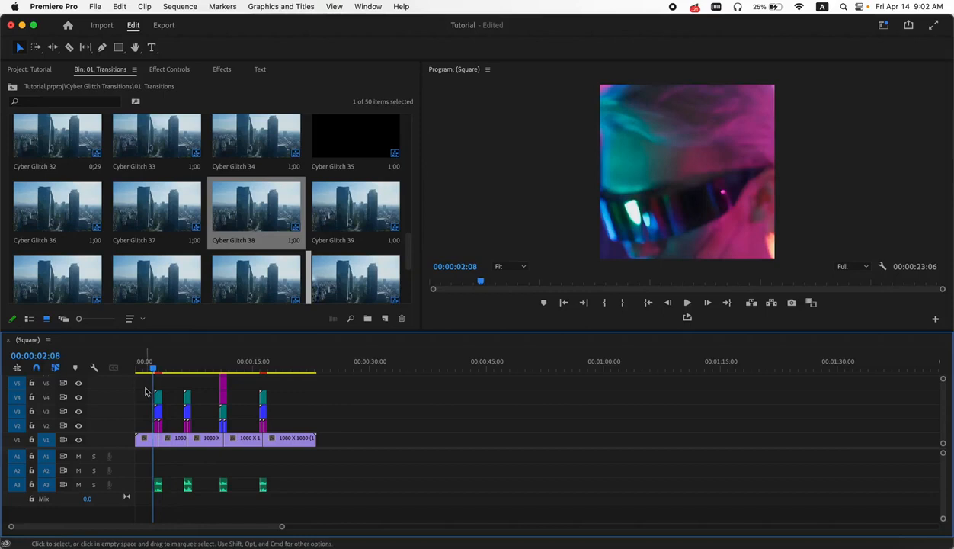
scroll(147, 392, up, 5)
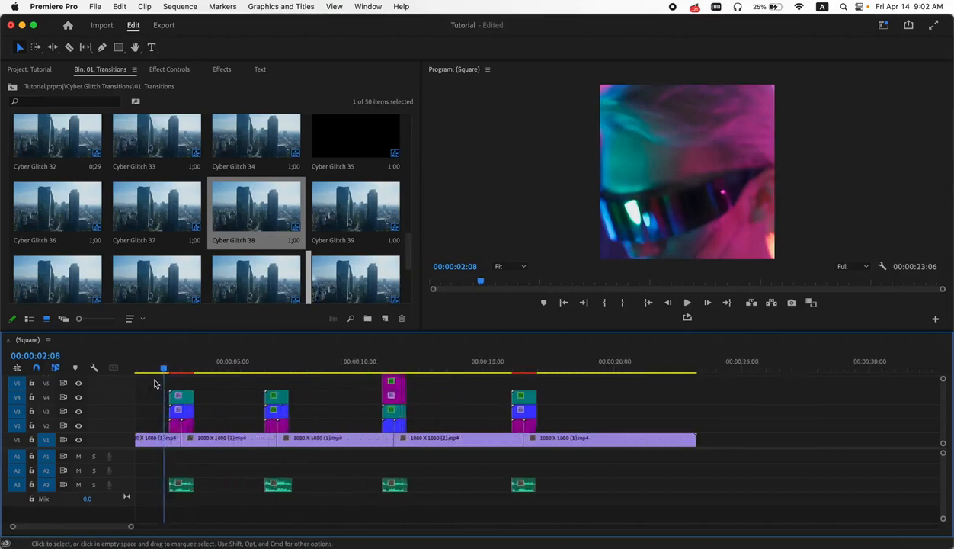
drag(161, 368, 123, 375)
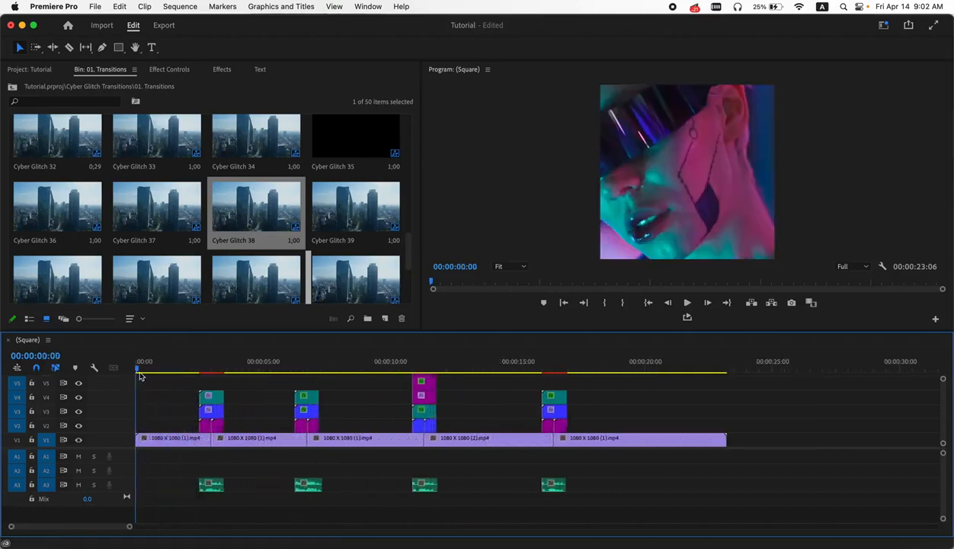
- Render the whole Square sequence from in to out and play back the first transitions
key(super+a)
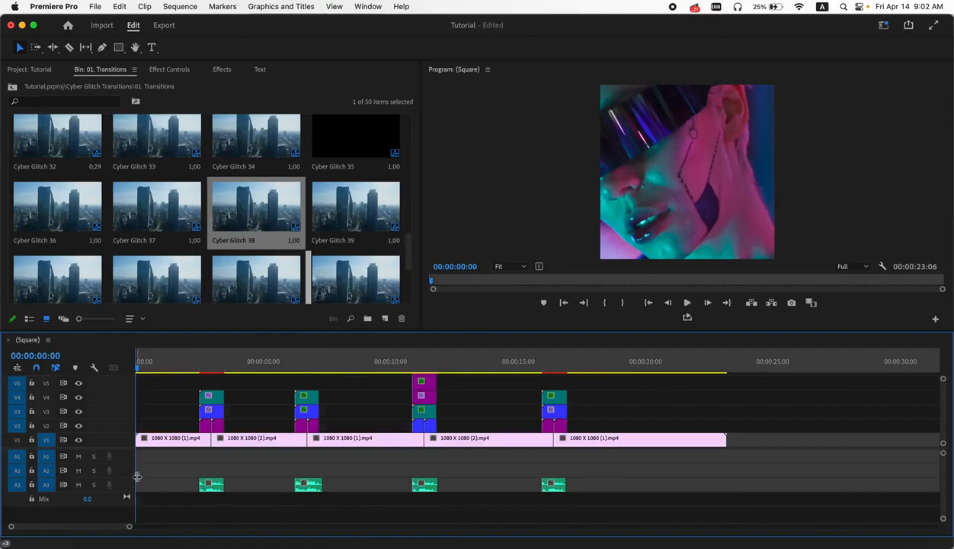
click(718, 361)
click(725, 362)
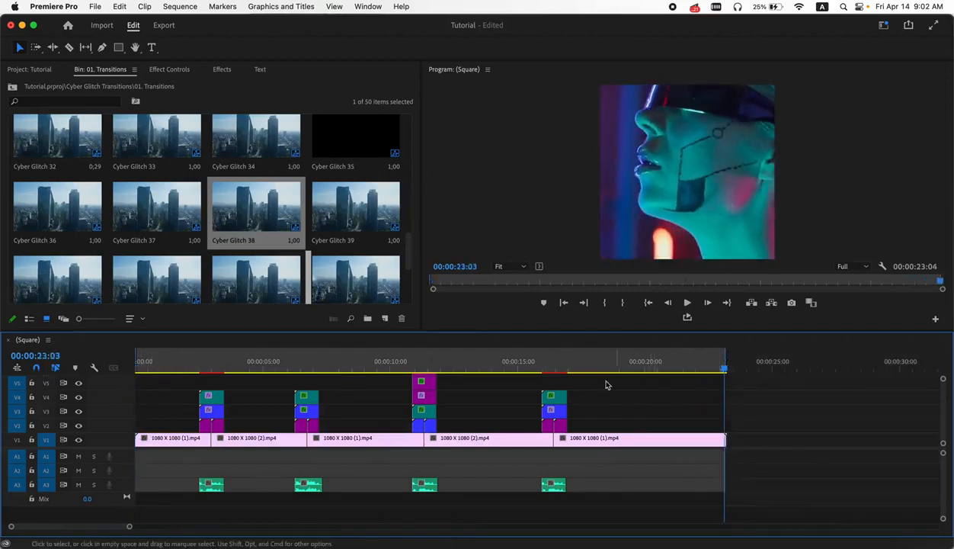
click(174, 7)
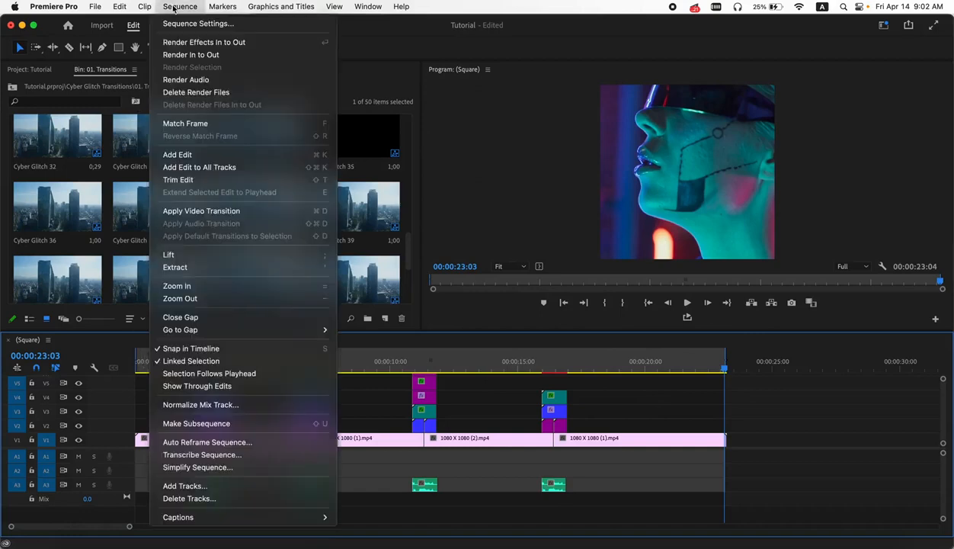
click(189, 53)
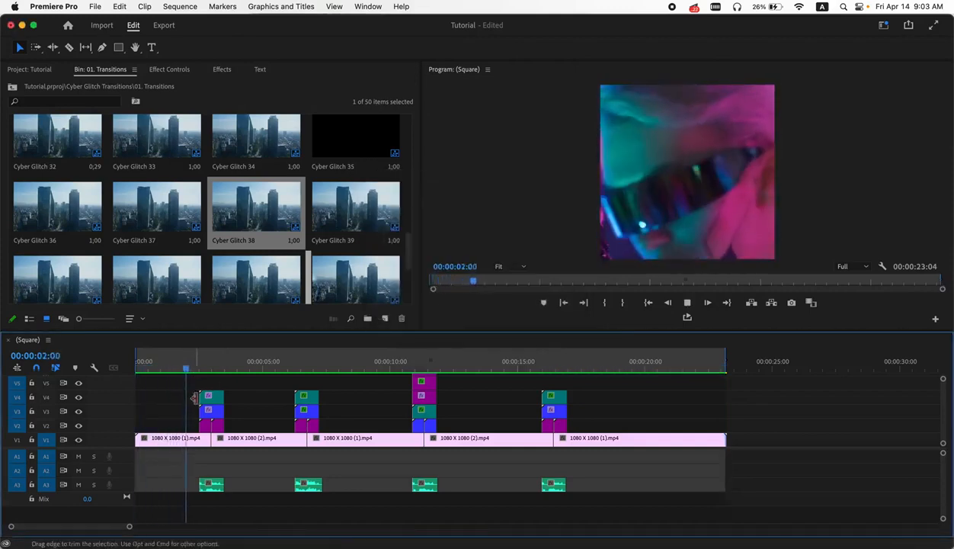
key(space)
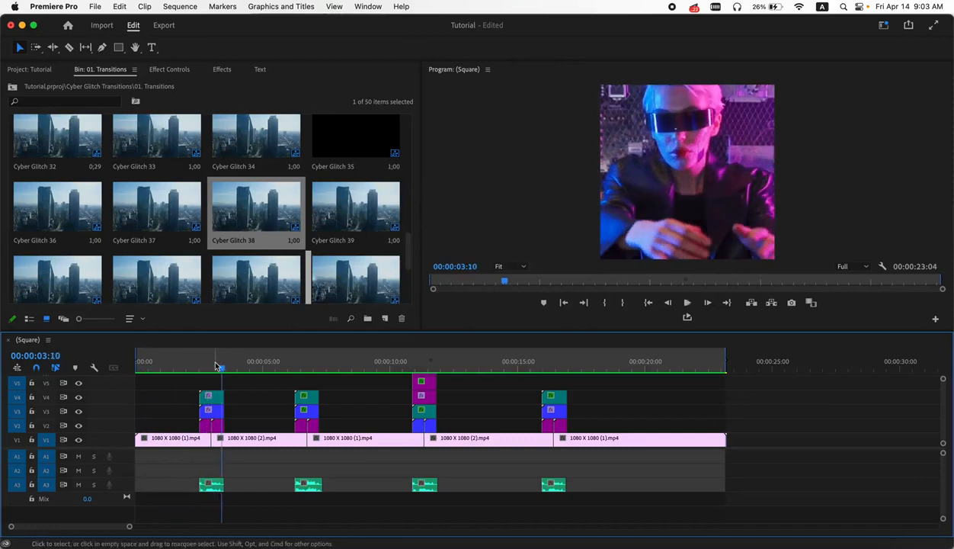
click(212, 368)
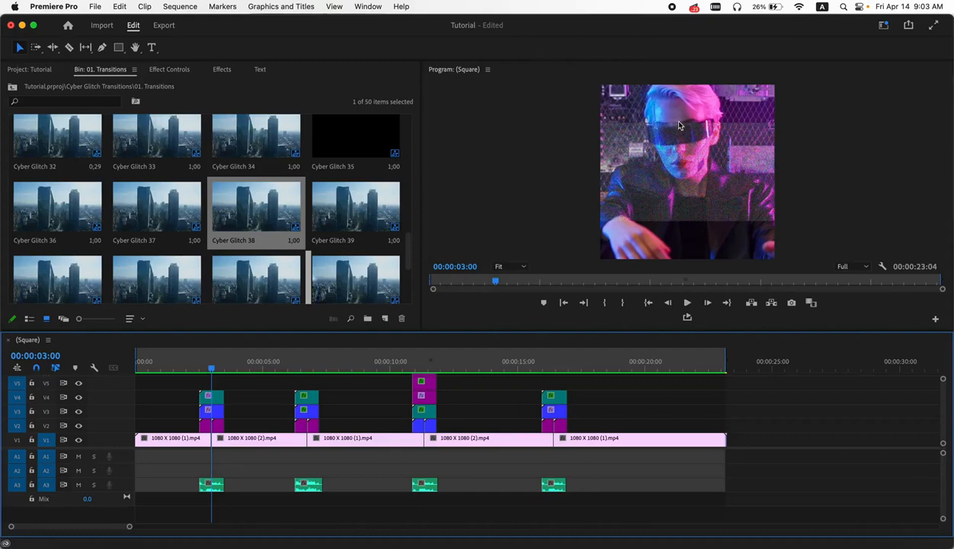
- Open the 00. Resolution Change, Sequence Setting sequence and set its horizontal frame size to 1080
click(28, 70)
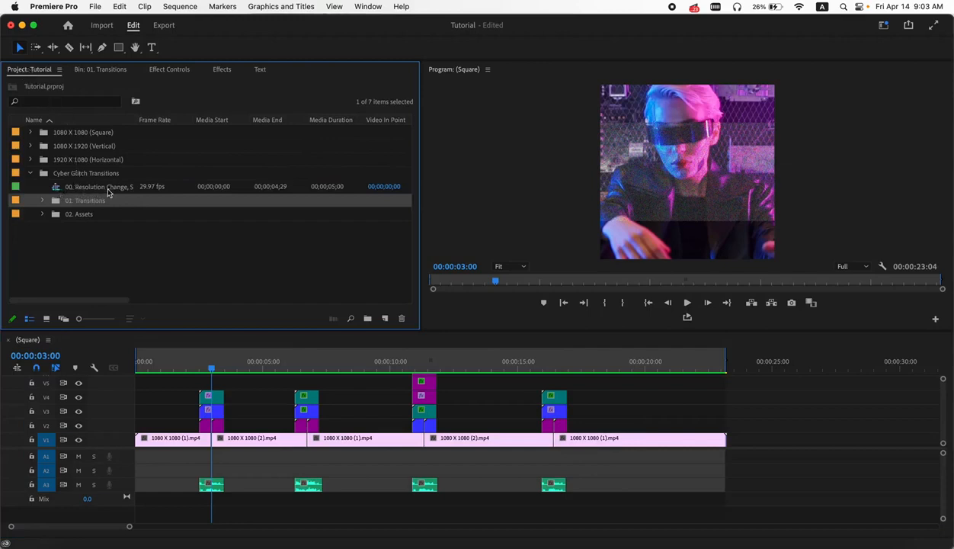
double_click(57, 190)
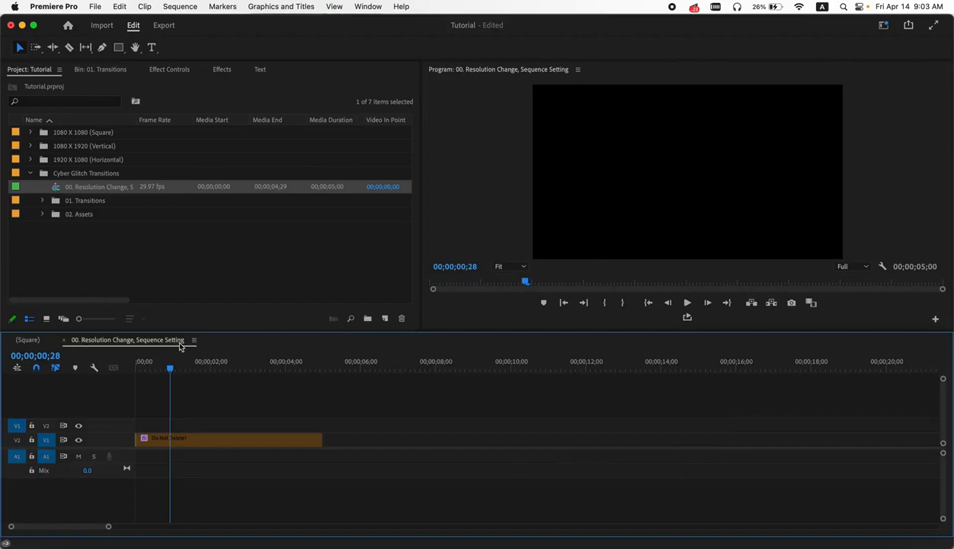
click(180, 7)
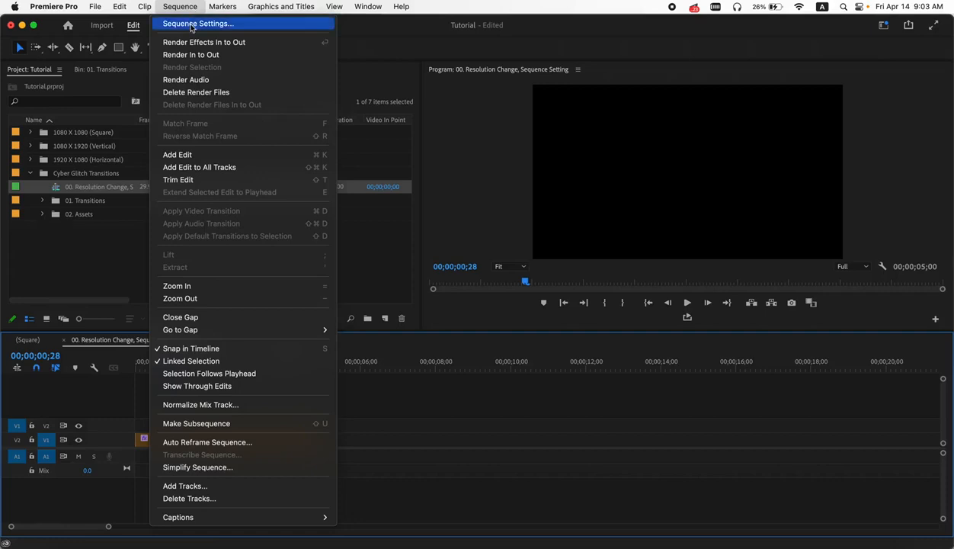
click(191, 24)
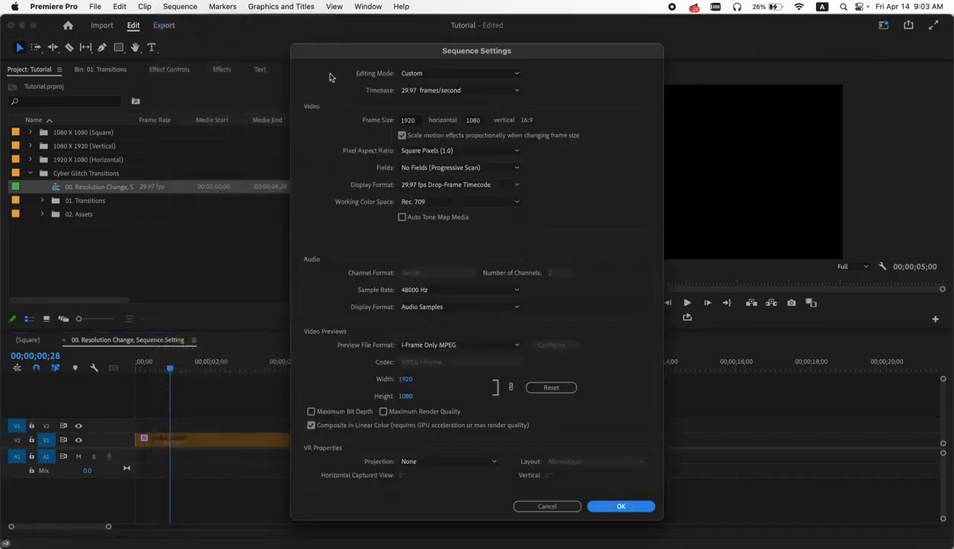
click(410, 121)
drag(418, 120, 390, 121)
text(10)
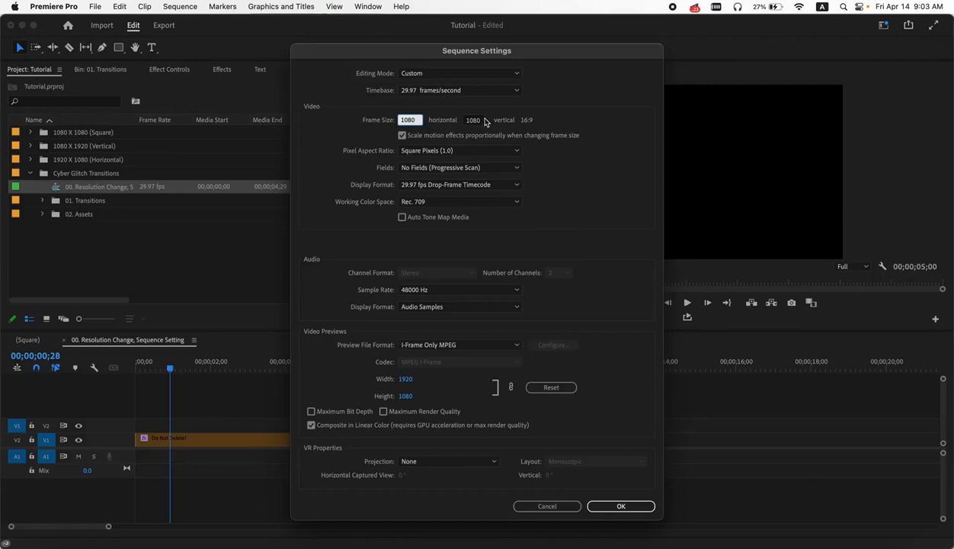
click(623, 501)
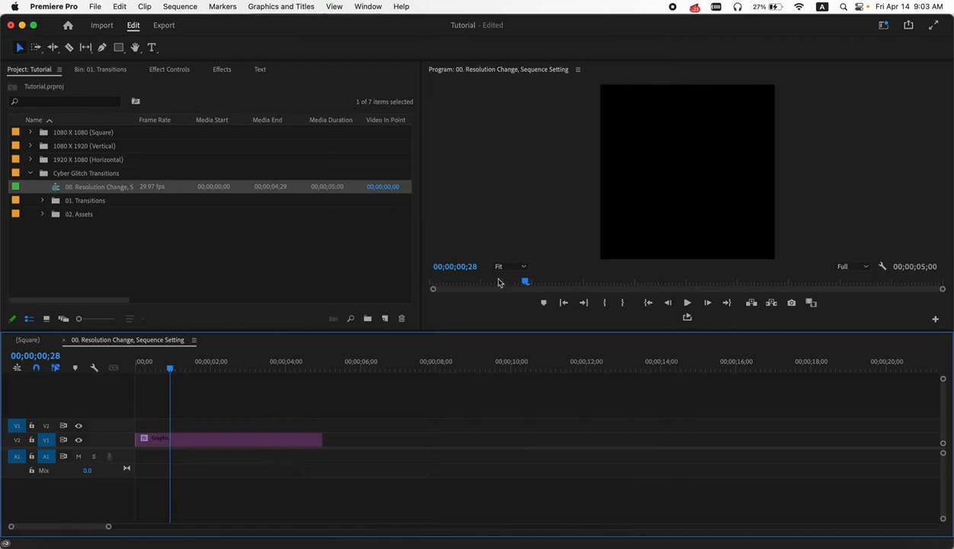
- Return to the Square sequence and split the base clip at the start and end of the third glitch transition
click(37, 341)
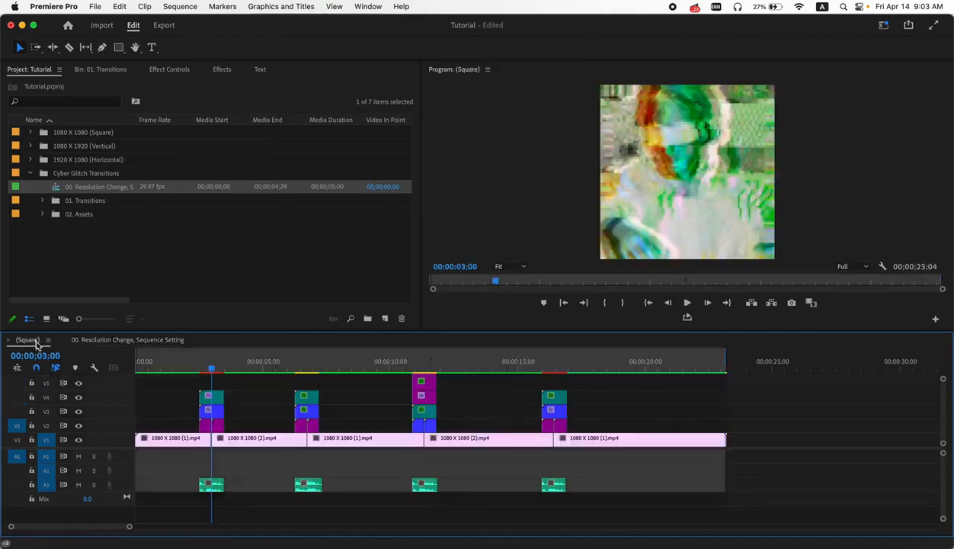
drag(210, 369, 200, 371)
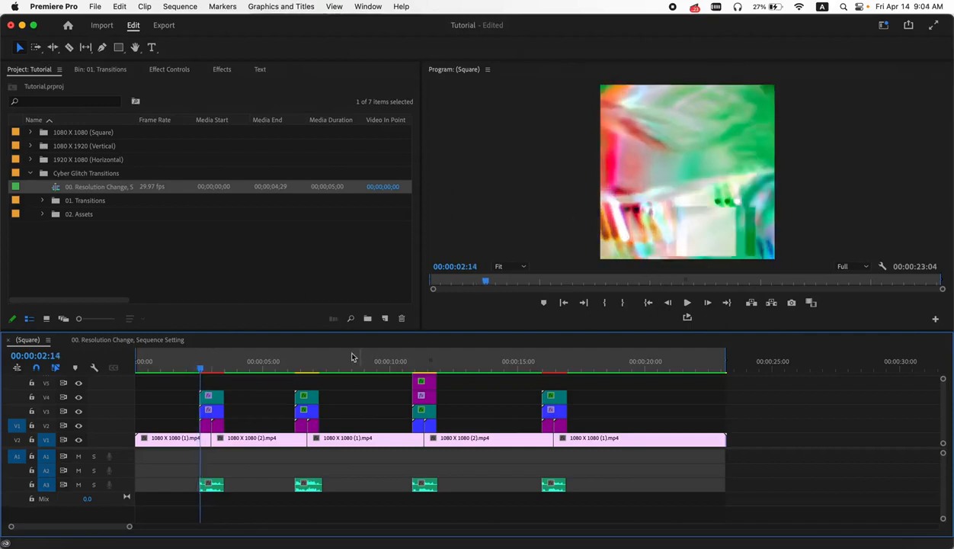
drag(292, 365, 422, 387)
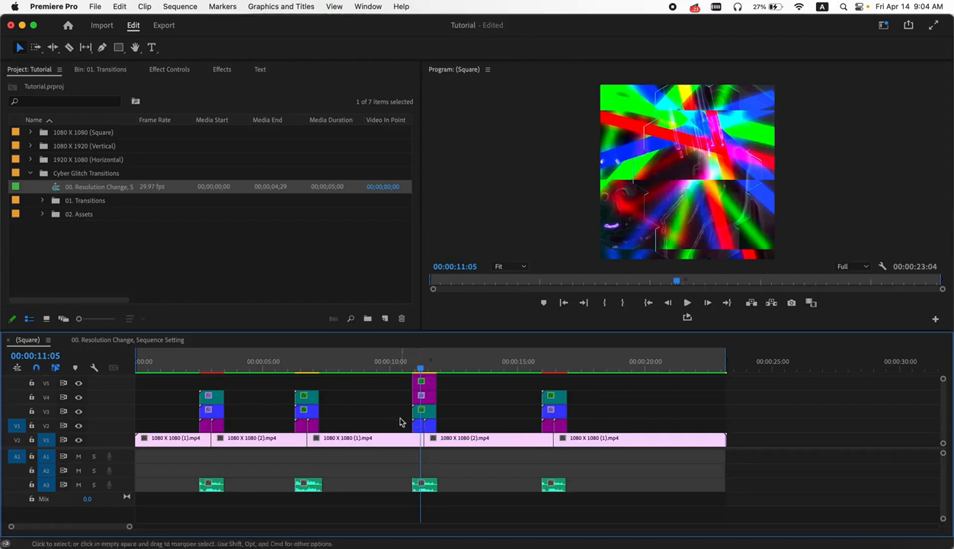
scroll(399, 422, up, 3)
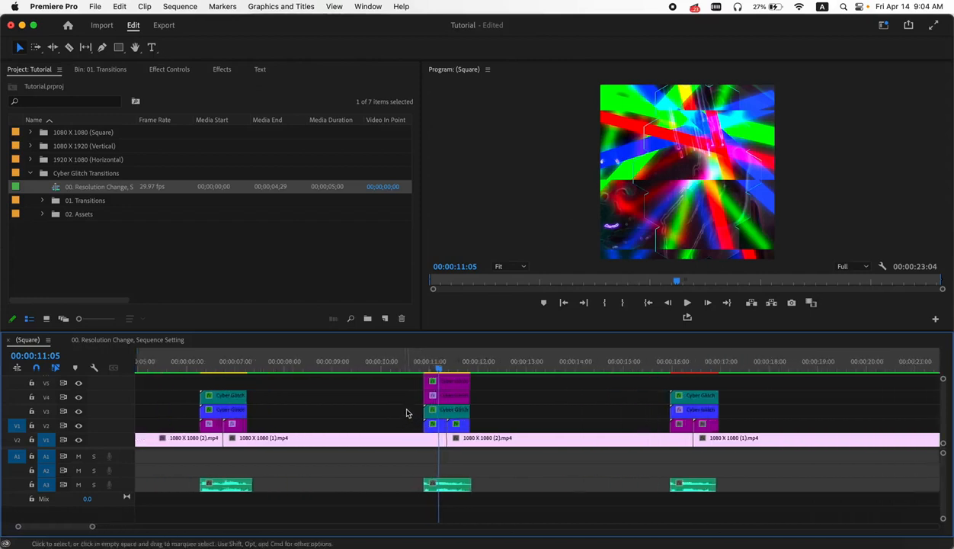
drag(408, 361, 383, 367)
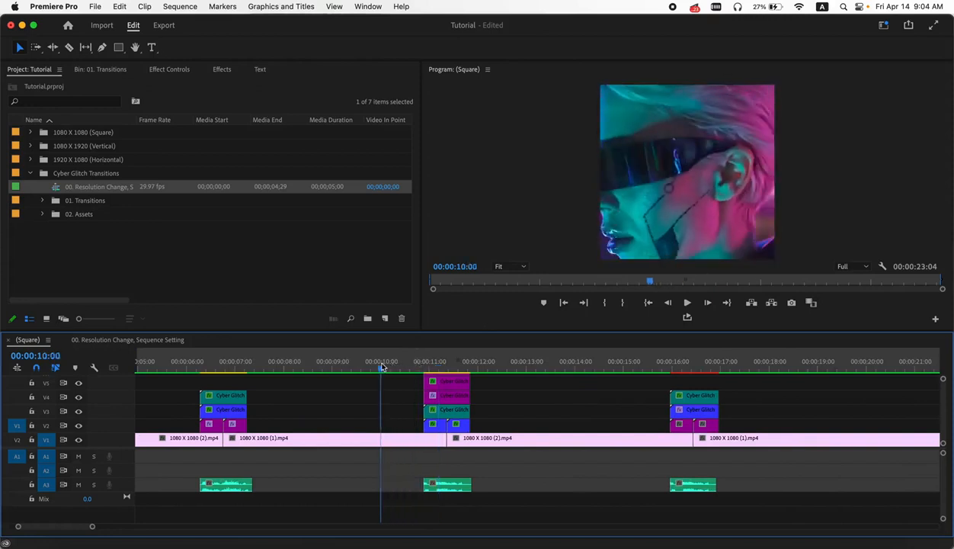
click(69, 48)
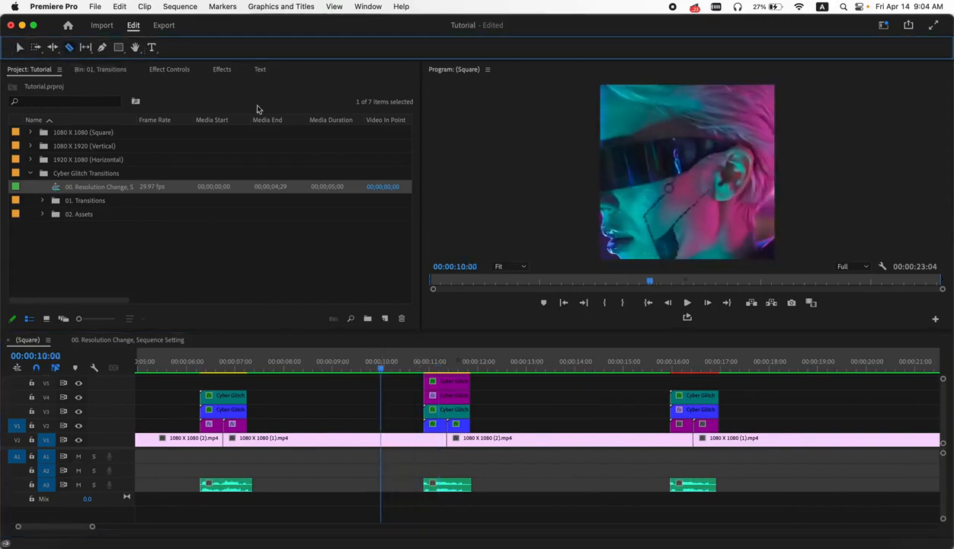
click(424, 438)
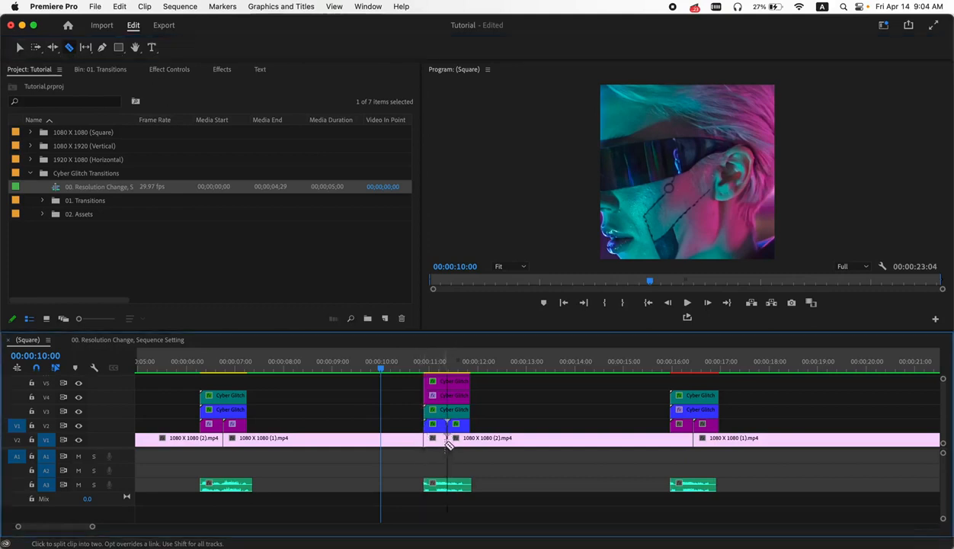
click(470, 439)
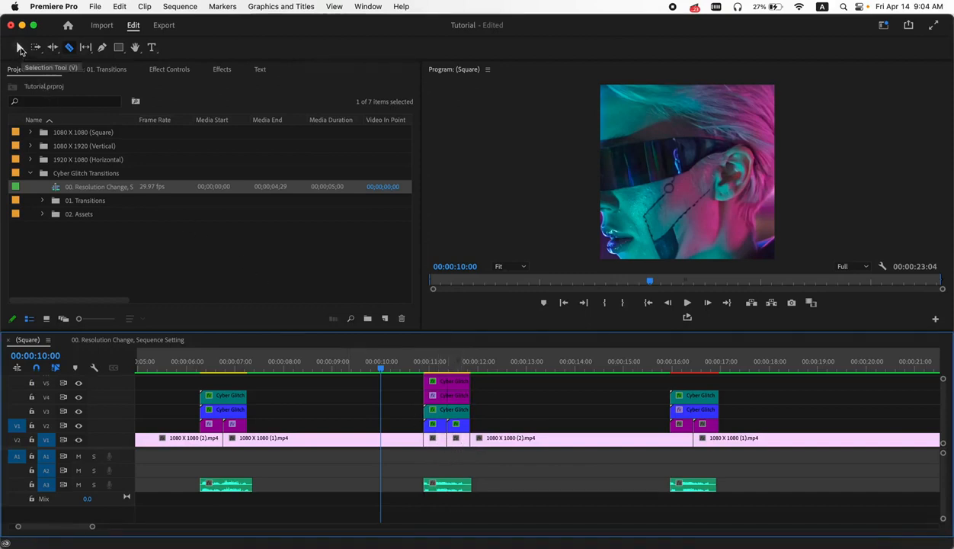
click(20, 48)
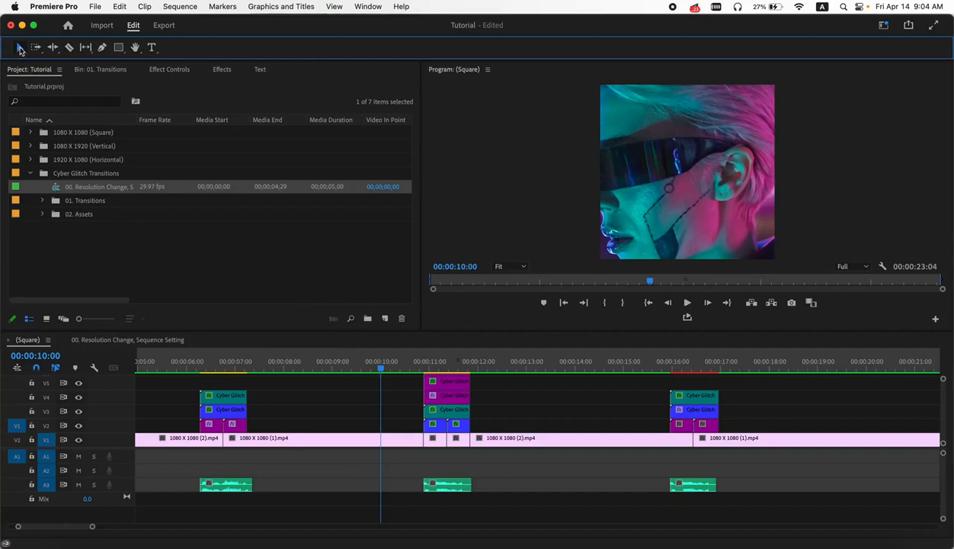
- Nest each of the two clip segments under the third transition separately, keeping the default nested sequence names
click(425, 438)
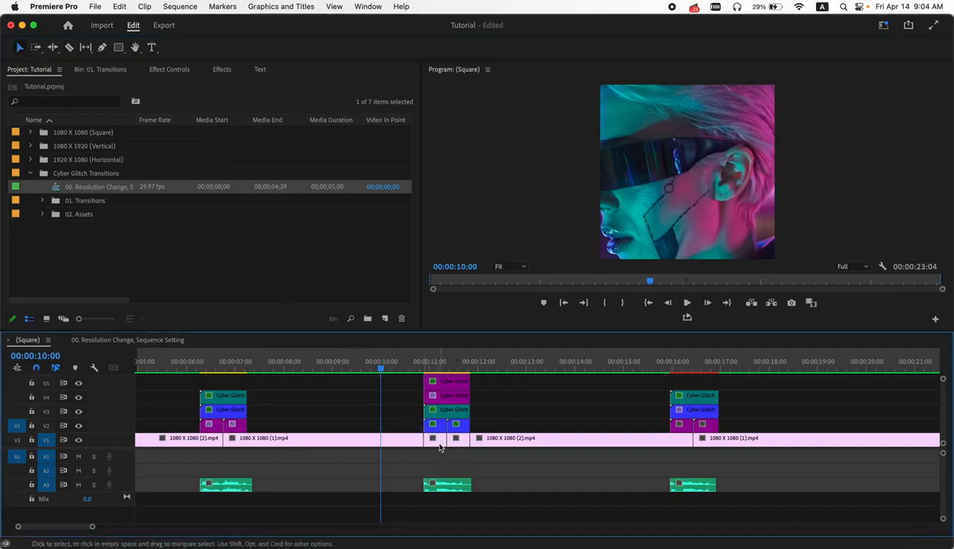
right_click(439, 445)
mouse_move(517, 541)
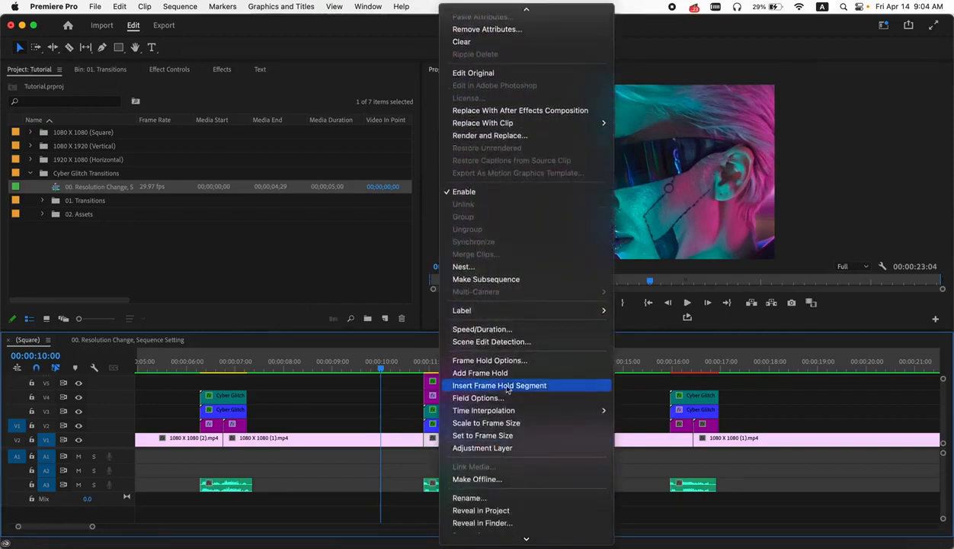
click(462, 266)
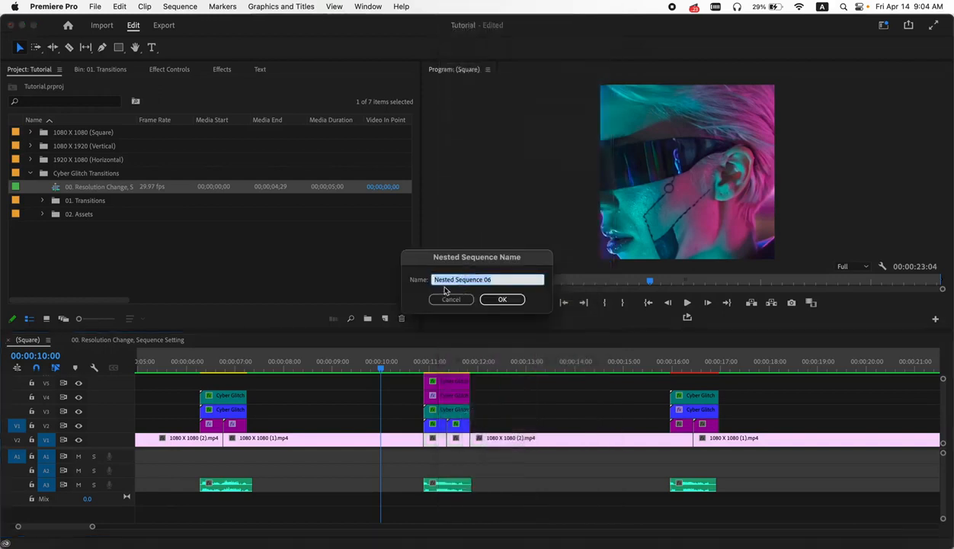
click(503, 300)
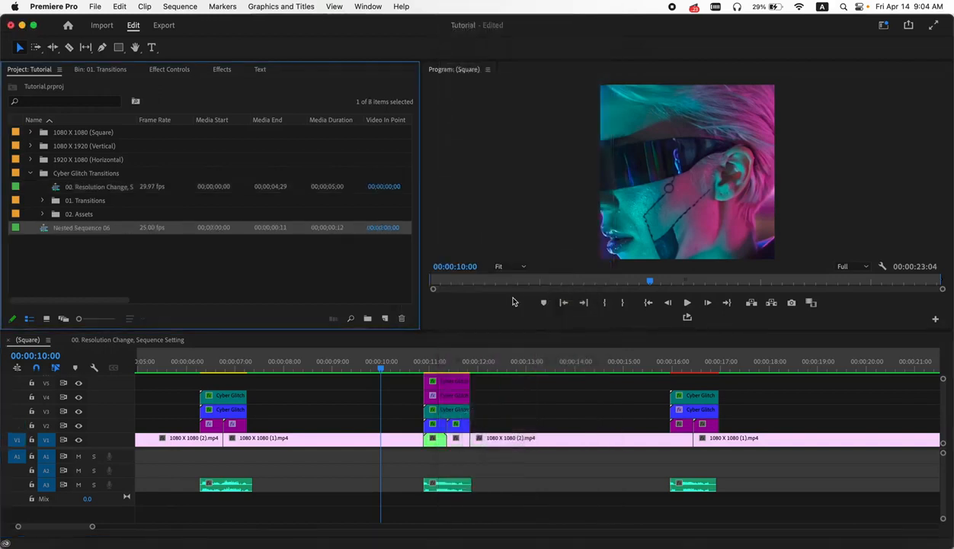
click(461, 445)
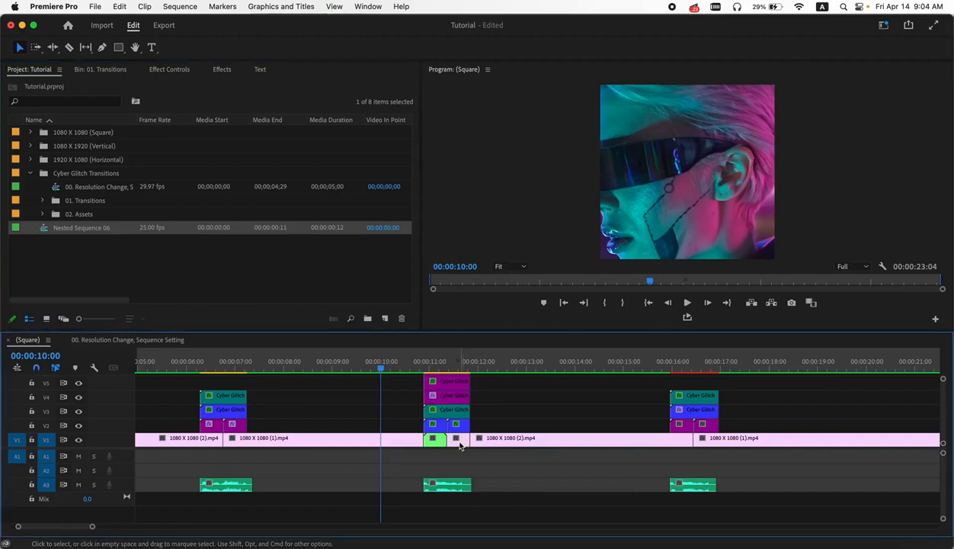
right_click(461, 445)
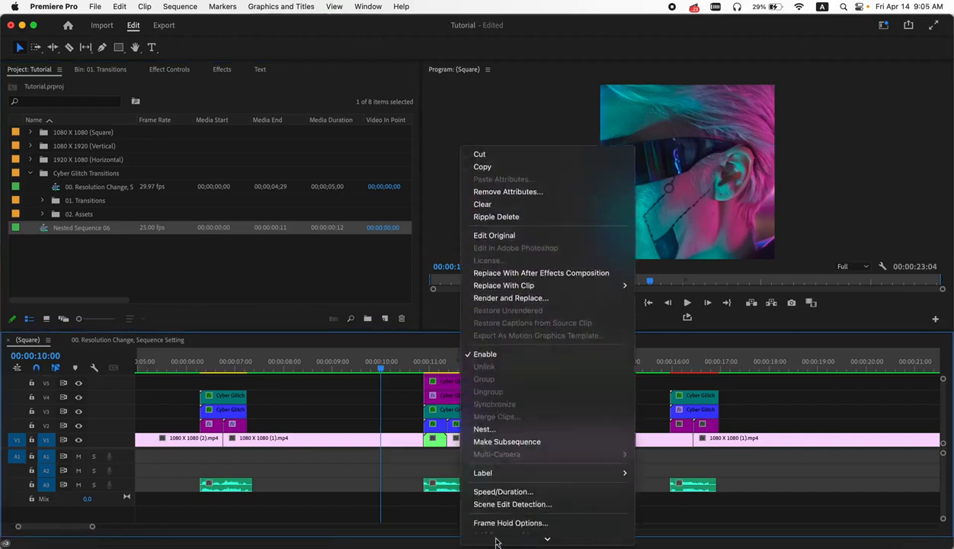
click(493, 407)
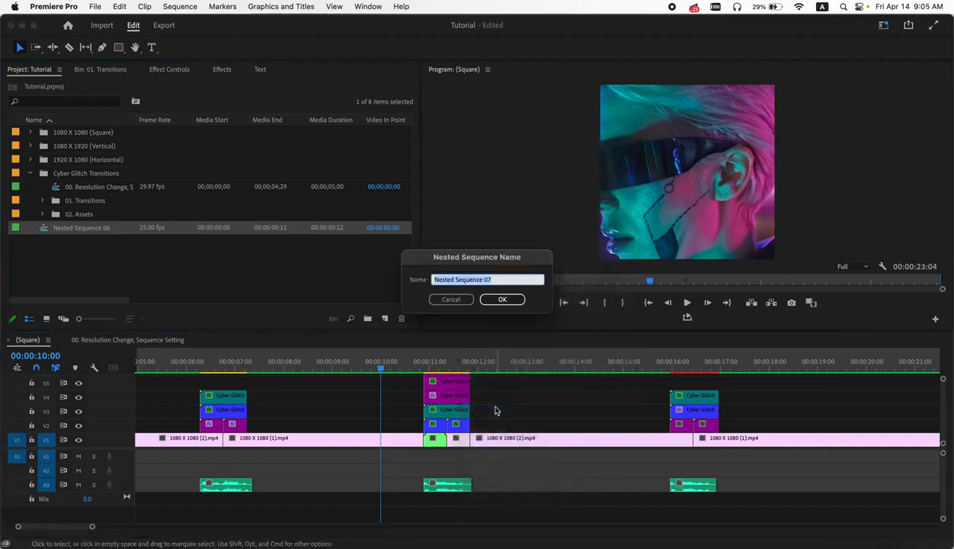
click(497, 299)
- Split the base clip at the start and end of the fourth and second glitch transitions
click(405, 369)
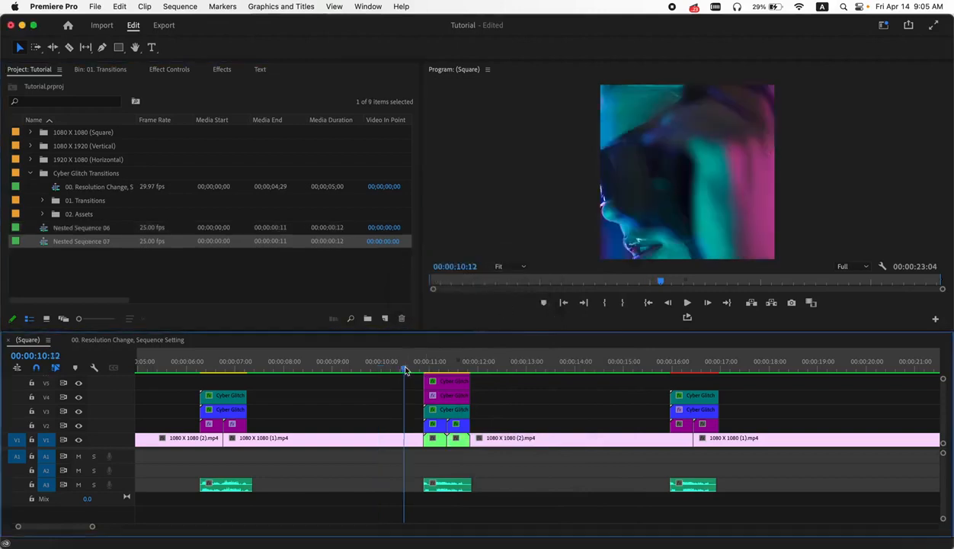
drag(409, 369, 429, 368)
drag(439, 370, 464, 373)
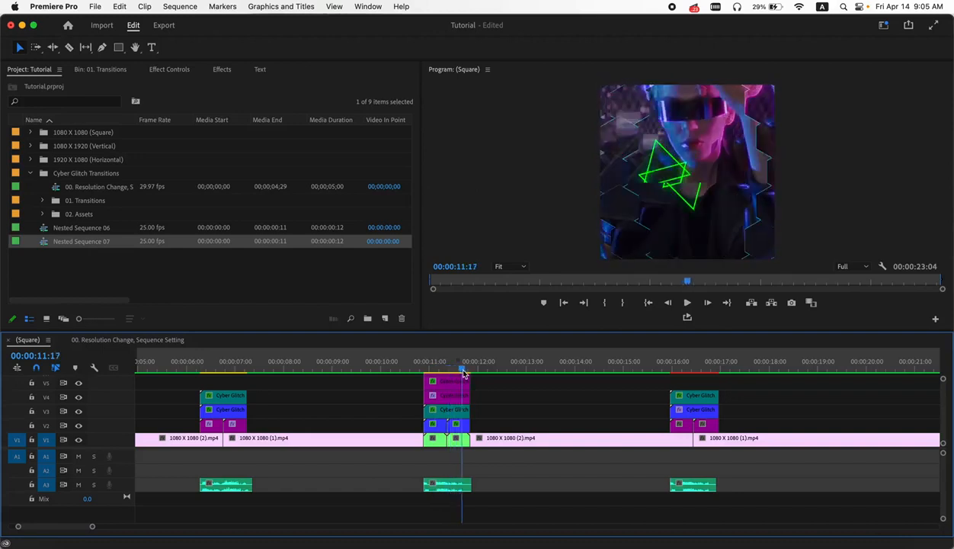
drag(464, 374, 654, 371)
key(c)
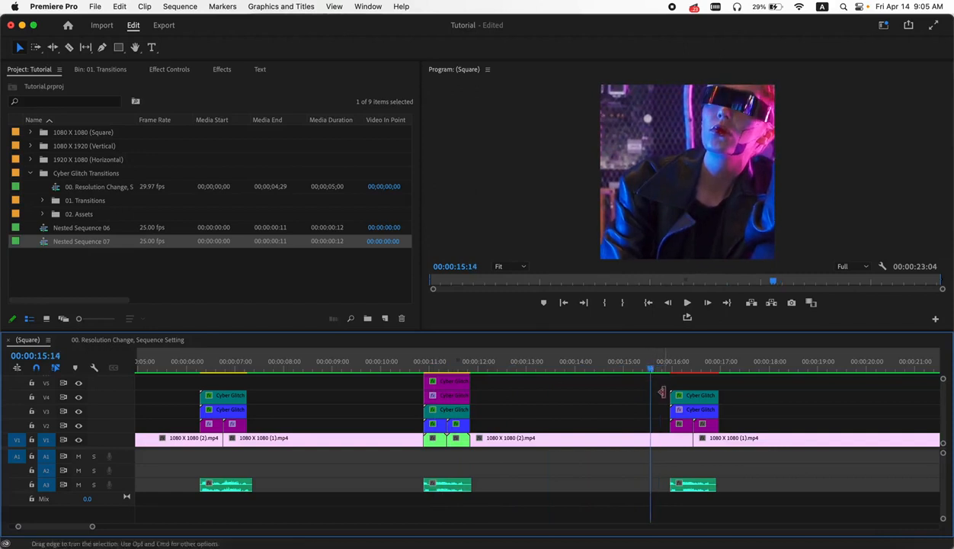
click(672, 440)
click(719, 439)
click(200, 439)
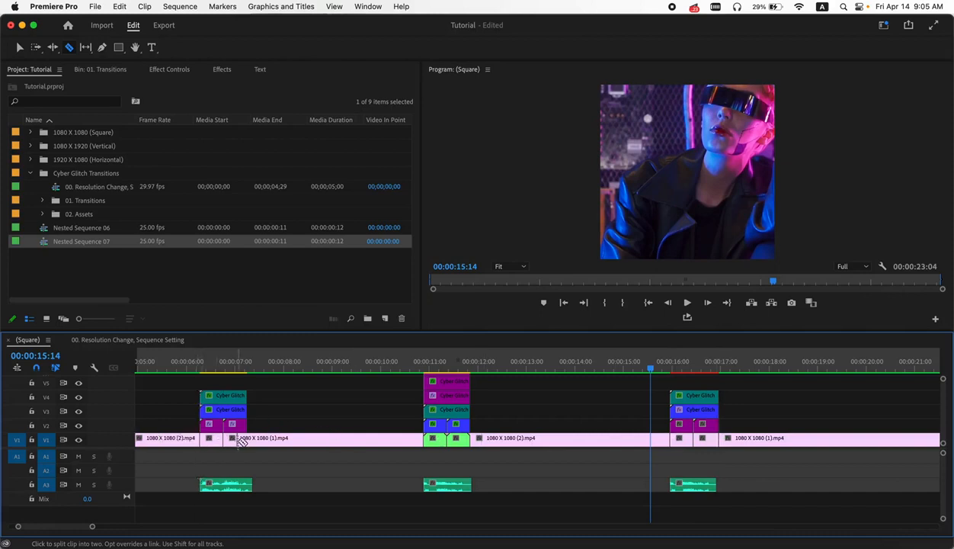
click(247, 440)
key(v)
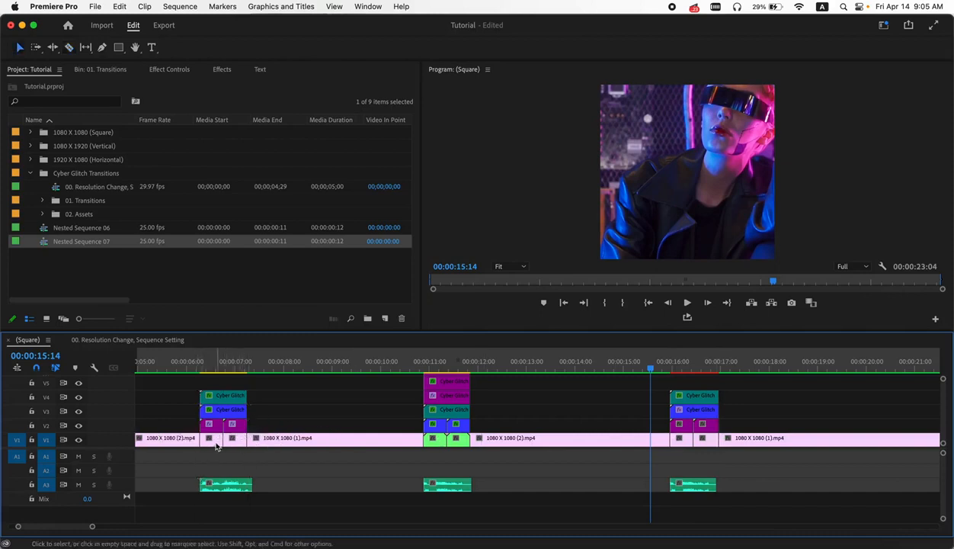
right_click(212, 439)
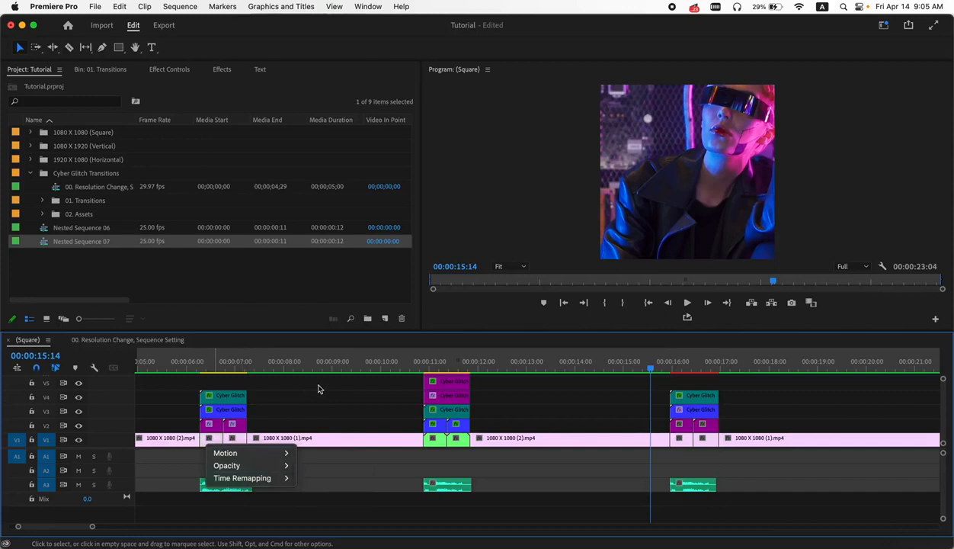
click(394, 398)
scroll(224, 442, up, 2)
scroll(223, 442, up, 1)
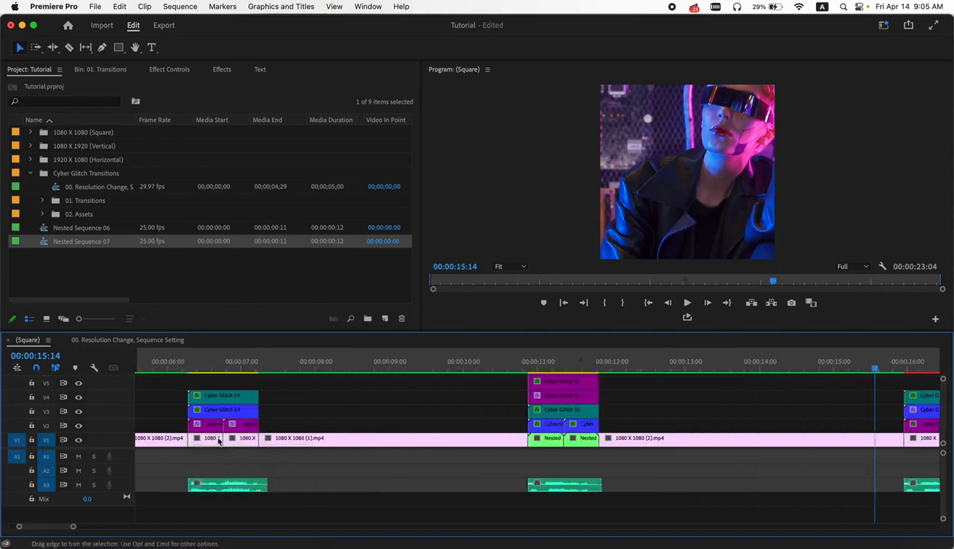
- Nest each of the two clip segments under the second glitch transition separately, keeping the default nested sequence names
right_click(216, 440)
mouse_move(271, 539)
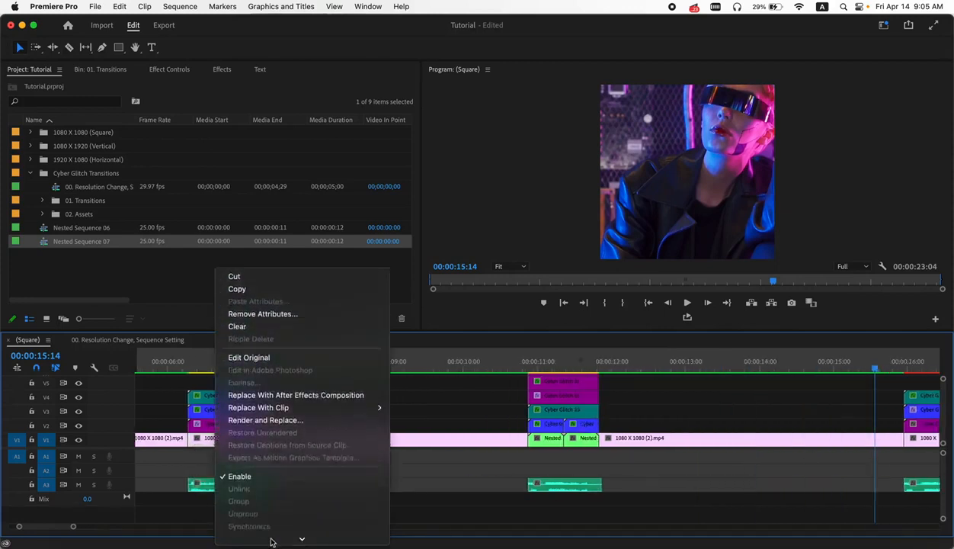
click(242, 426)
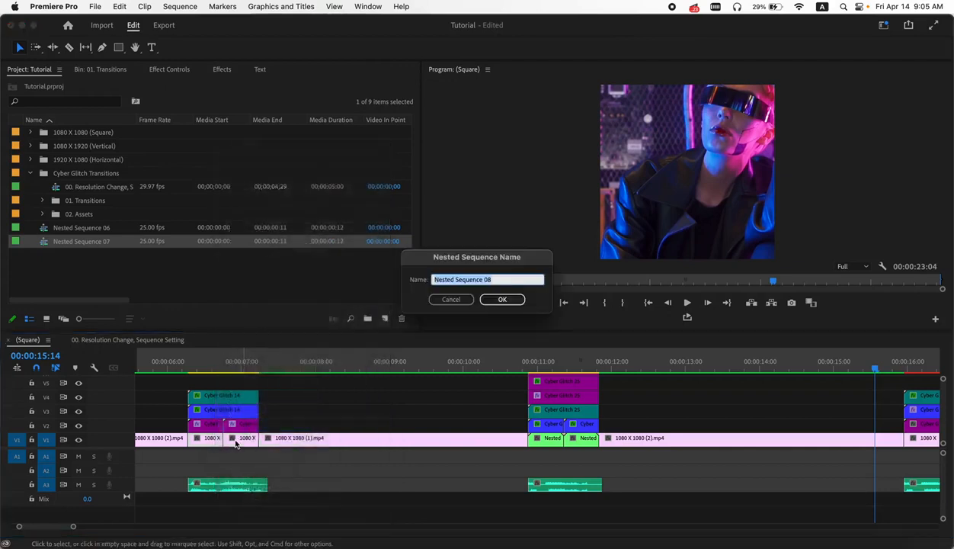
click(497, 299)
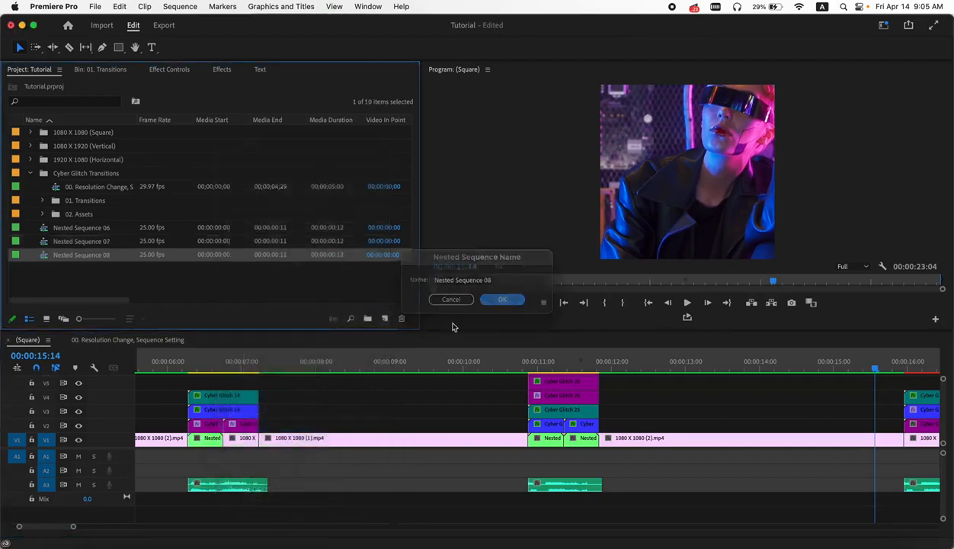
right_click(248, 447)
mouse_move(309, 538)
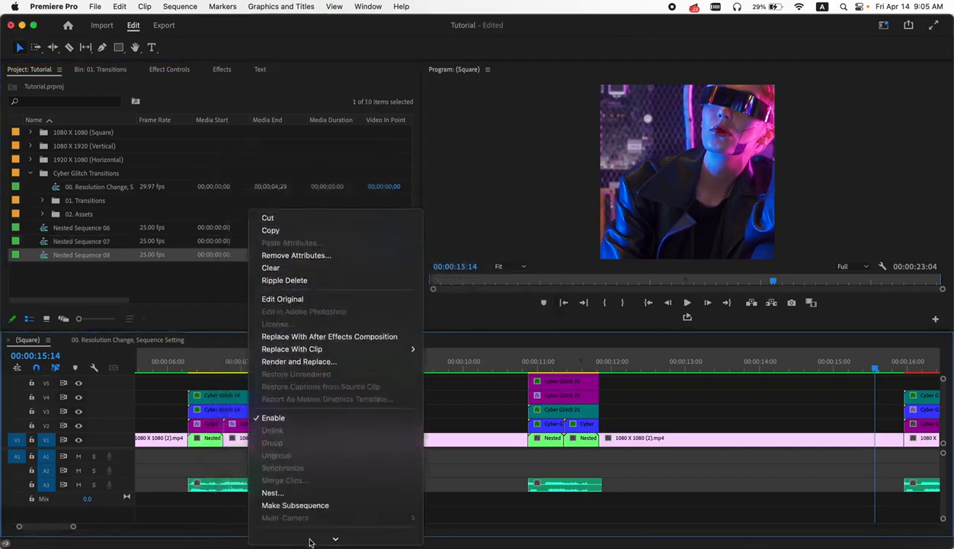
click(305, 417)
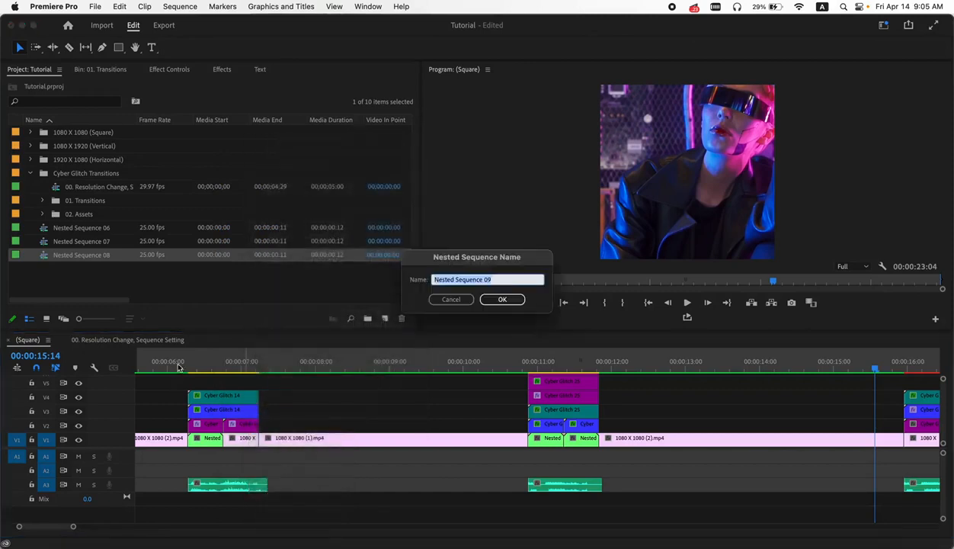
click(499, 299)
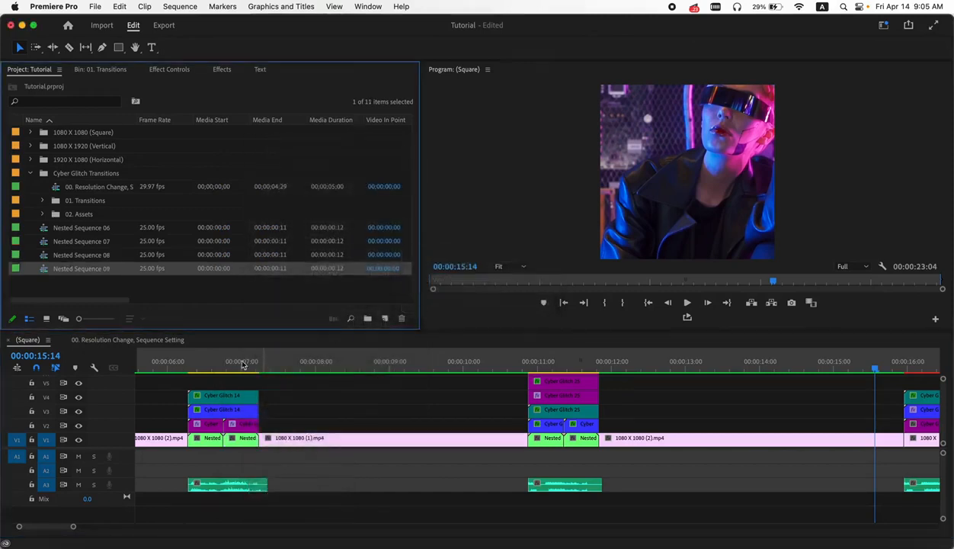
- Nest each of the two clip segments under the fourth glitch transition separately, keeping the default nested sequence names
click(193, 367)
drag(194, 368, 305, 373)
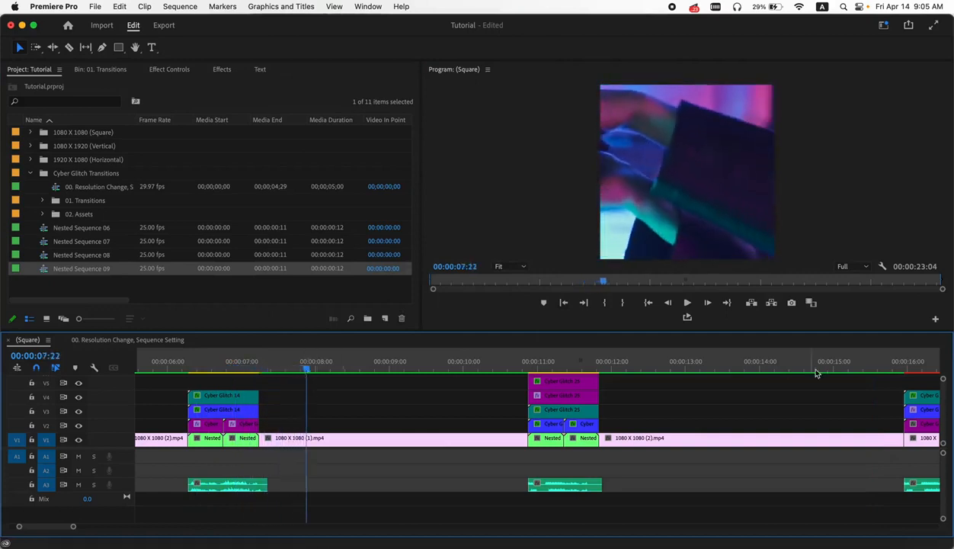
click(873, 366)
drag(874, 365, 884, 367)
scroll(839, 403, right, 5)
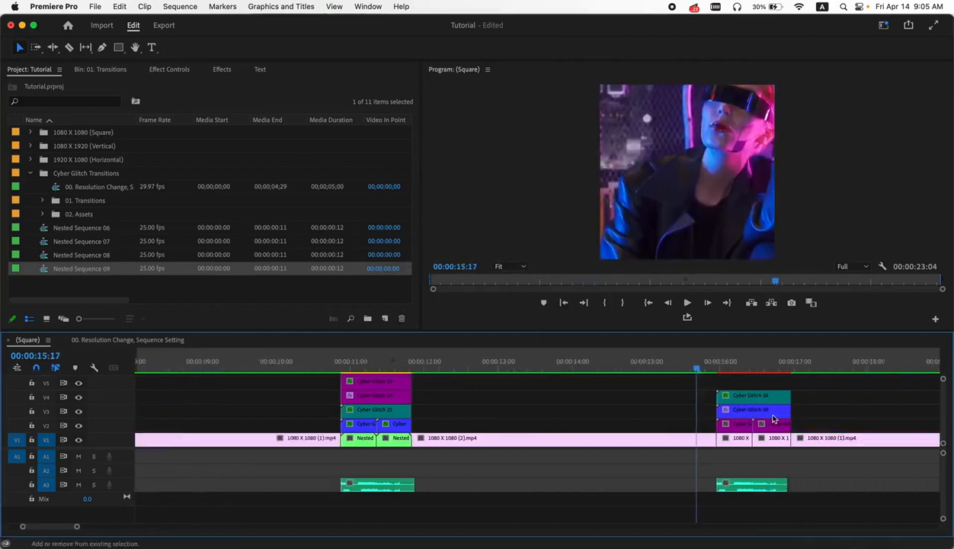
right_click(685, 440)
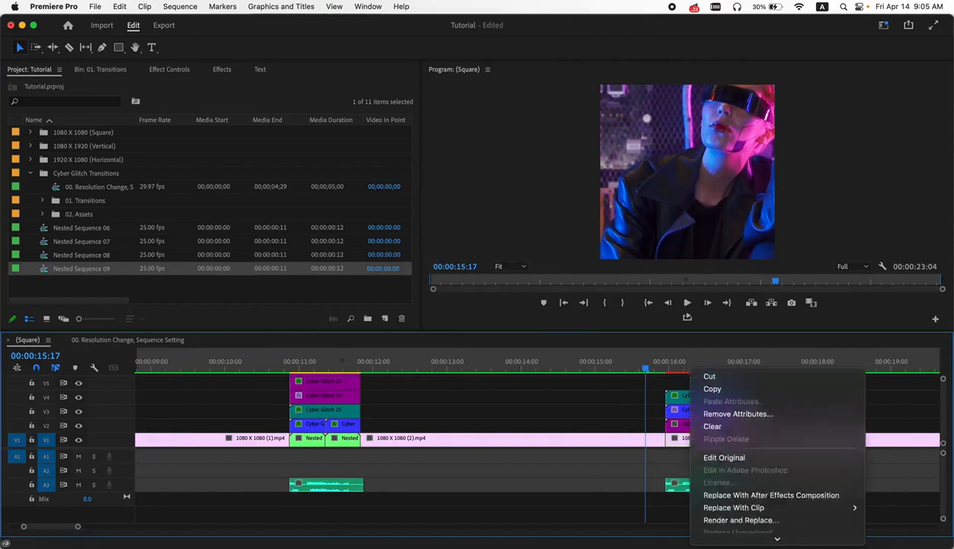
scroll(718, 502, down, 3)
click(717, 501)
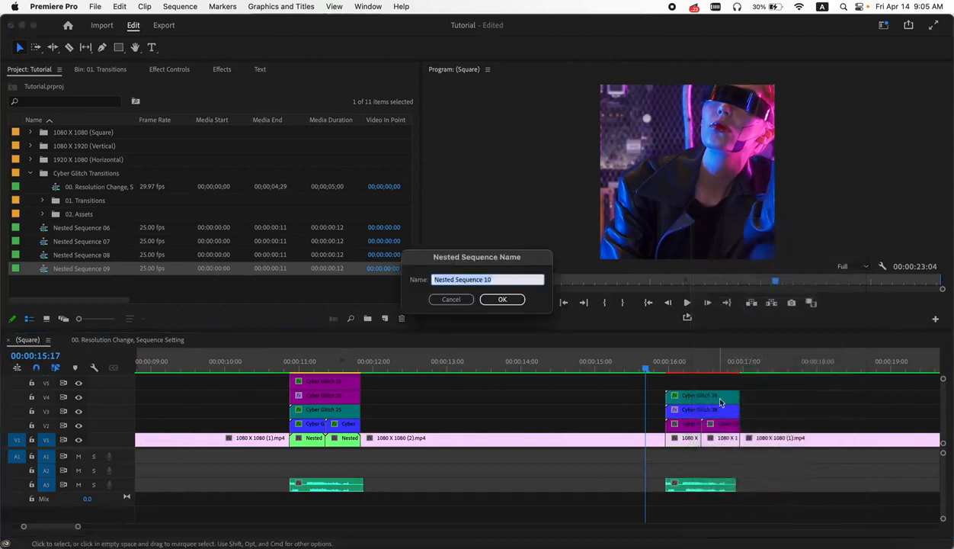
click(499, 296)
right_click(719, 436)
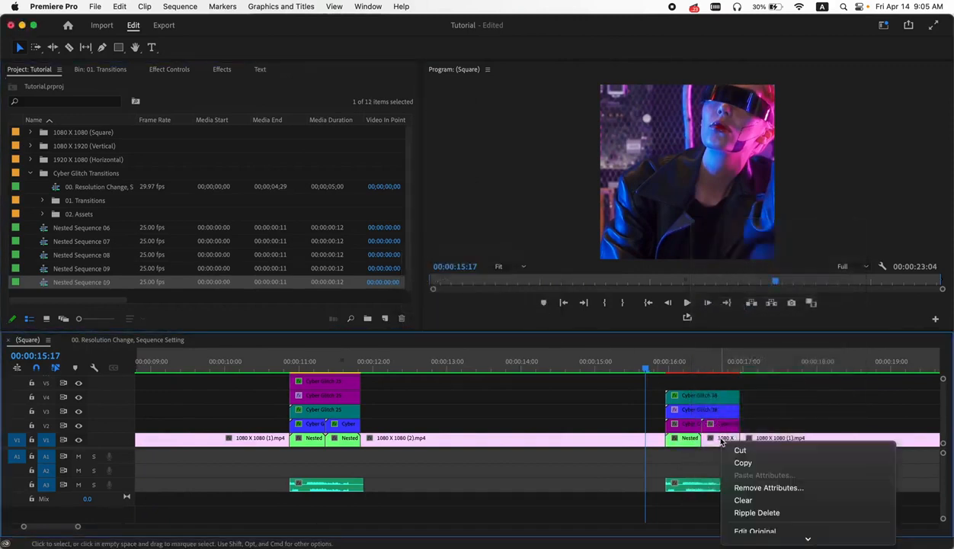
scroll(731, 472, down, 3)
scroll(762, 506, down, 2)
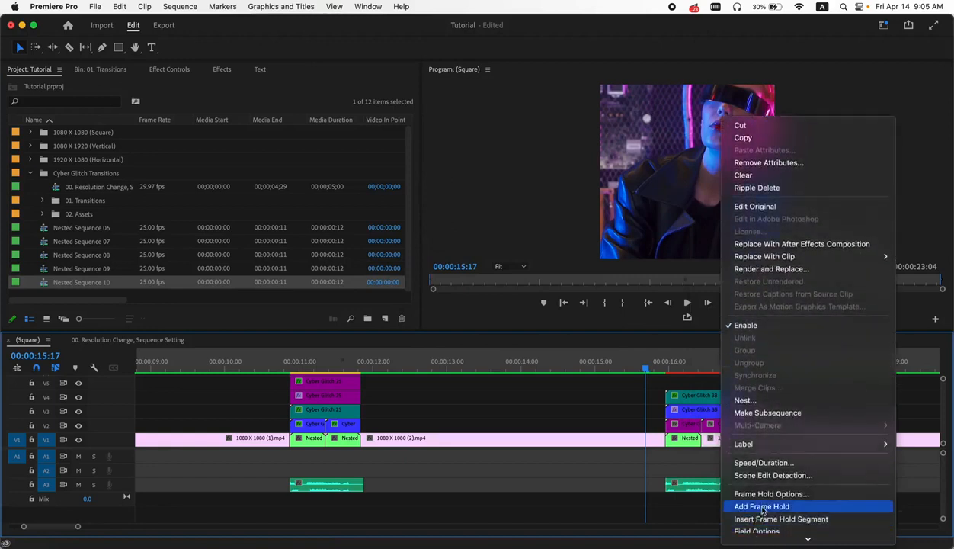
click(757, 402)
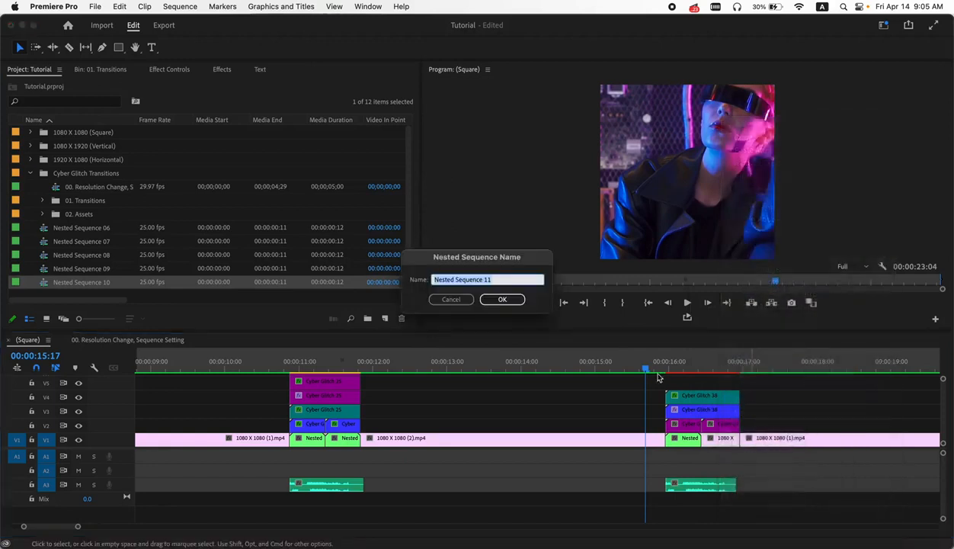
click(500, 298)
- Play back the fourth transition and view the whole Square sequence
click(646, 369)
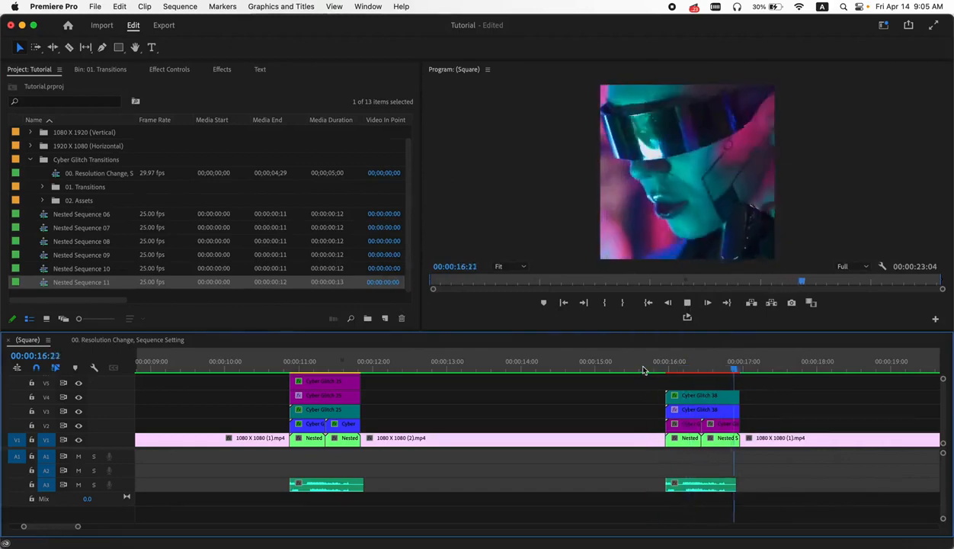
key(space)
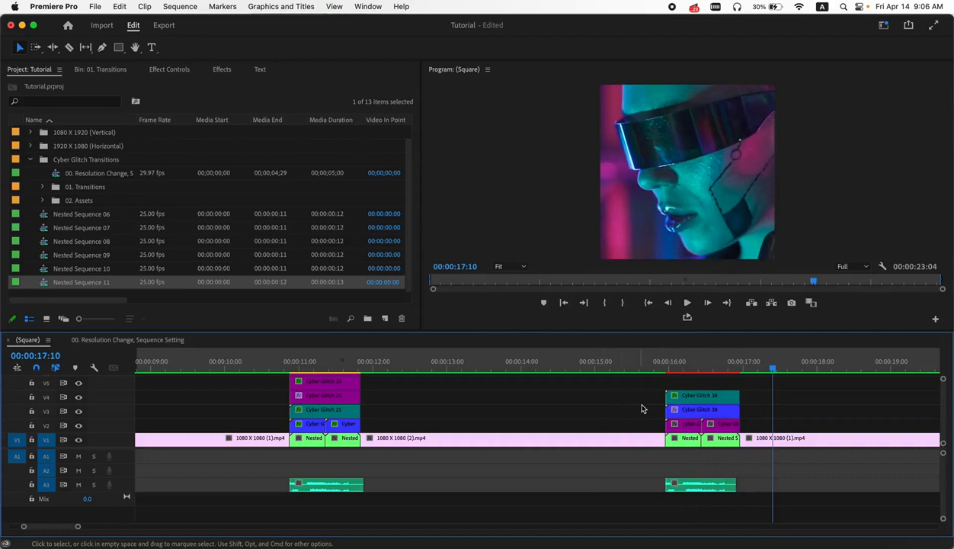
key(minus)
key(minus)
key(minus)
key(minus)
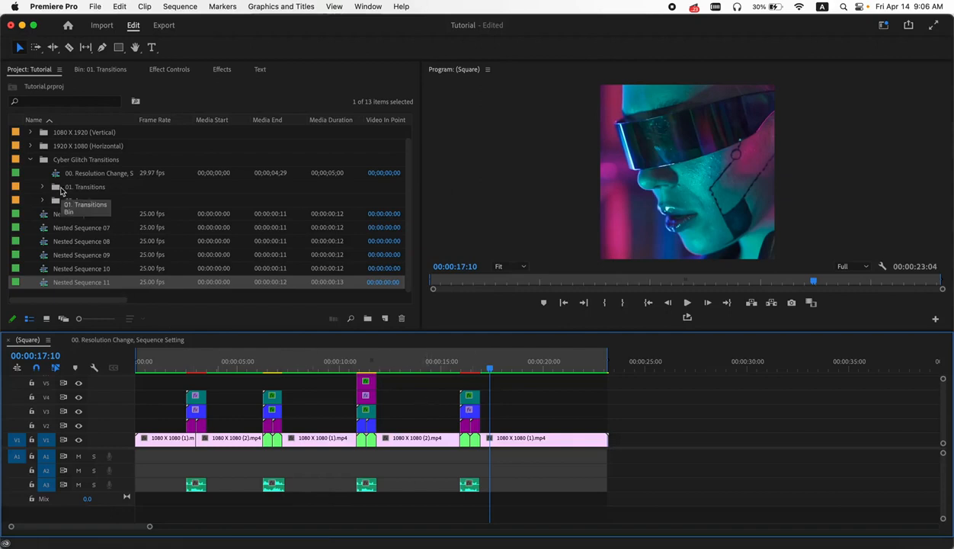
- Close the 00. Resolution Change, Sequence Setting sequence and open the (Vertical) sequence from the 1080 X 1920 (Vertical) folder
click(66, 340)
click(29, 161)
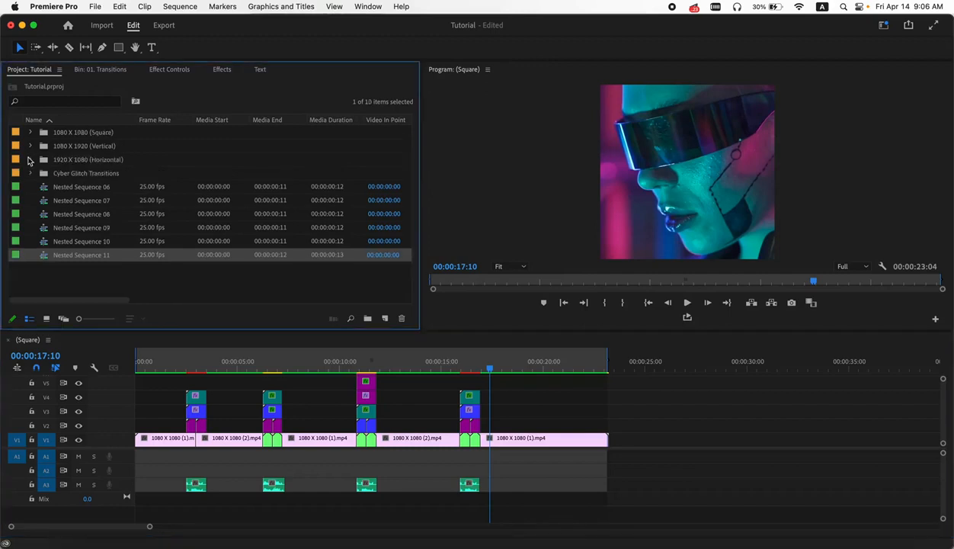
click(30, 146)
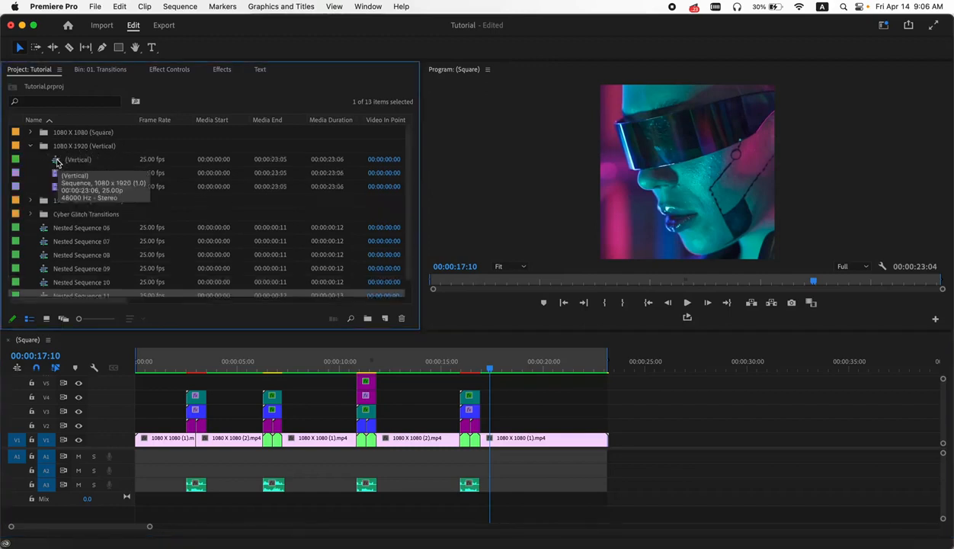
double_click(58, 160)
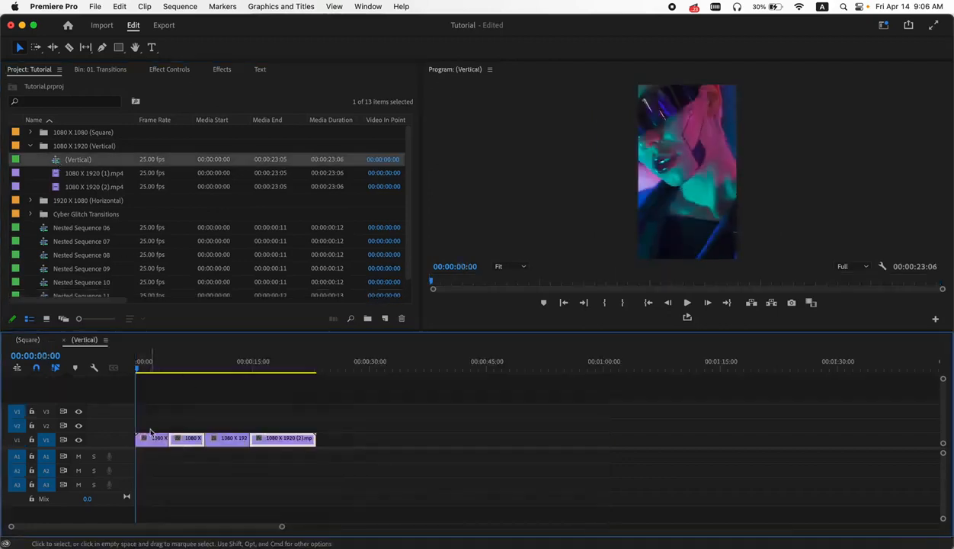
scroll(153, 405, up, 5)
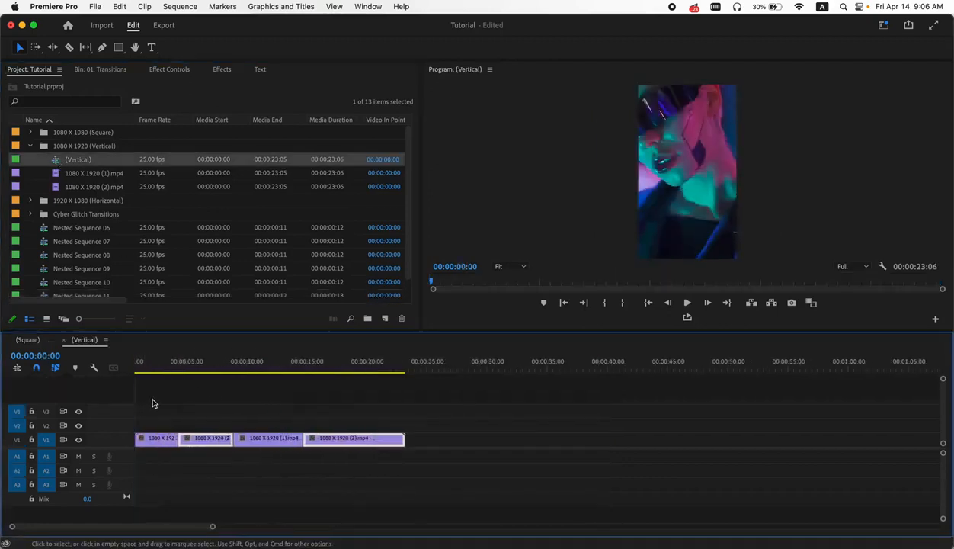
drag(169, 528, 143, 527)
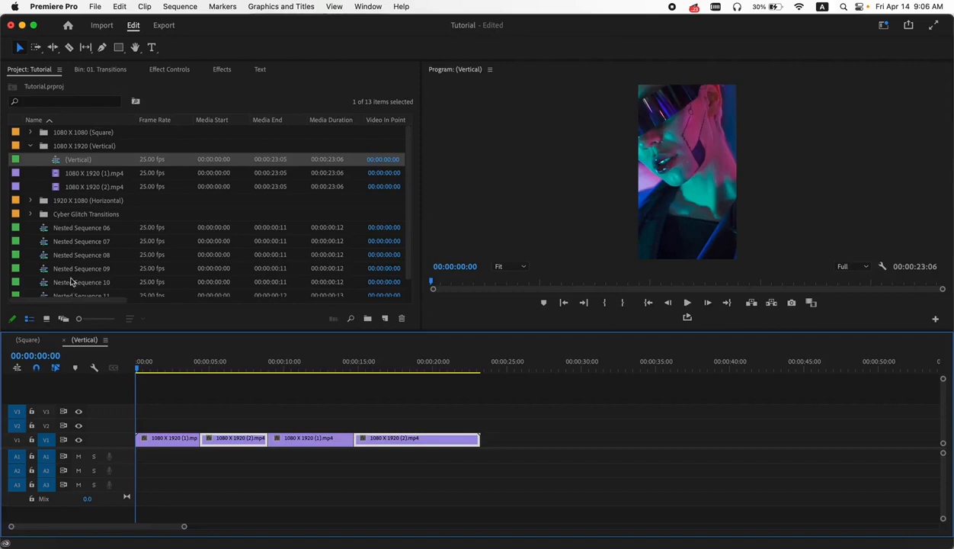
- Place the Cyber Glitch 45 transition over the first cut of the Vertical sequence
click(104, 71)
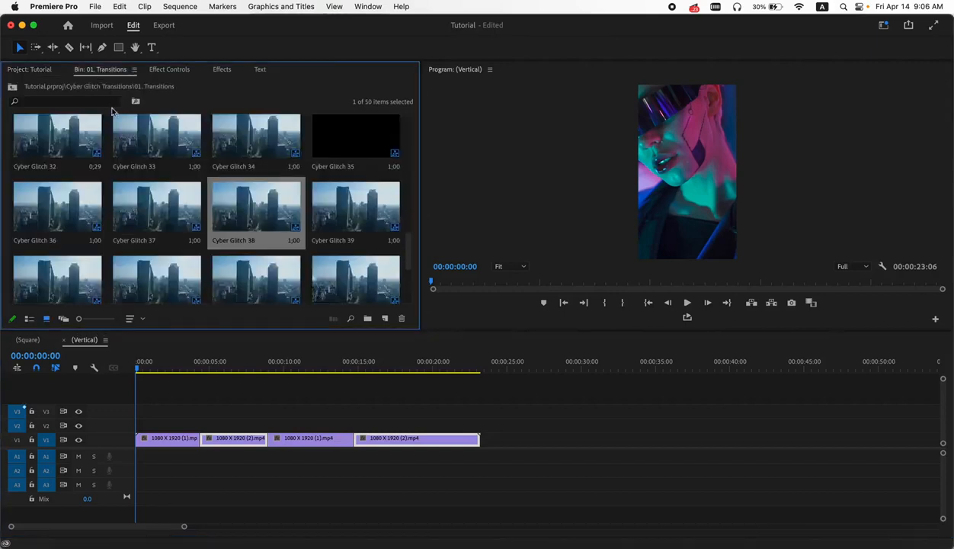
scroll(164, 206, down, 5)
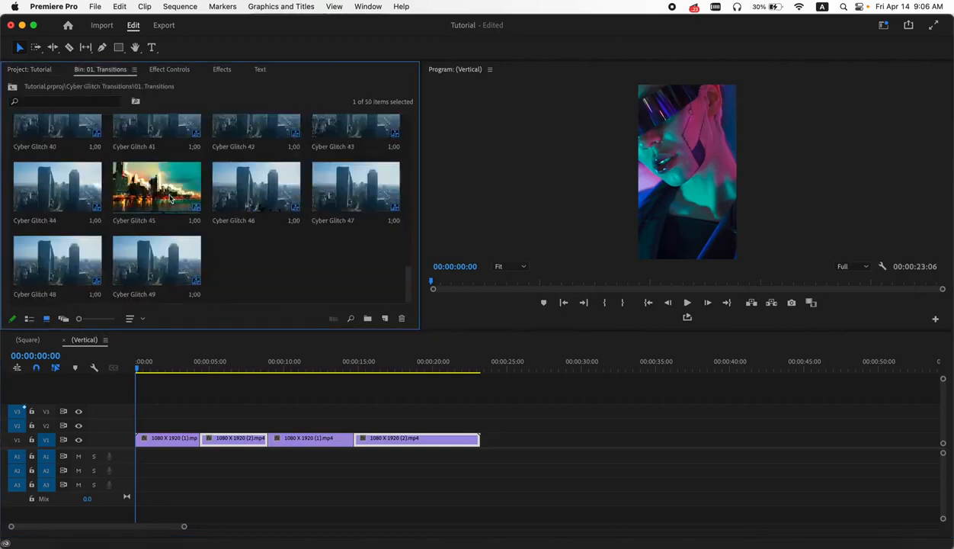
drag(170, 199, 203, 428)
scroll(115, 202, up, 5)
drag(84, 199, 565, 439)
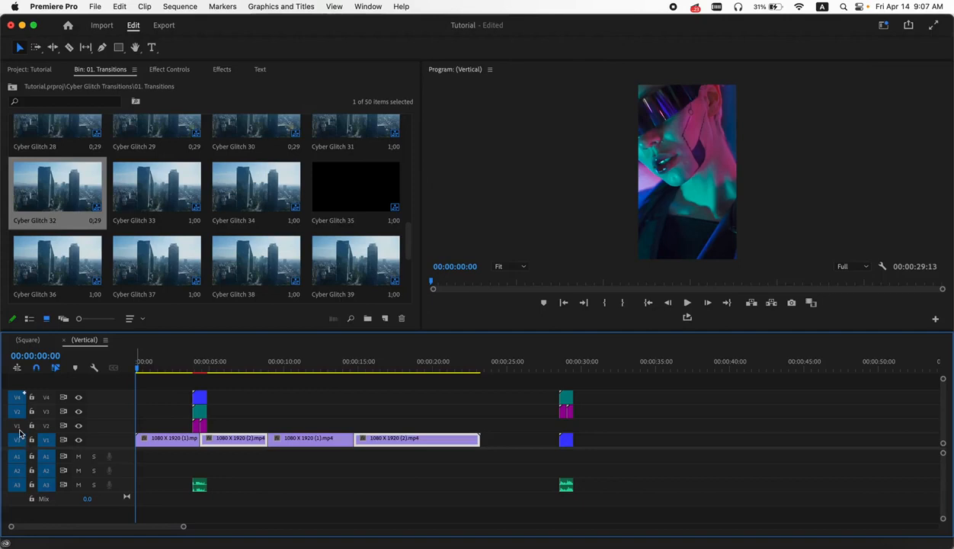
drag(591, 389, 539, 494)
key(Delete)
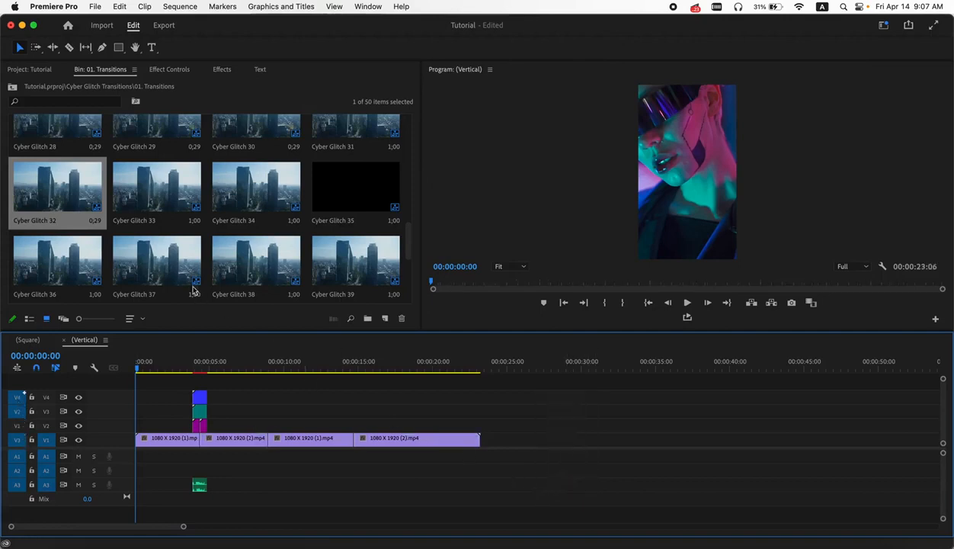
- Place Cyber Glitch 32 over the second cut and Cyber Glitch 38 over the third cut, starting on track V2
click(64, 188)
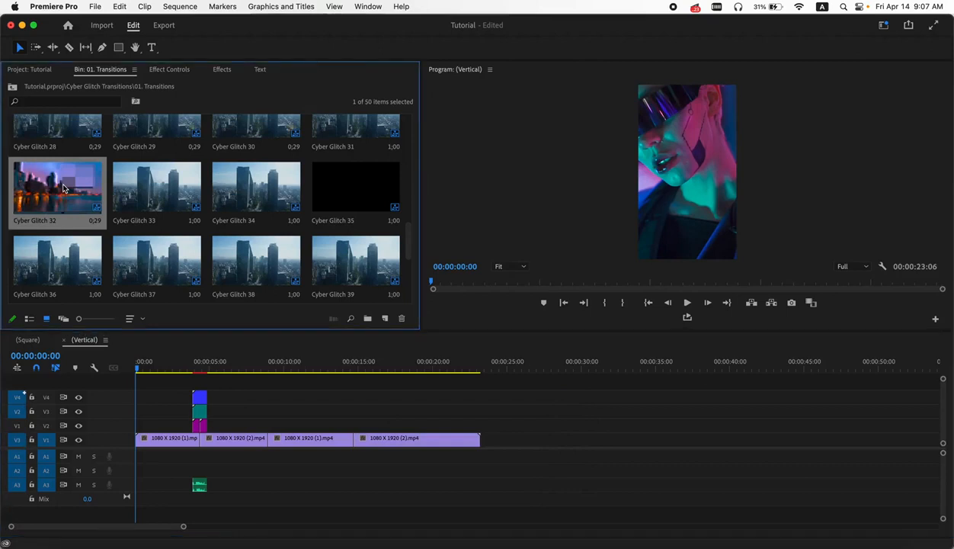
drag(19, 424, 19, 439)
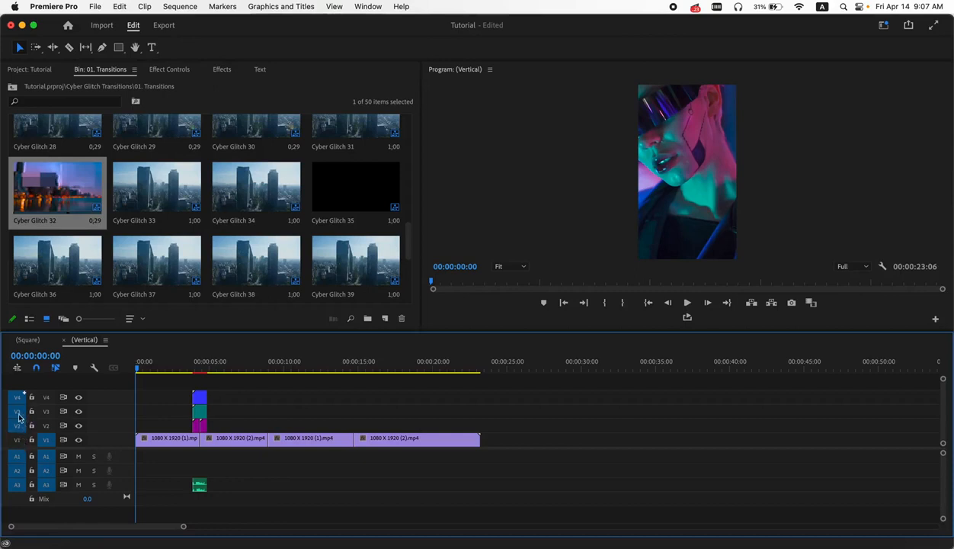
drag(67, 192, 271, 425)
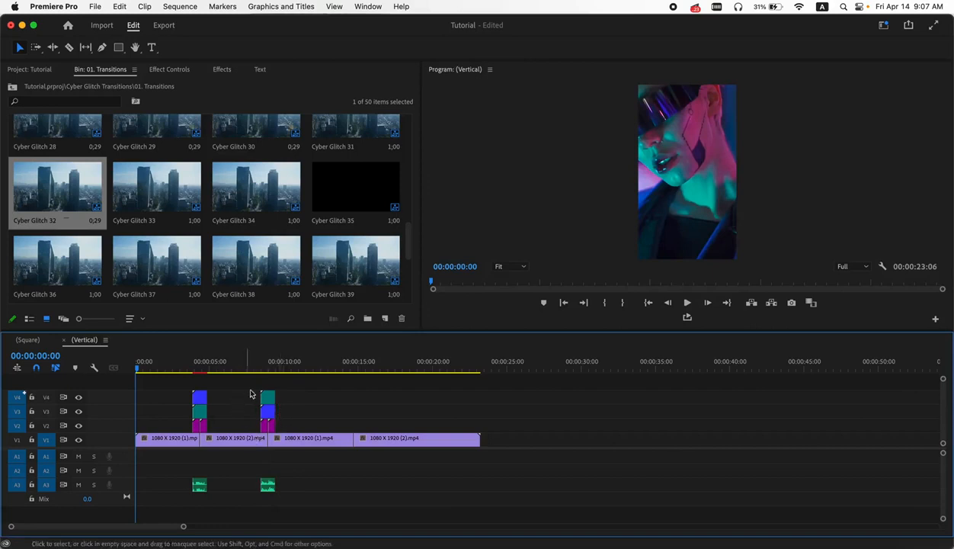
click(265, 269)
drag(284, 325, 352, 418)
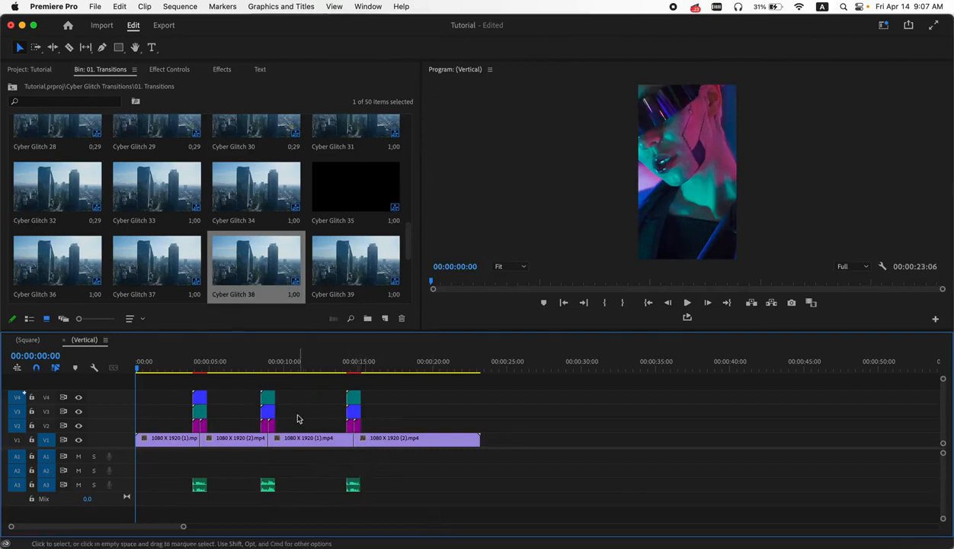
- Play back the glitch transitions in the Vertical sequence
click(181, 366)
drag(181, 367, 198, 368)
key(space)
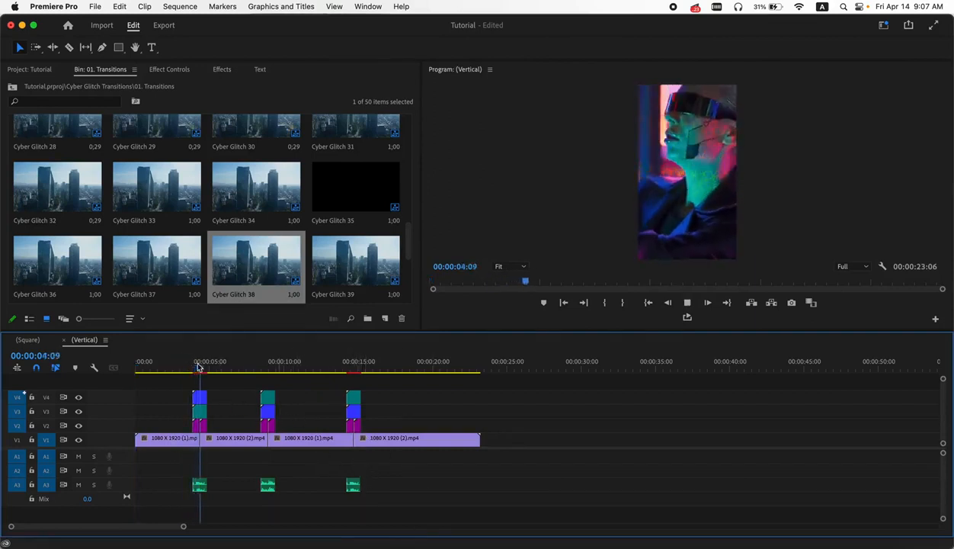
mouse_move(242, 370)
mouse_down()
mouse_move(268, 370)
mouse_move(258, 371)
mouse_up()
key(space)
key(space)
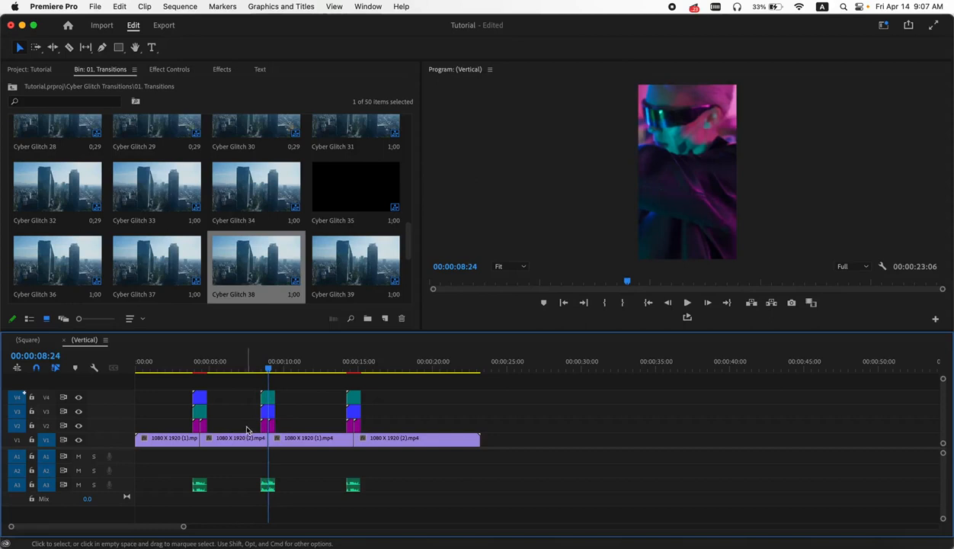
- Open the 00. Resolution Change, Sequence Setting sequence from the Cyber Glitch Transitions folder
click(21, 70)
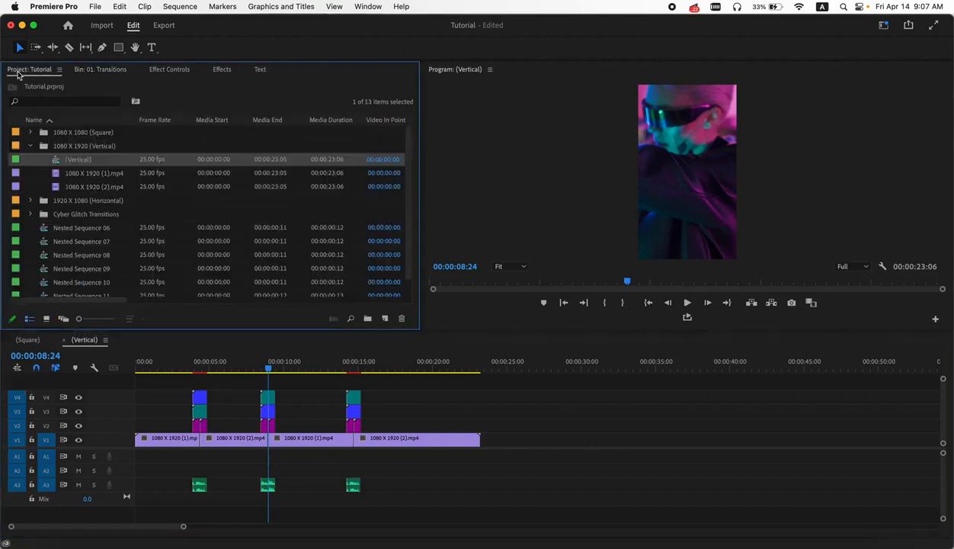
click(30, 146)
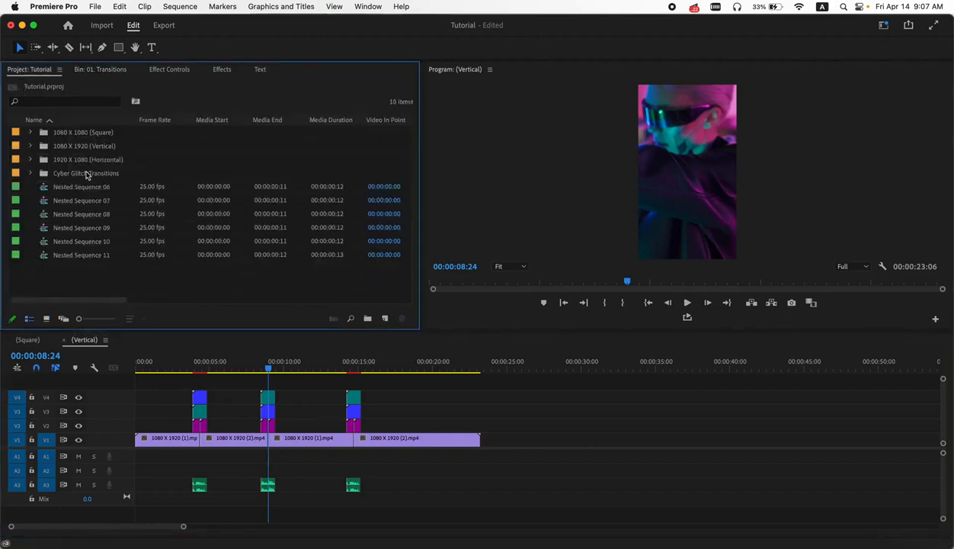
click(31, 173)
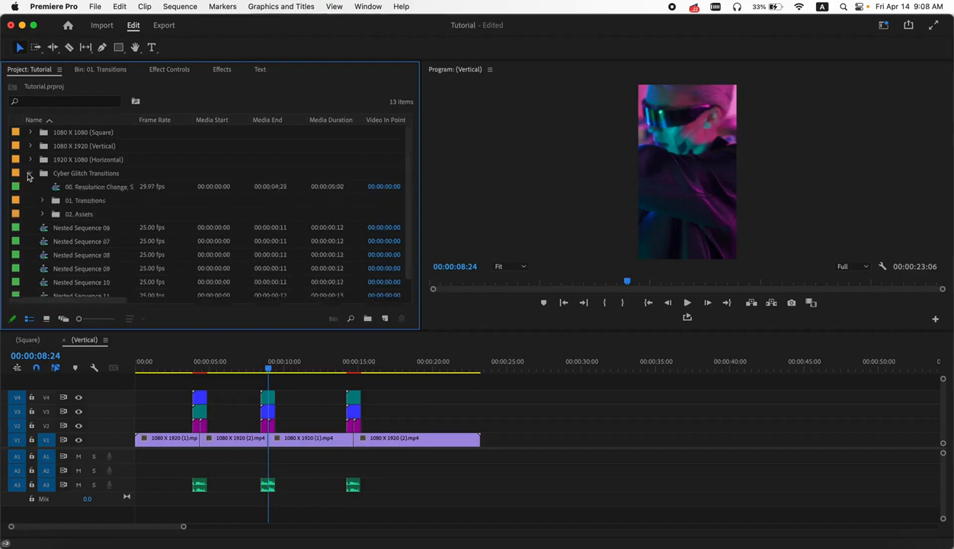
double_click(96, 190)
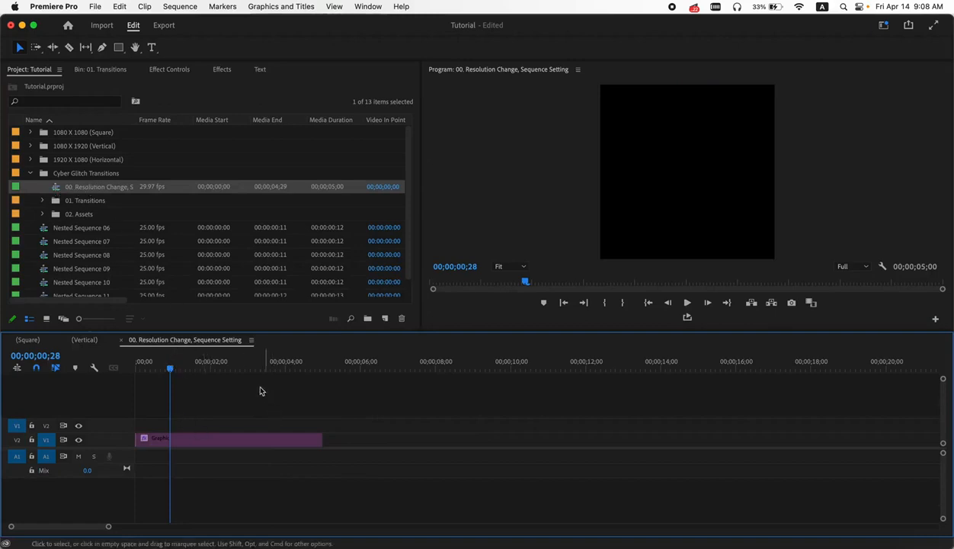
- Change the resolution-change sequence's frame size to 1080 horizontal by 1920 vertical in Sequence Settings
click(180, 6)
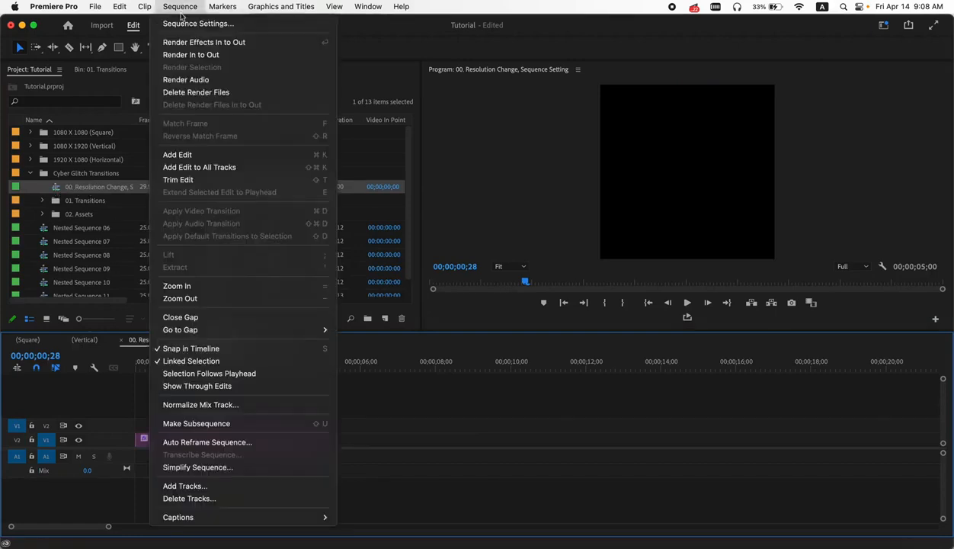
click(183, 26)
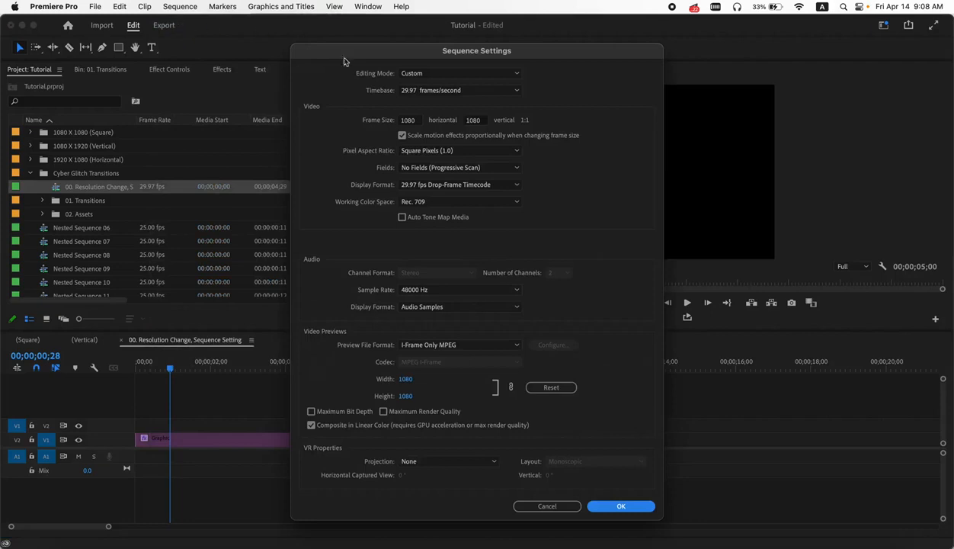
click(416, 120)
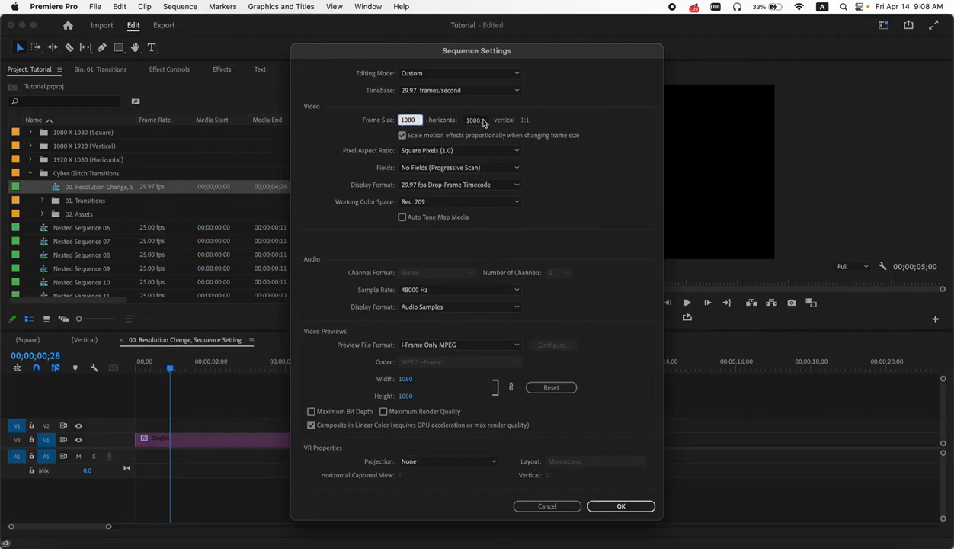
key(Tab)
text(1920)
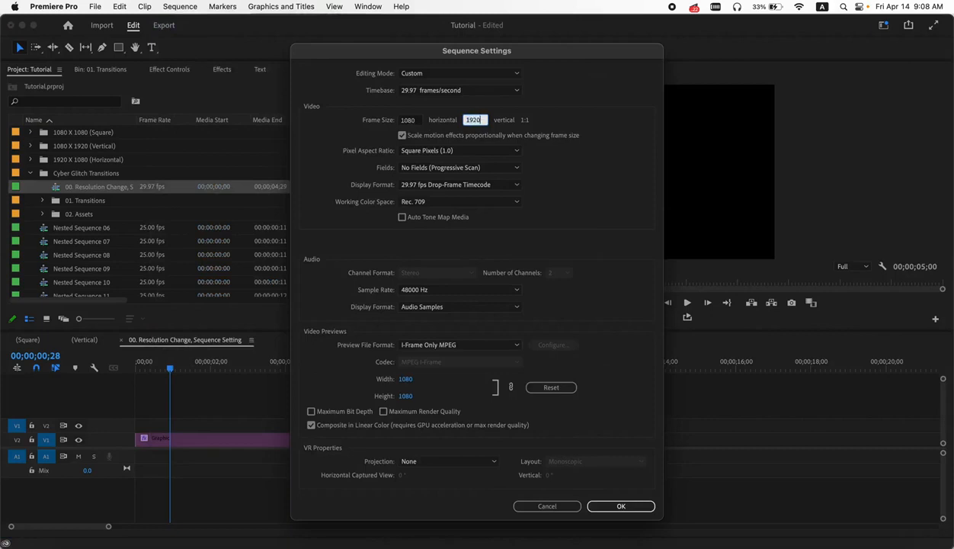
click(618, 506)
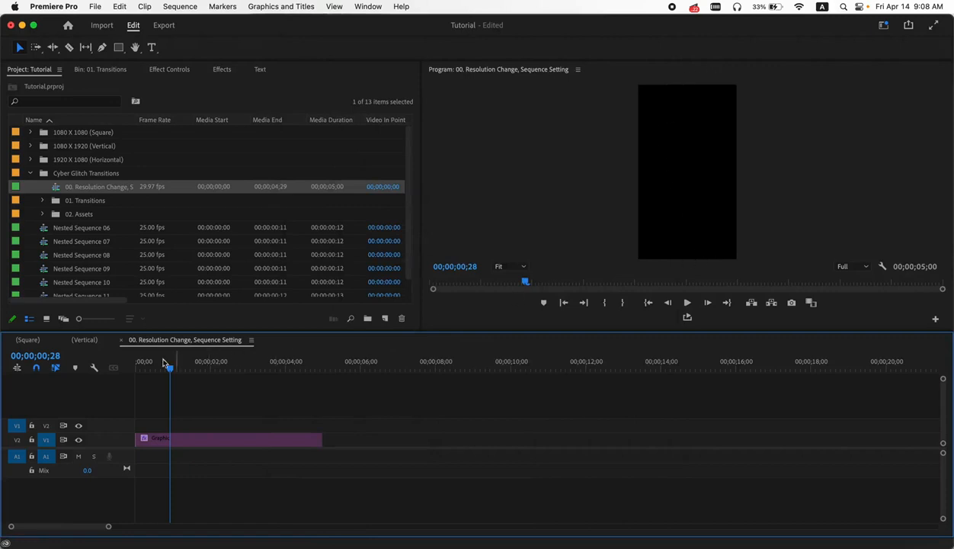
- In the Vertical sequence, razor the video track just before and just after each of the three glitch cuts
click(85, 340)
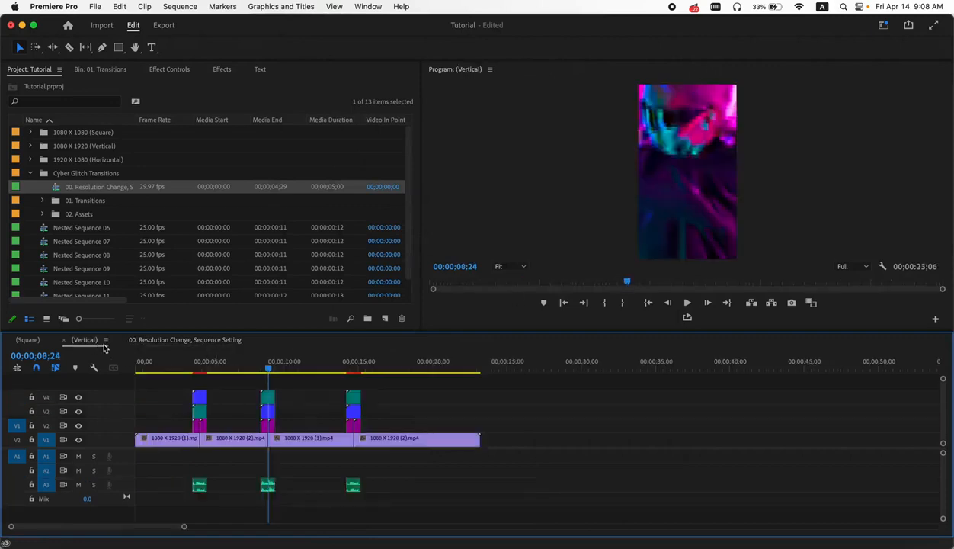
drag(267, 371, 266, 372)
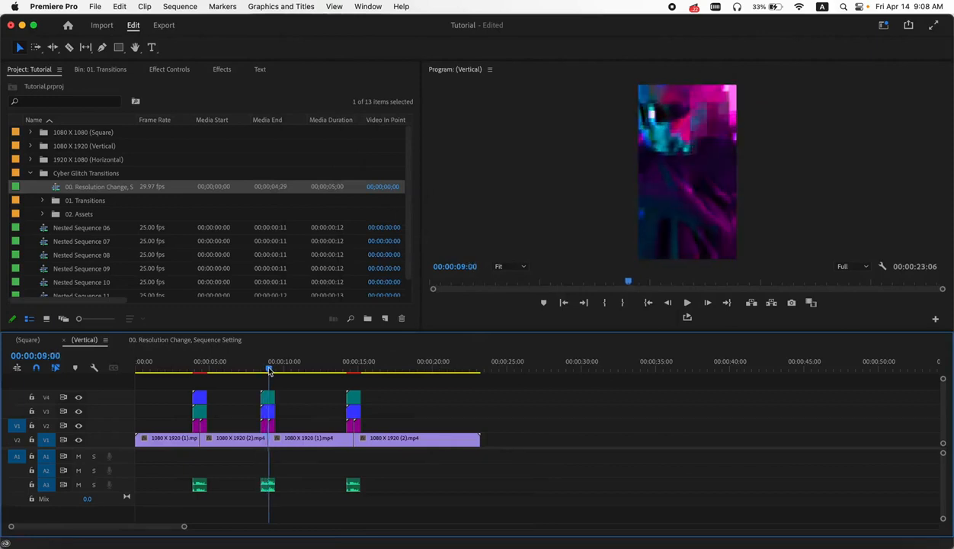
drag(268, 371, 271, 371)
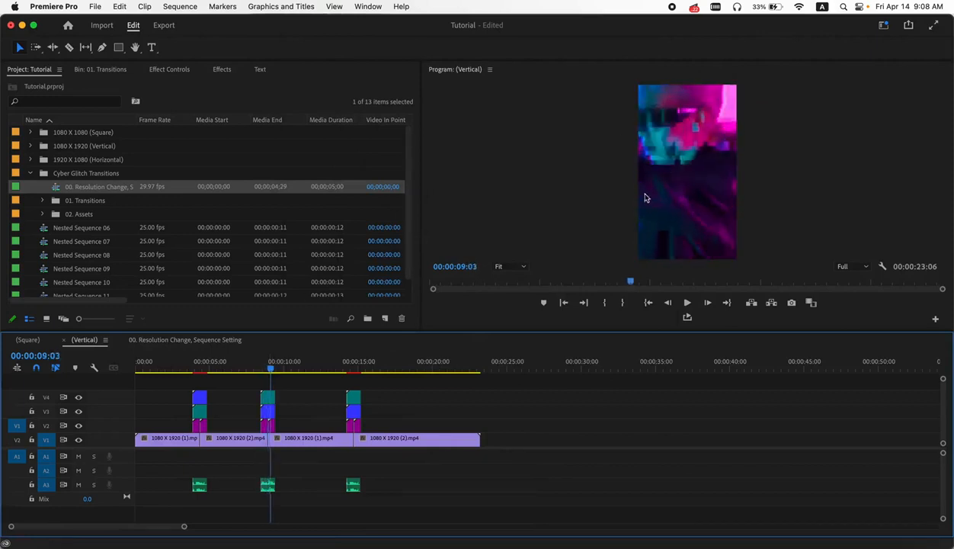
click(256, 370)
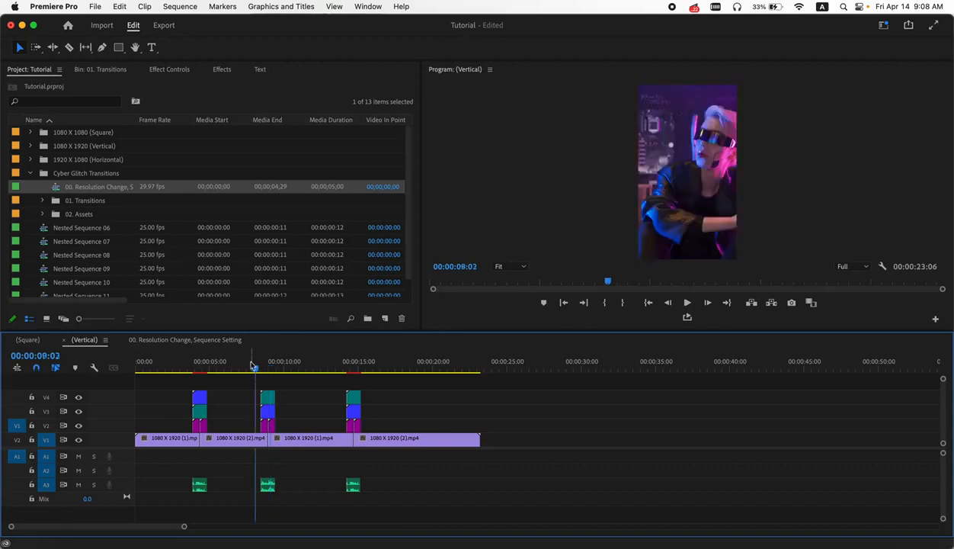
scroll(247, 400, up, 3)
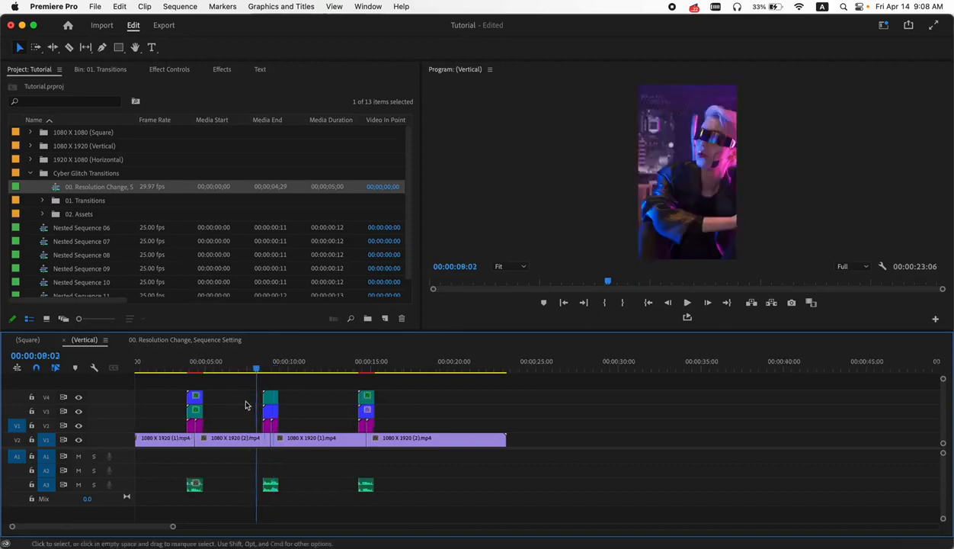
click(164, 371)
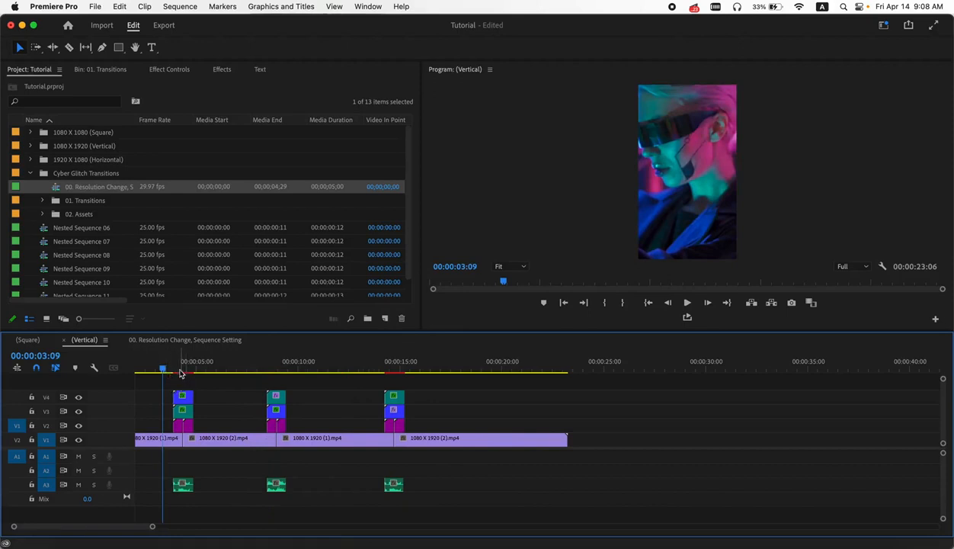
click(68, 47)
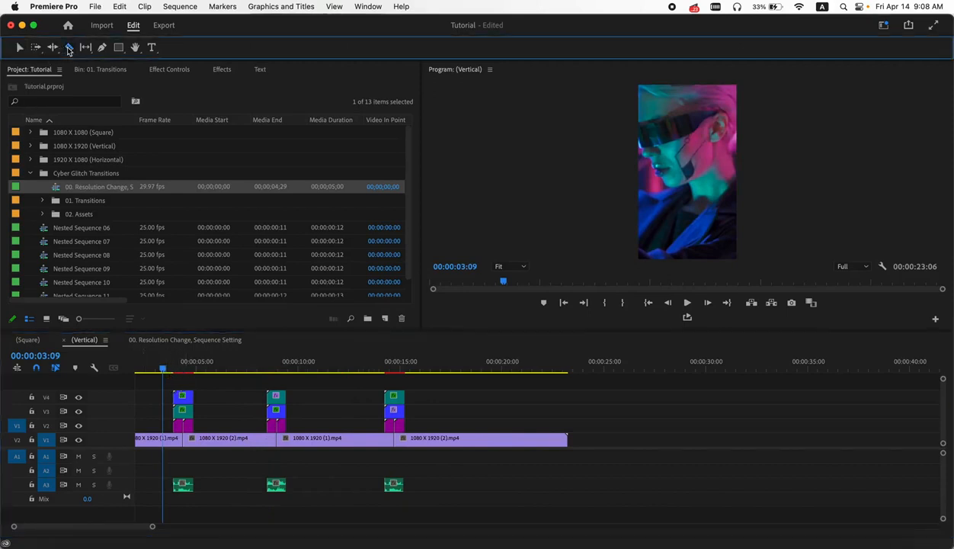
click(173, 429)
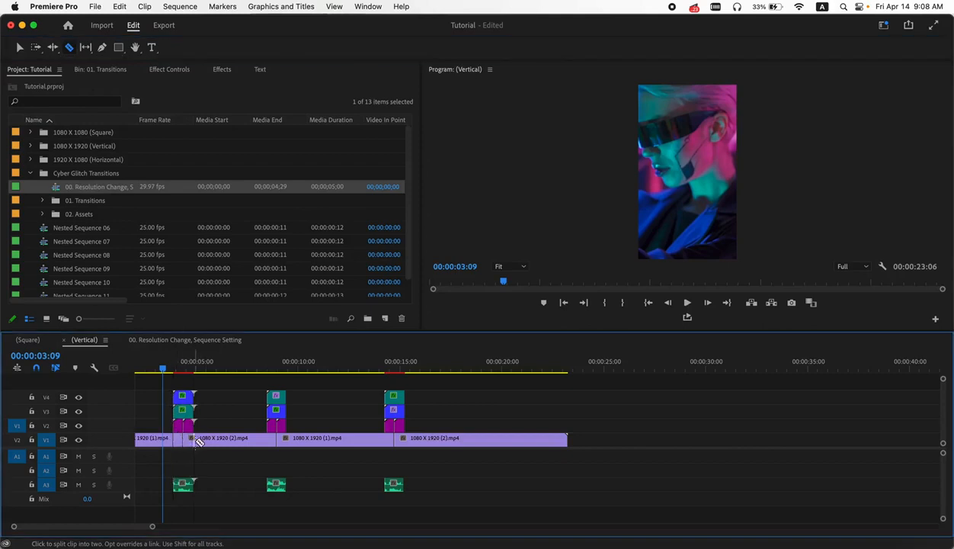
click(195, 439)
click(266, 439)
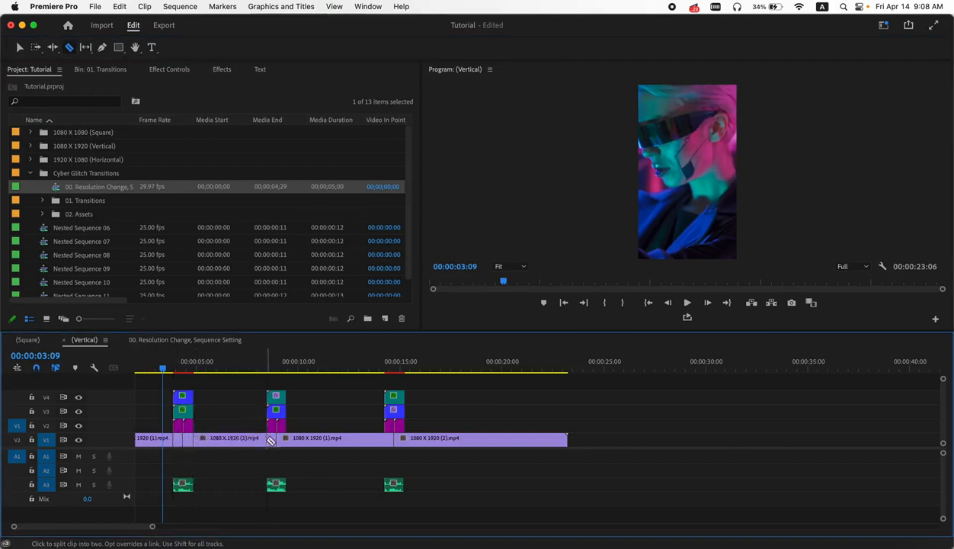
click(287, 440)
click(385, 439)
click(405, 440)
click(19, 47)
- Nest the two short clip segments on either side of the first cut, each as its own nested sequence
right_click(177, 439)
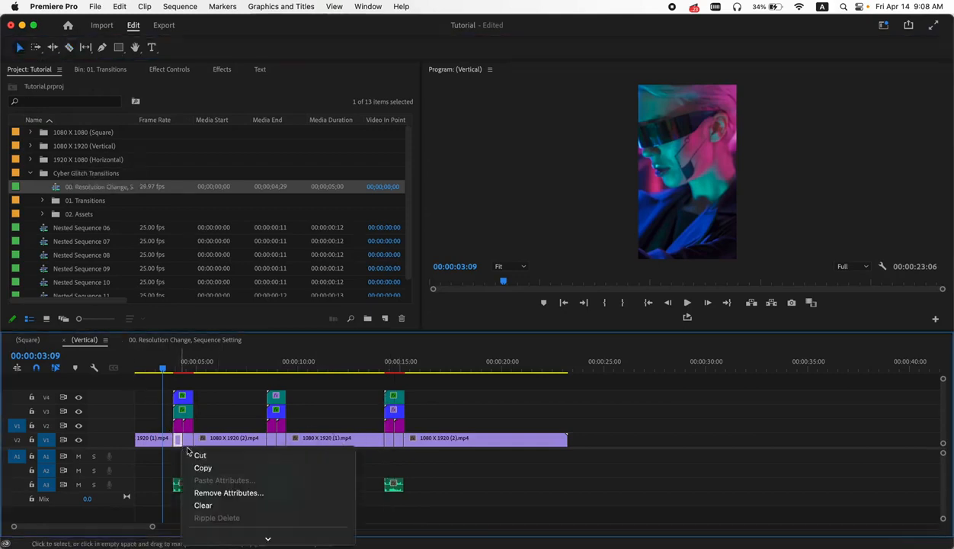
mouse_move(243, 545)
click(206, 443)
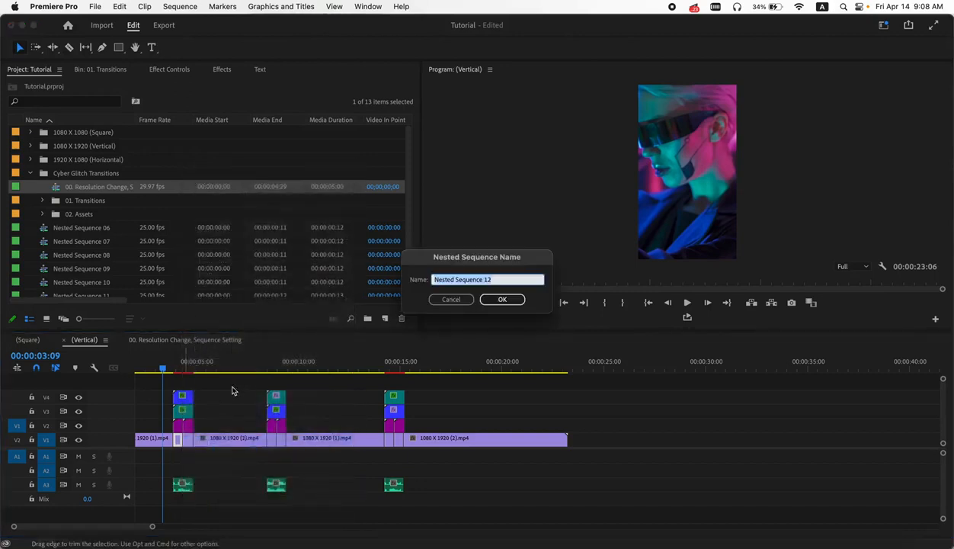
key(Return)
right_click(186, 438)
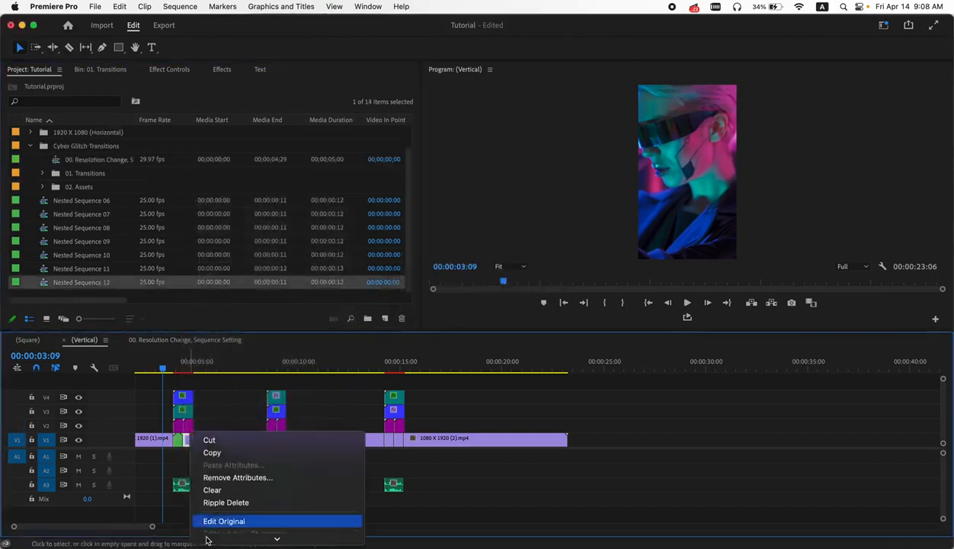
mouse_move(206, 539)
click(215, 506)
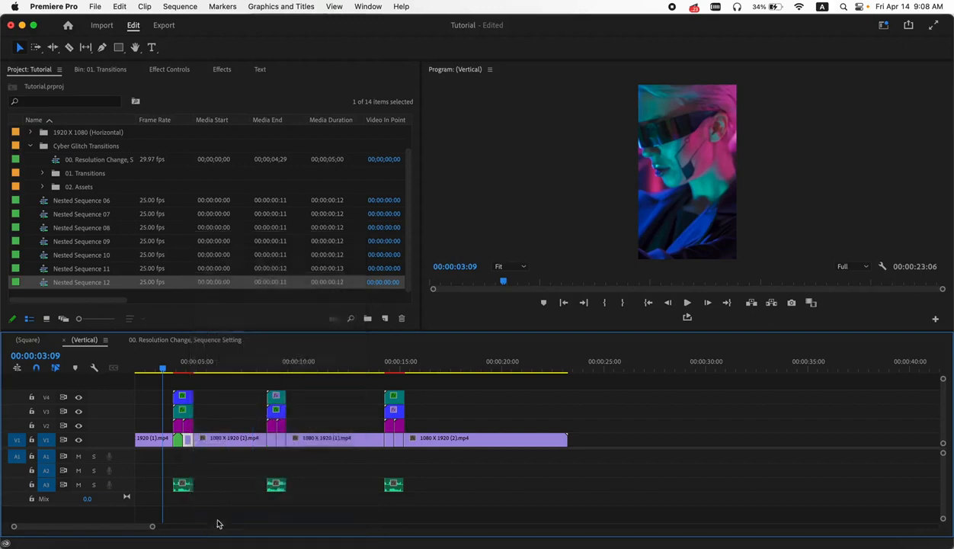
key(Return)
- Nest the two short clip segments on either side of the second cut, each separately
right_click(273, 443)
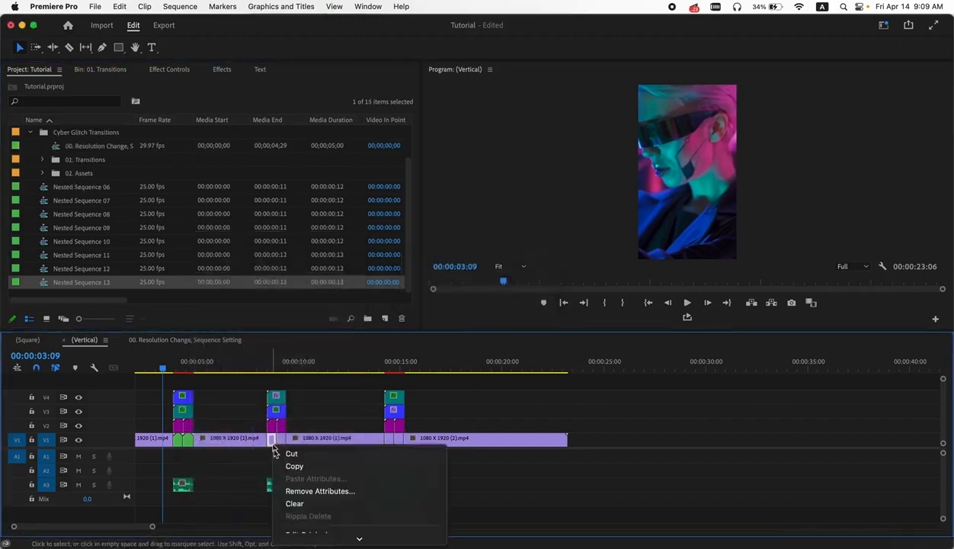
mouse_move(309, 537)
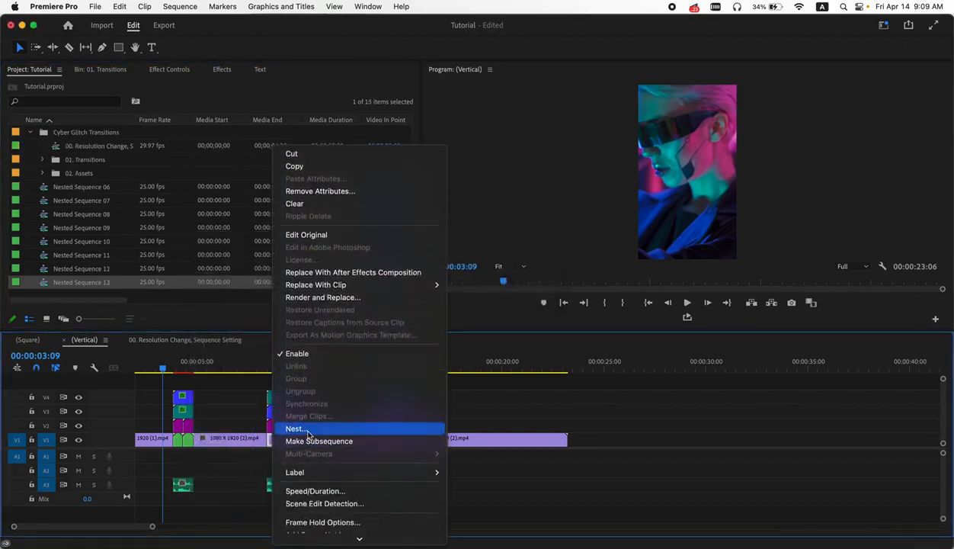
click(307, 429)
key(Return)
right_click(281, 443)
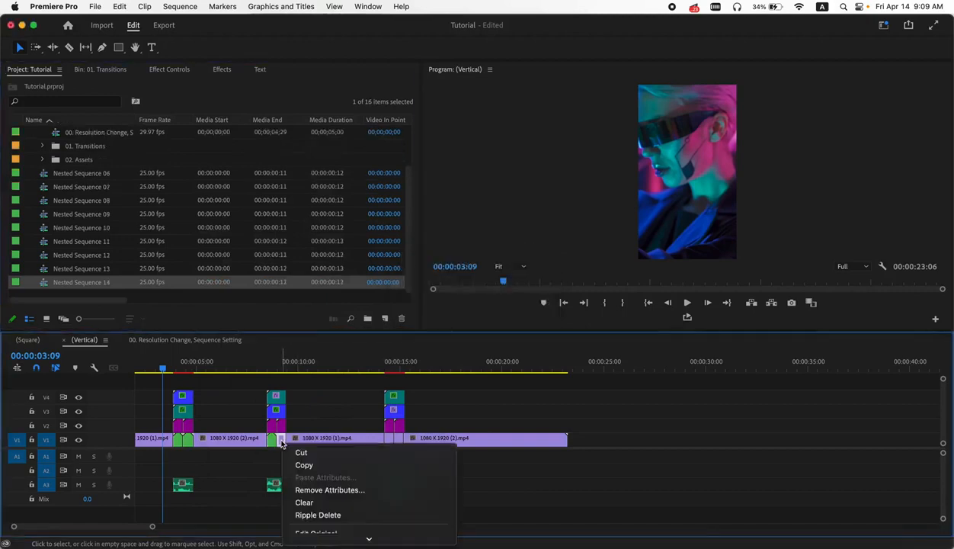
mouse_move(315, 536)
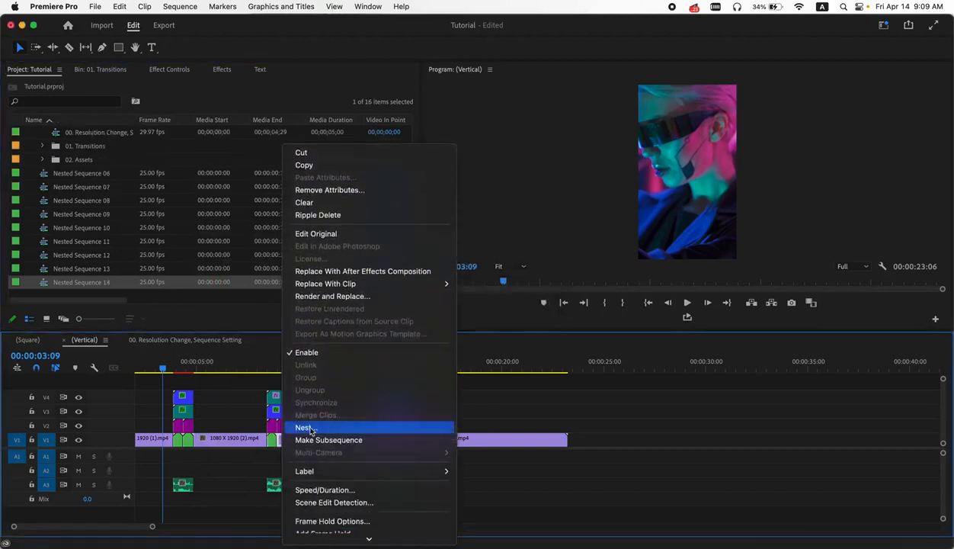
click(307, 428)
key(Return)
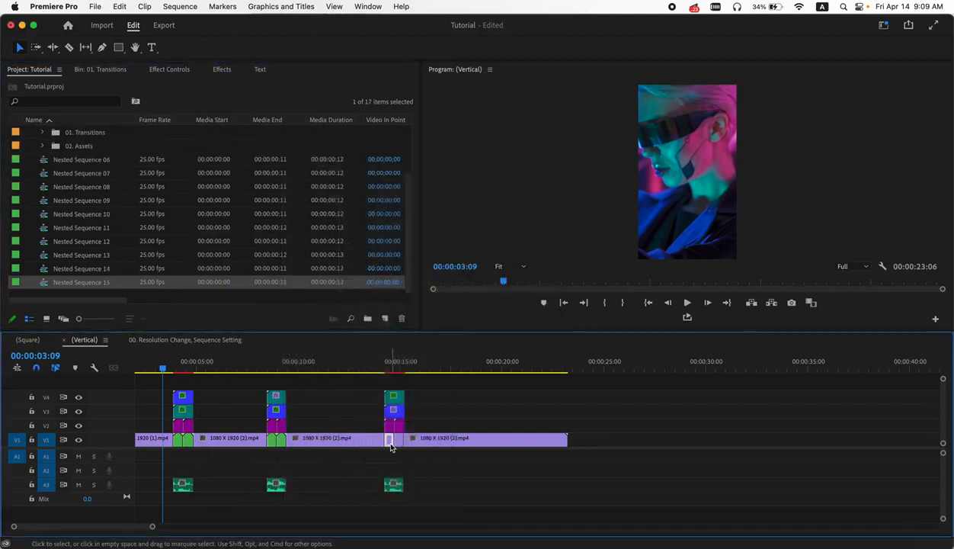
- Nest the two short clip segments on either side of the third cut, each separately
right_click(391, 446)
mouse_move(418, 537)
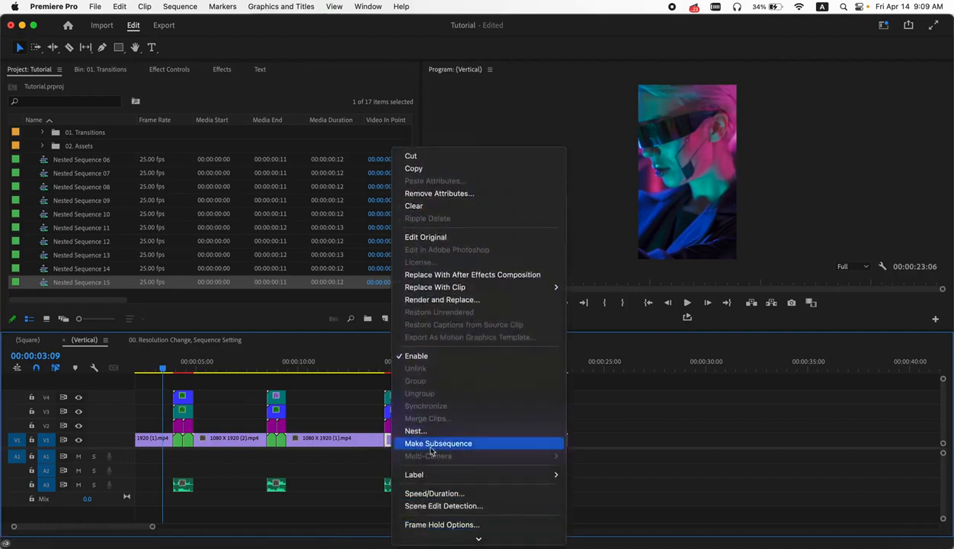
click(415, 430)
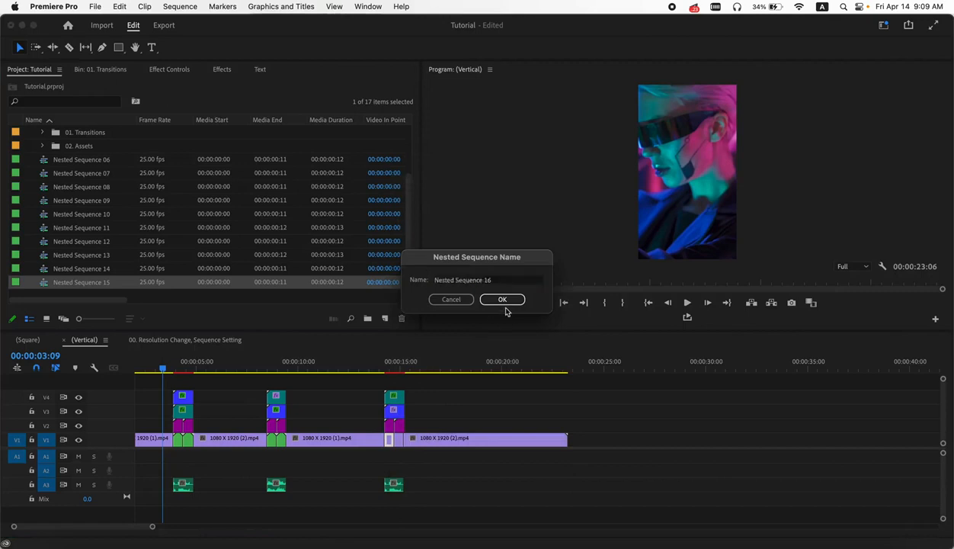
click(503, 303)
right_click(391, 438)
mouse_move(438, 543)
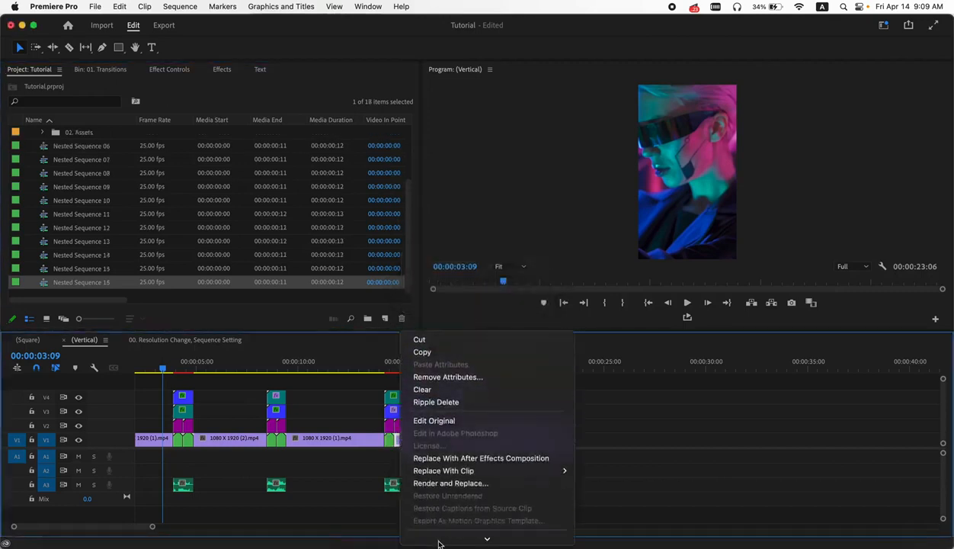
click(419, 513)
key(Return)
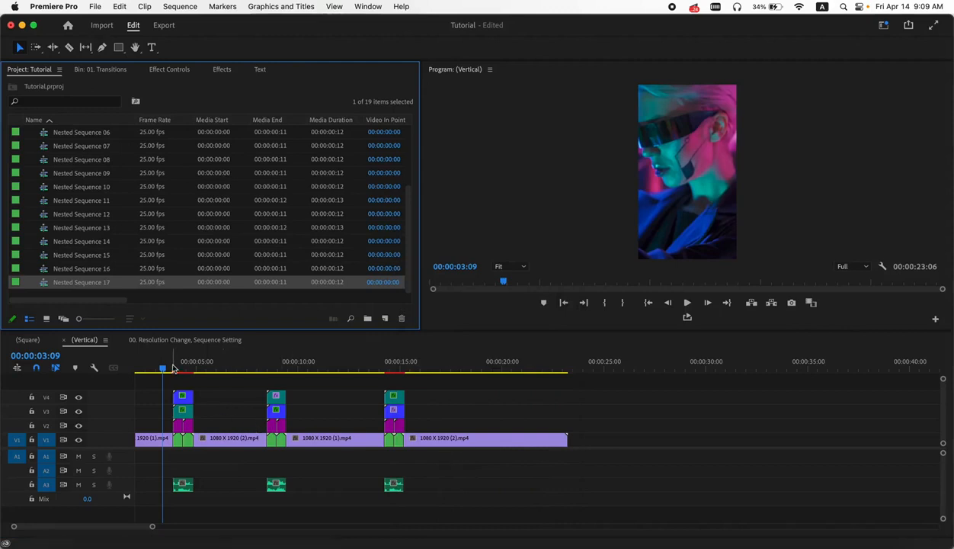
- Play back the first glitch transition in the Vertical sequence
key(space)
scroll(172, 368, left, 2)
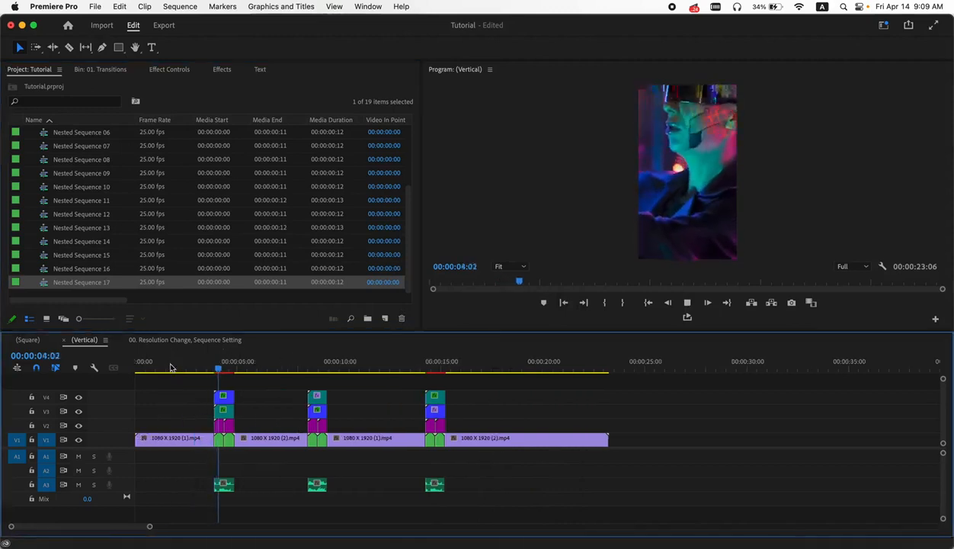
key(space)
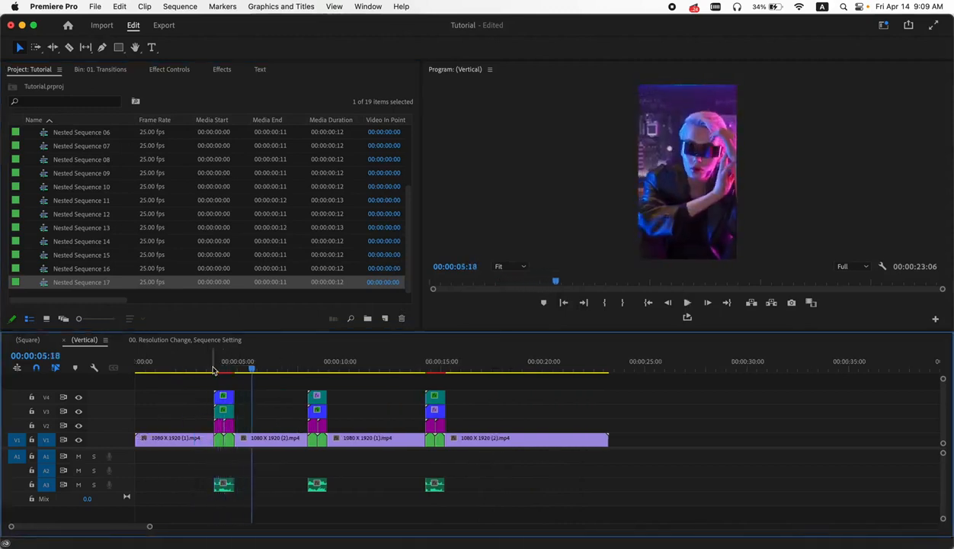
click(213, 370)
key(space)
key(space)
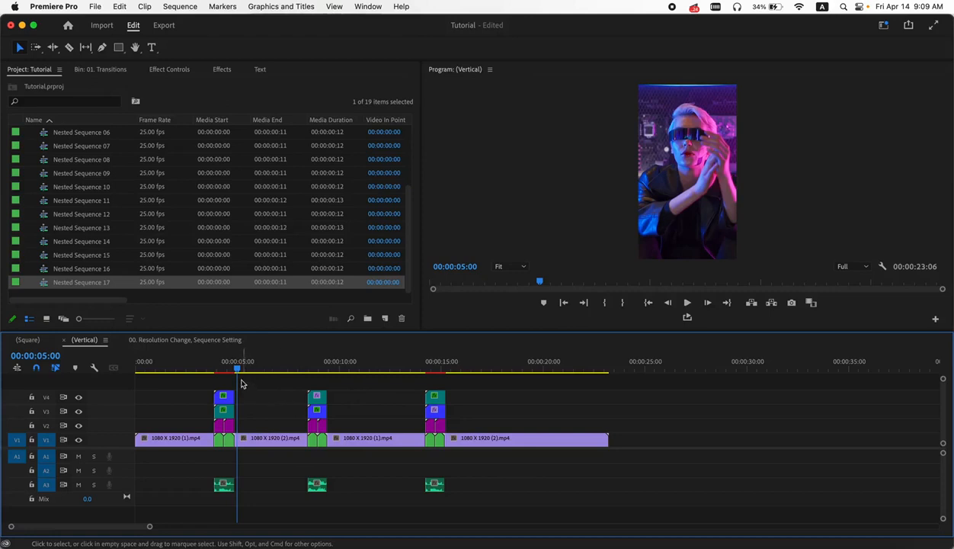
click(256, 369)
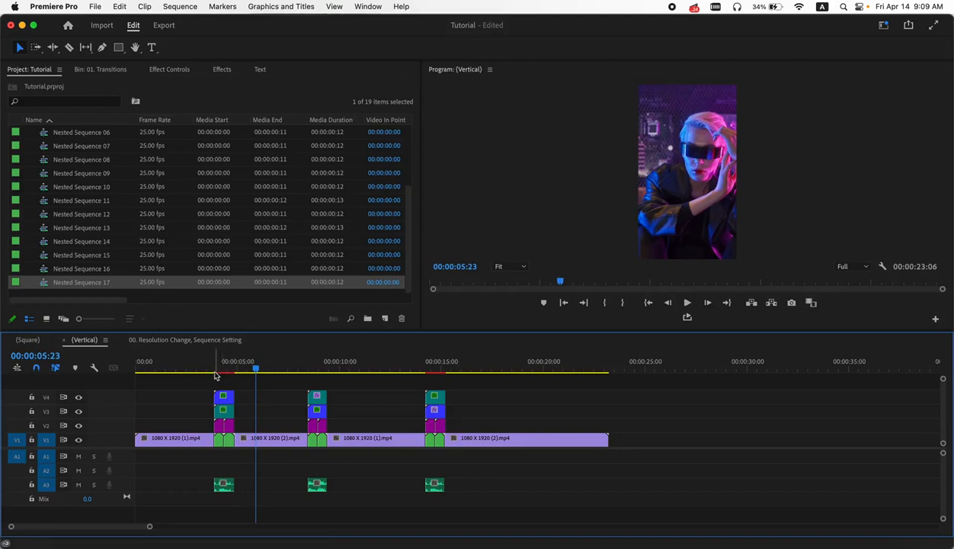
- Open the Horizontal sequence from the 1920 X 1080 (Horizontal) folder and scrub through it
scroll(46, 198, up, 4)
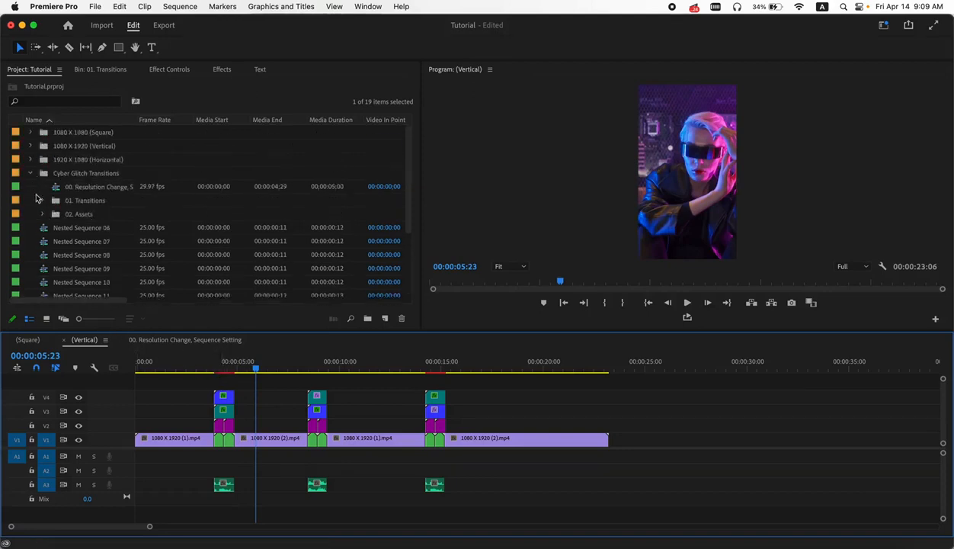
click(31, 160)
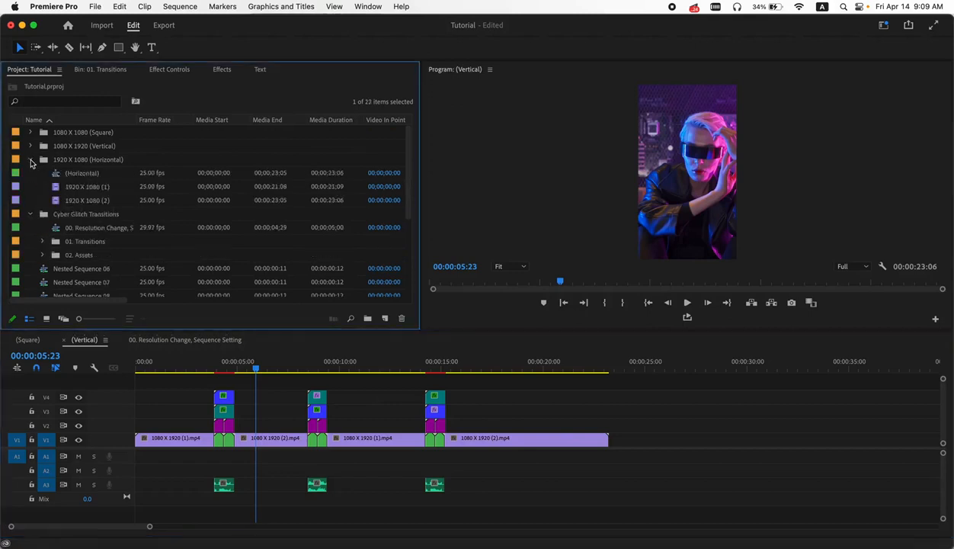
double_click(59, 176)
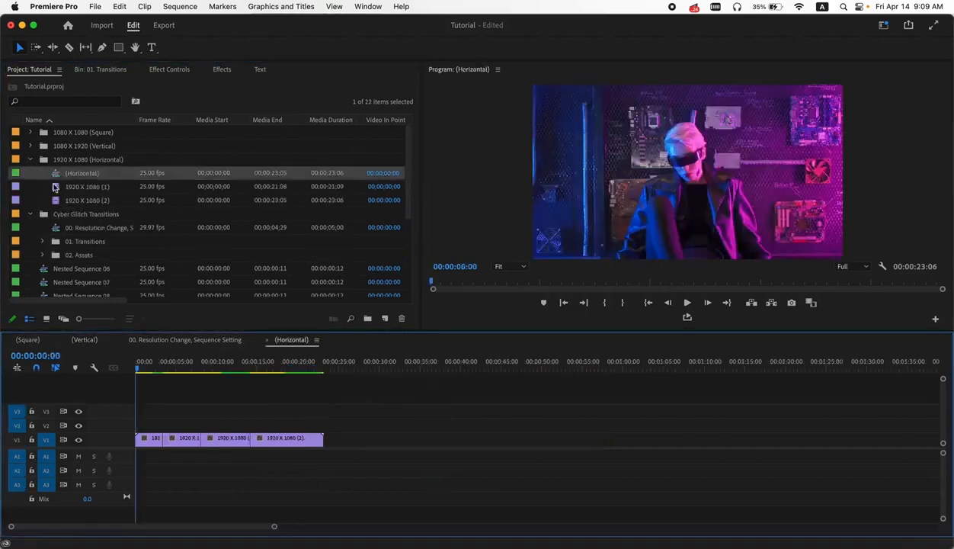
drag(146, 375, 195, 372)
click(31, 160)
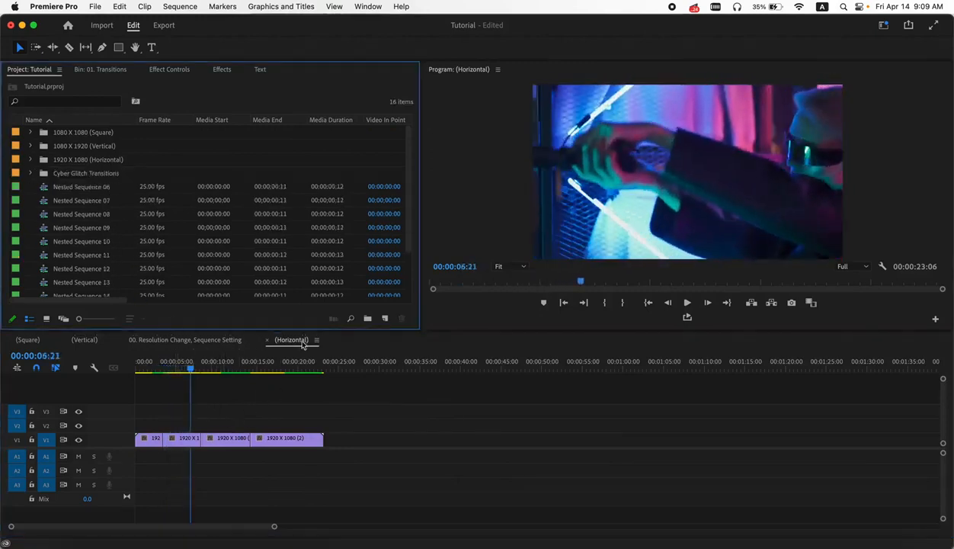
- Place the Cyber Glitch 49 transition over the first cut in the Horizontal sequence
click(82, 71)
scroll(175, 262, down, 5)
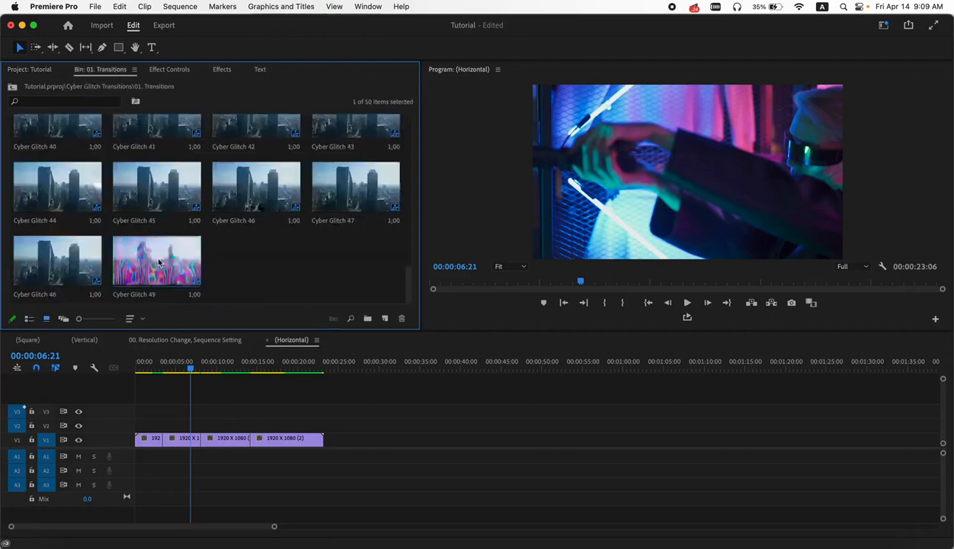
drag(158, 256, 163, 429)
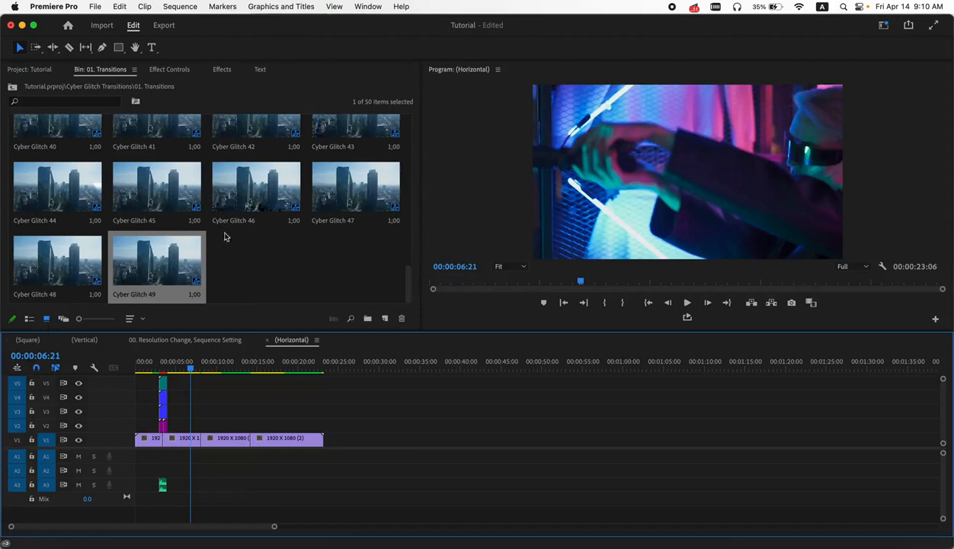
- Place Cyber Glitch 35 over the second cut and Cyber Glitch 38 over the third cut
scroll(261, 216, up, 3)
drag(347, 196, 208, 434)
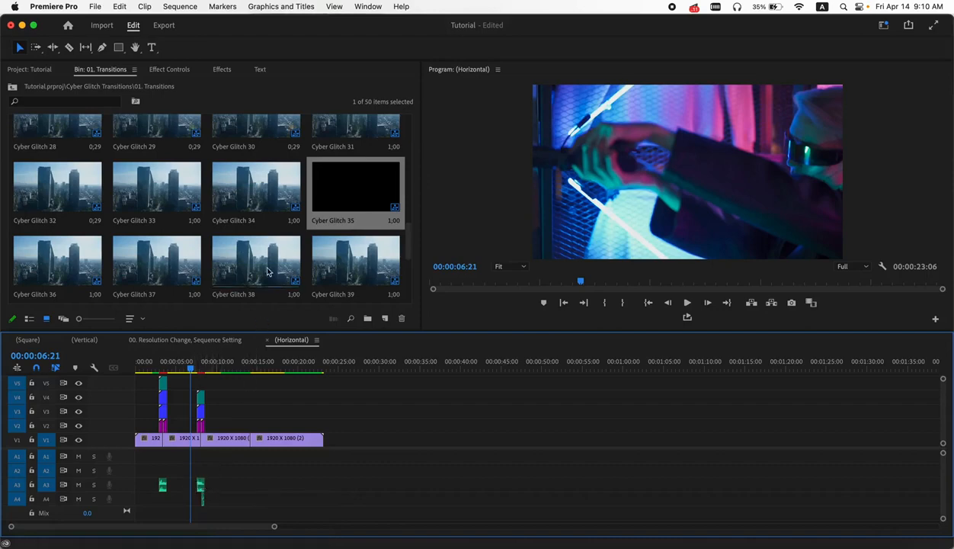
drag(250, 270, 257, 437)
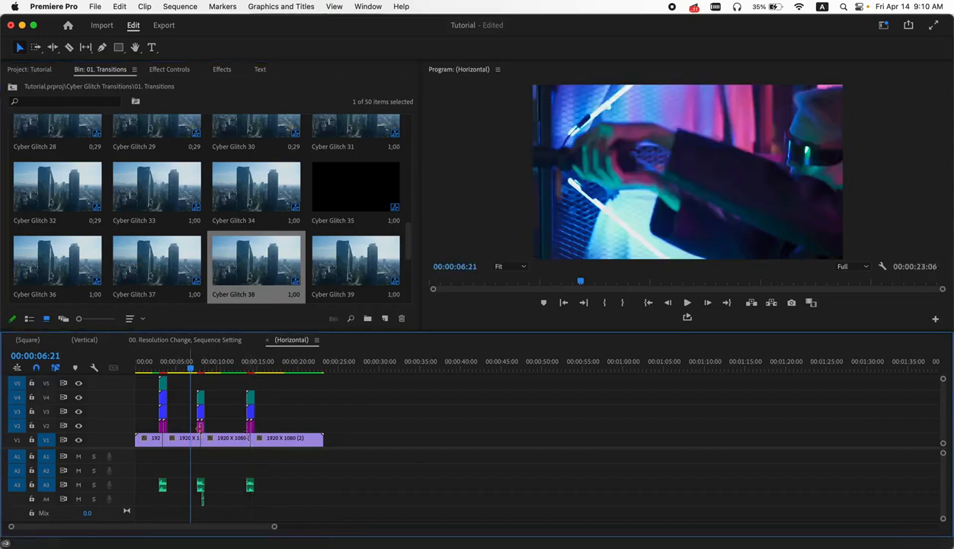
- Zoom into the timeline and scrub through the first glitch transition
key(=)
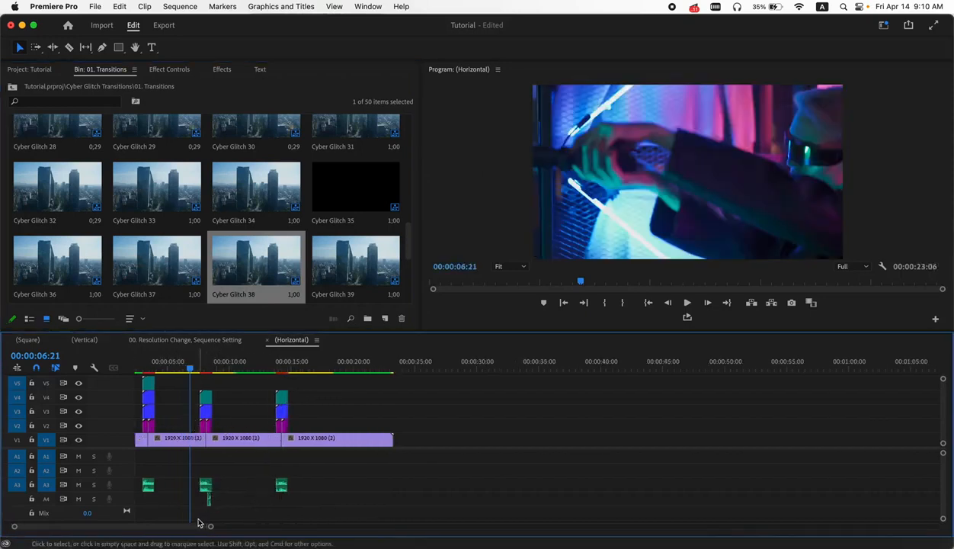
scroll(191, 526, left, 3)
drag(200, 368, 178, 368)
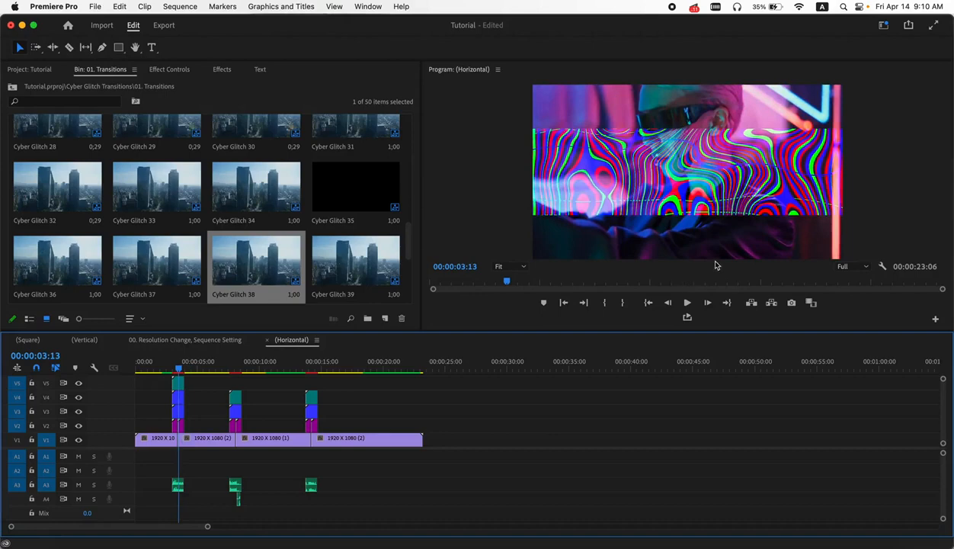
scroll(178, 397, up, 5)
drag(190, 368, 186, 369)
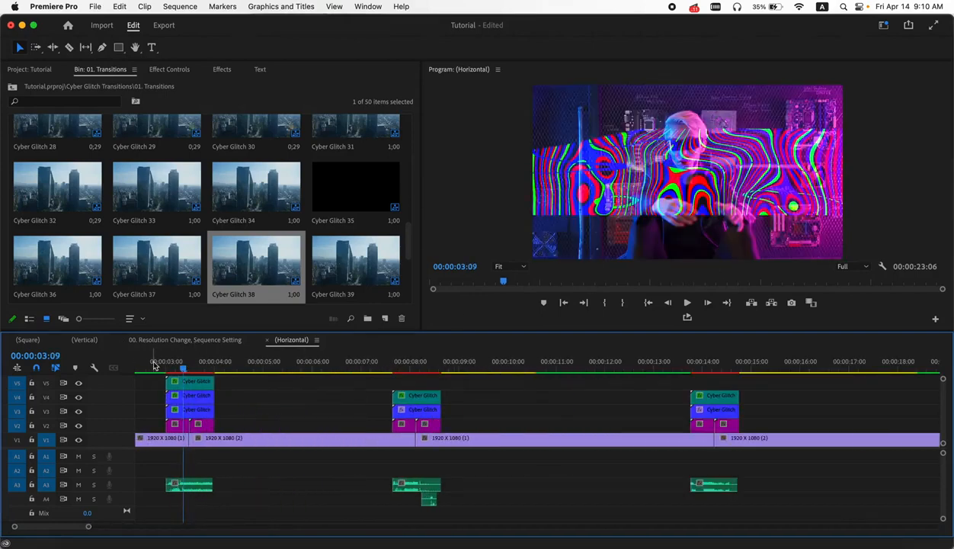
- Open the 00. Resolution Change, Sequence Setting sequence from the Cyber Glitch Transitions folder
click(30, 69)
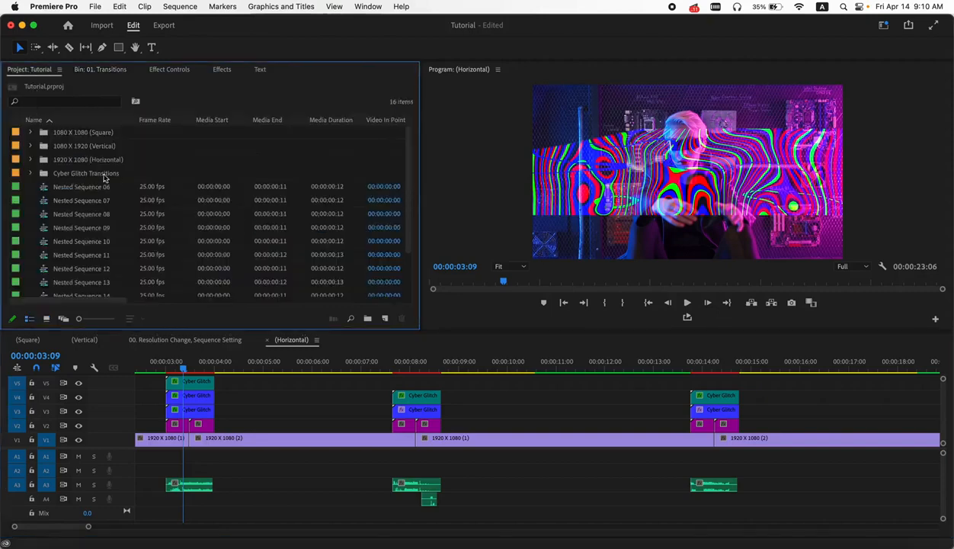
click(30, 174)
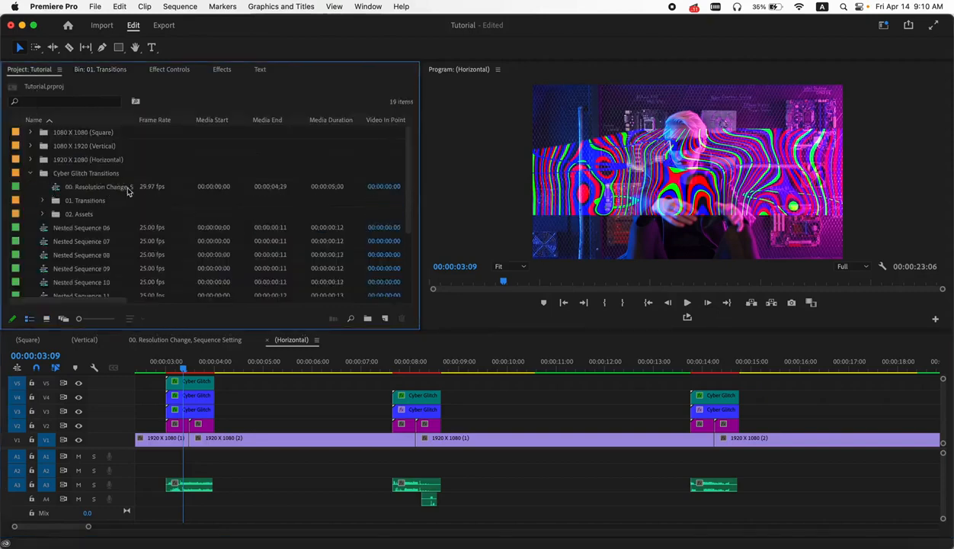
double_click(60, 189)
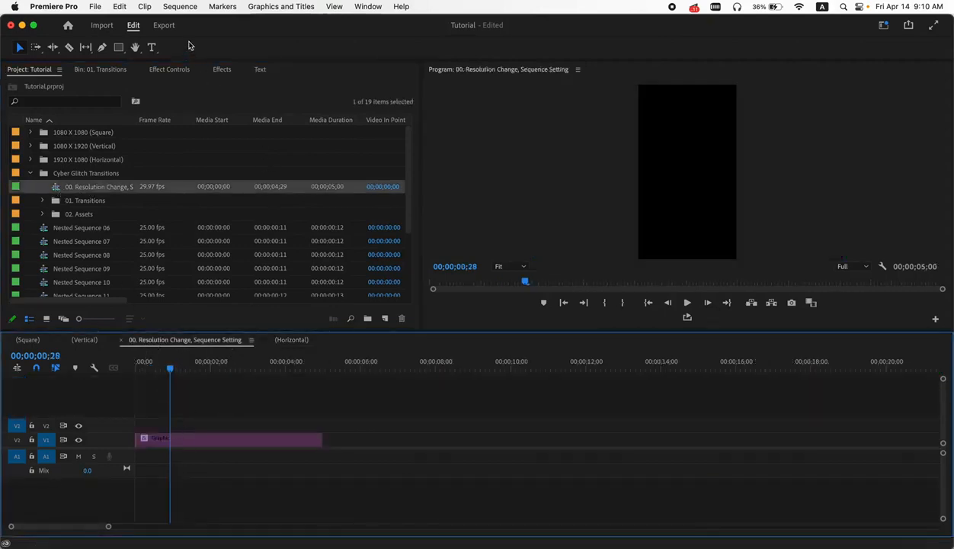
- Set the resolution-change sequence's horizontal frame size to 1920 in its sequence settings
click(190, 10)
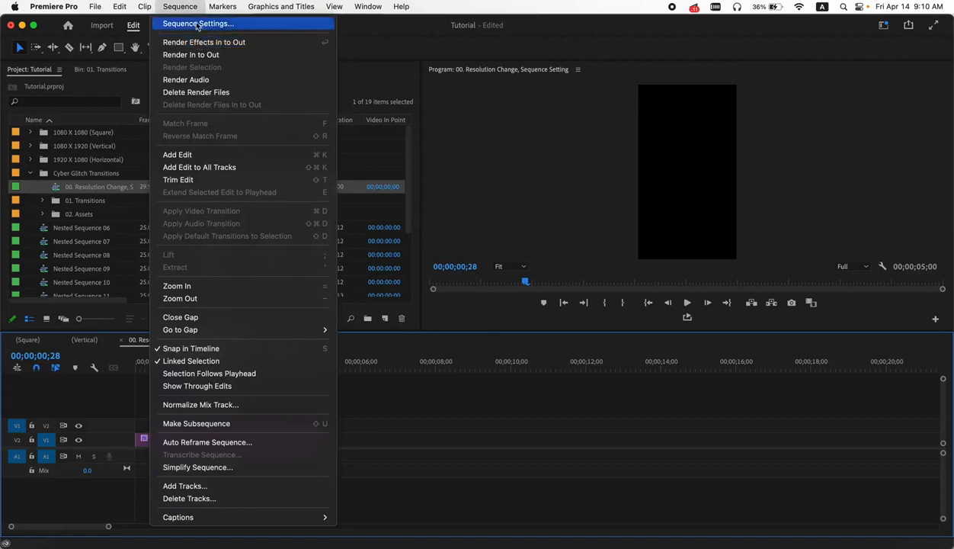
click(197, 25)
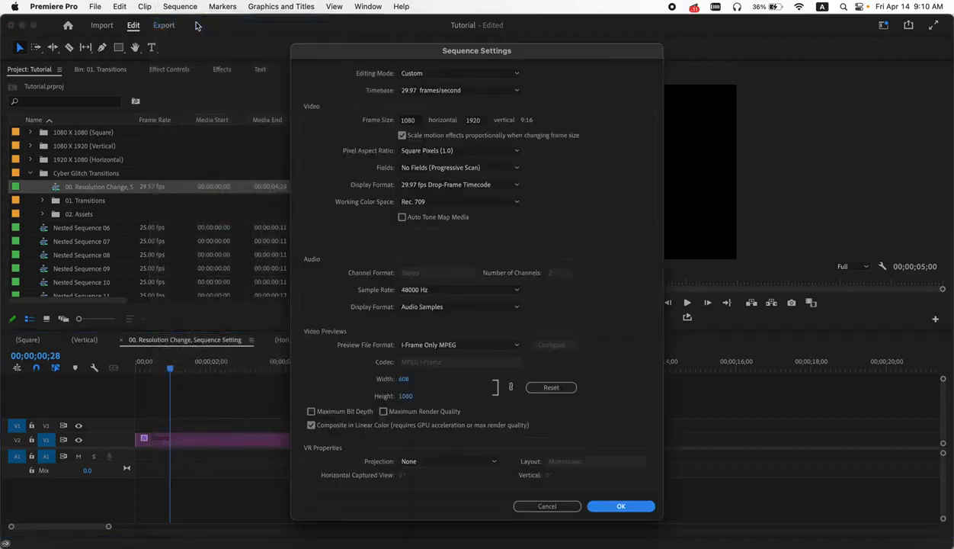
click(409, 122)
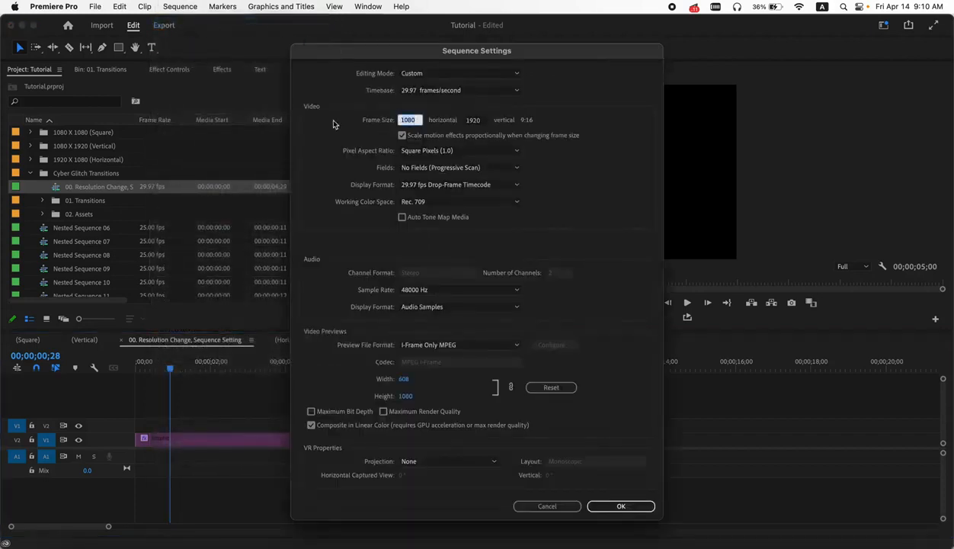
text(1920)
key(Tab)
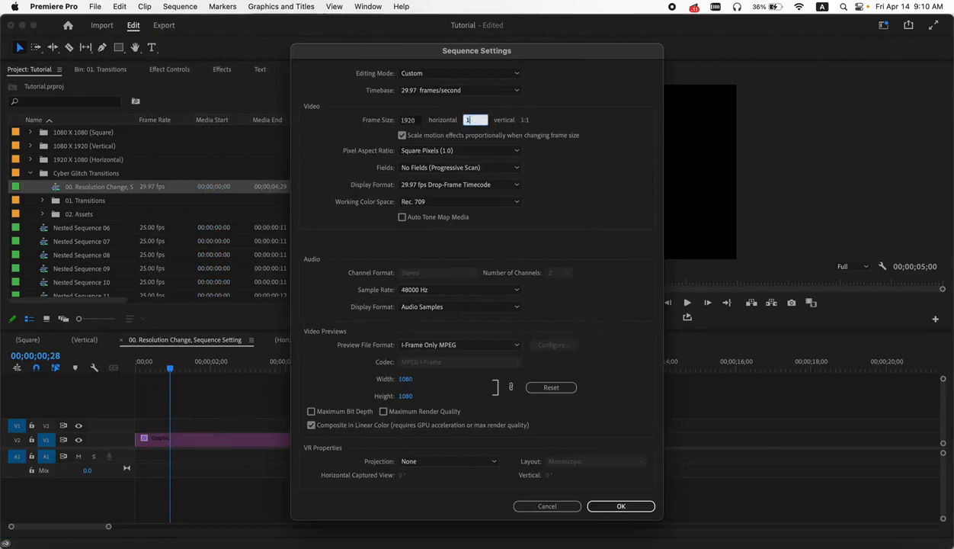
key(Return)
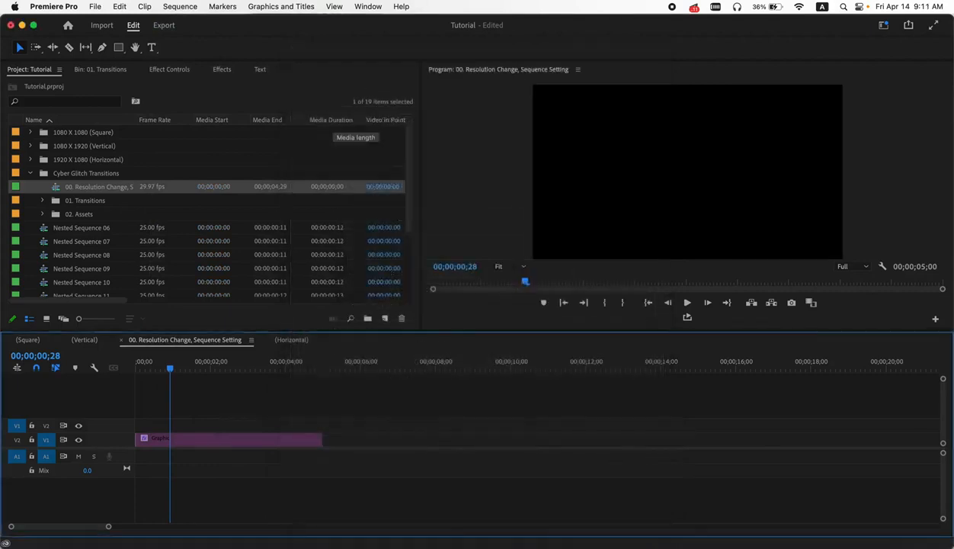
- Return to the Horizontal sequence and split the main clip at the edges of each glitch transition with the Razor tool
click(290, 340)
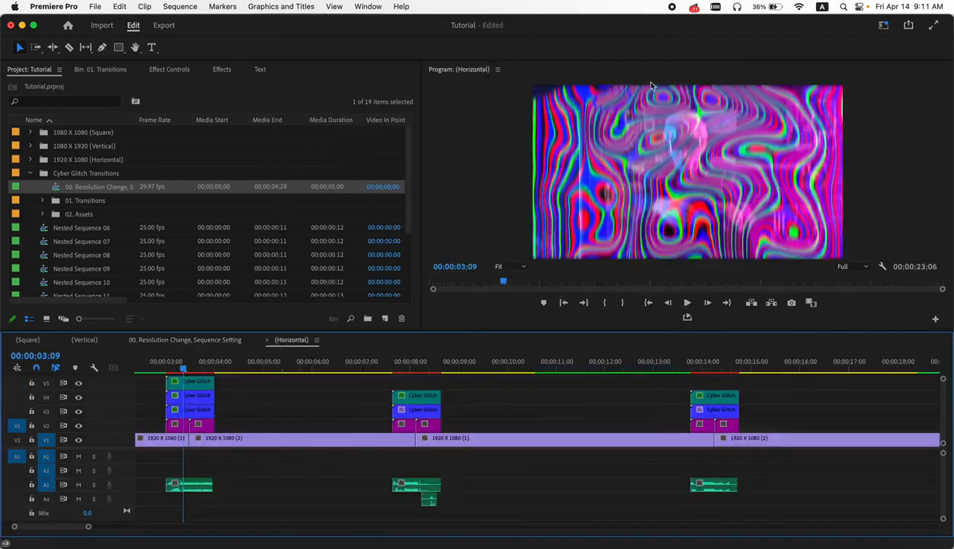
drag(183, 368, 177, 370)
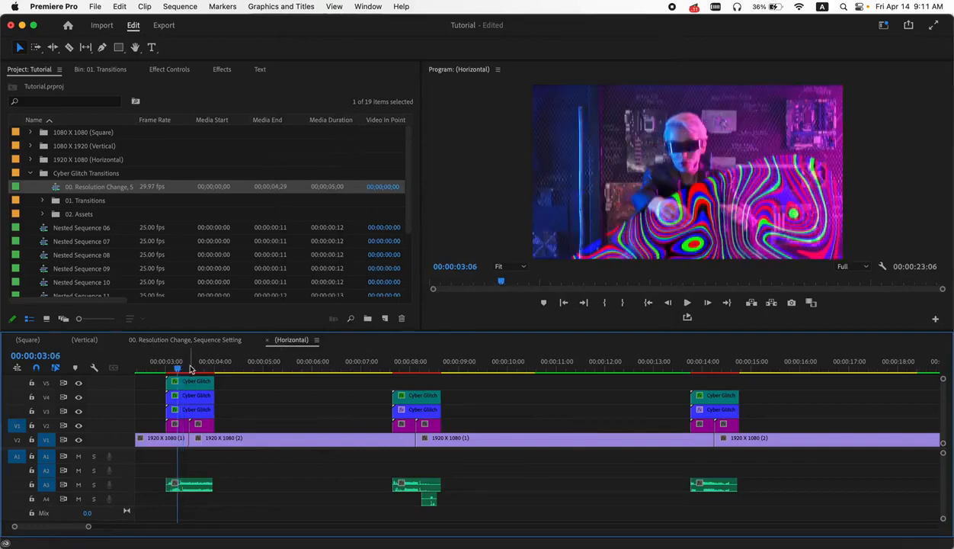
click(69, 47)
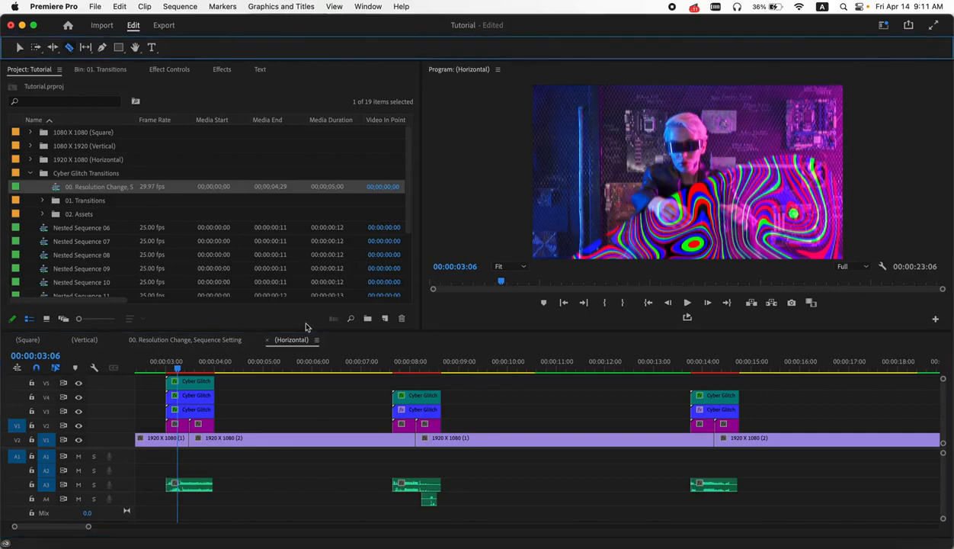
click(169, 438)
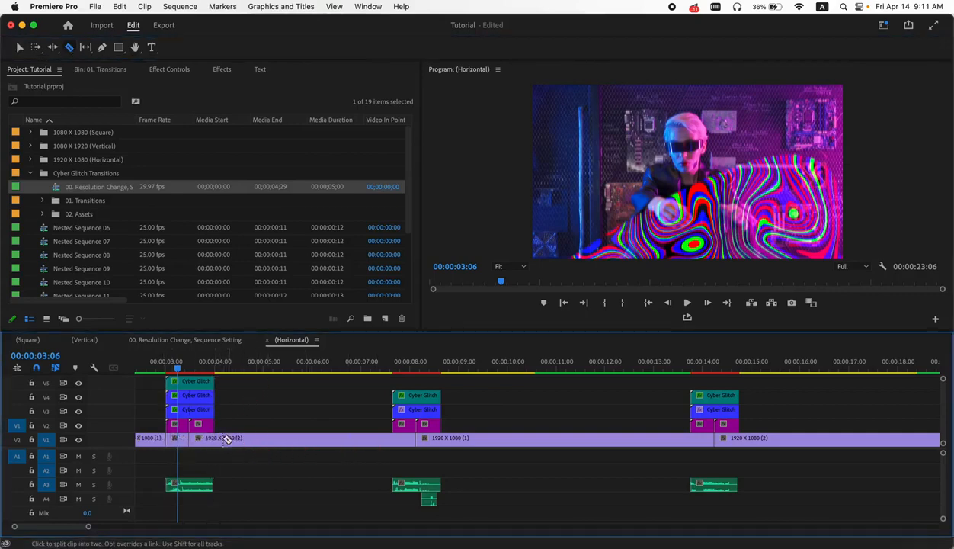
click(218, 440)
click(440, 439)
click(690, 442)
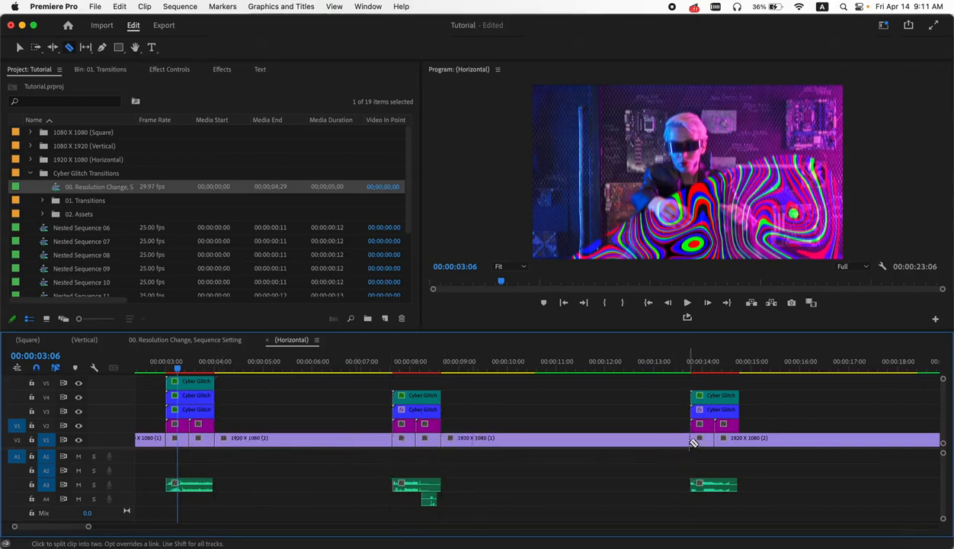
click(739, 440)
click(20, 47)
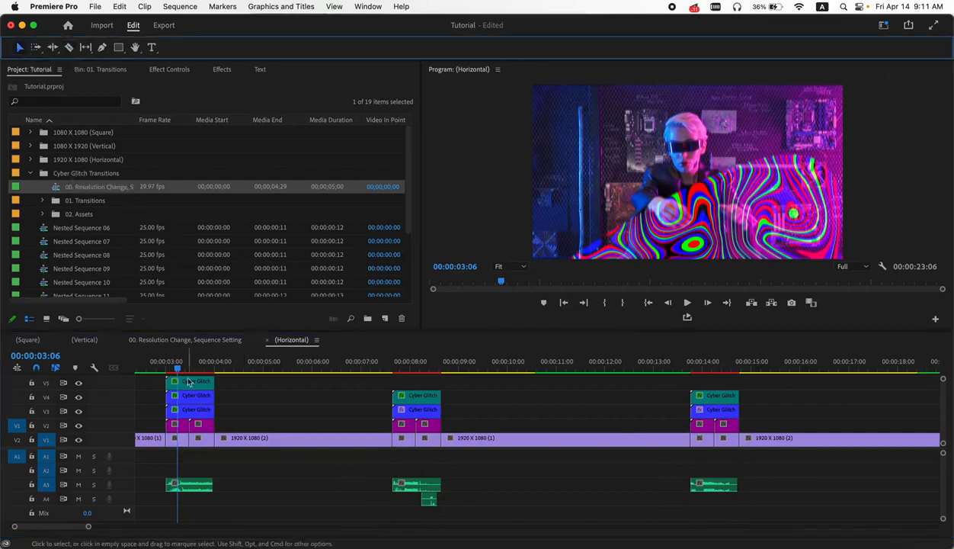
- Nest the two short clip segments on either side of the first cut, each separately
right_click(180, 444)
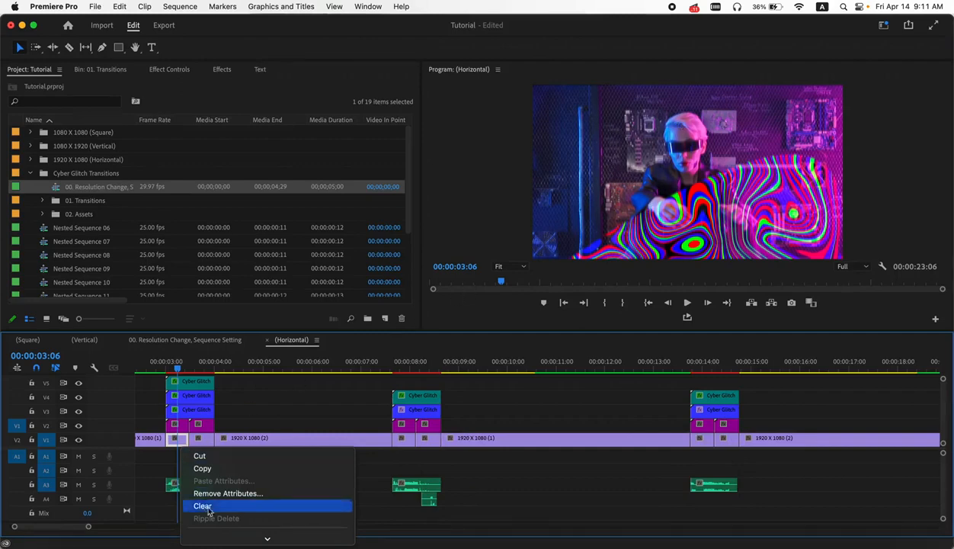
mouse_move(240, 541)
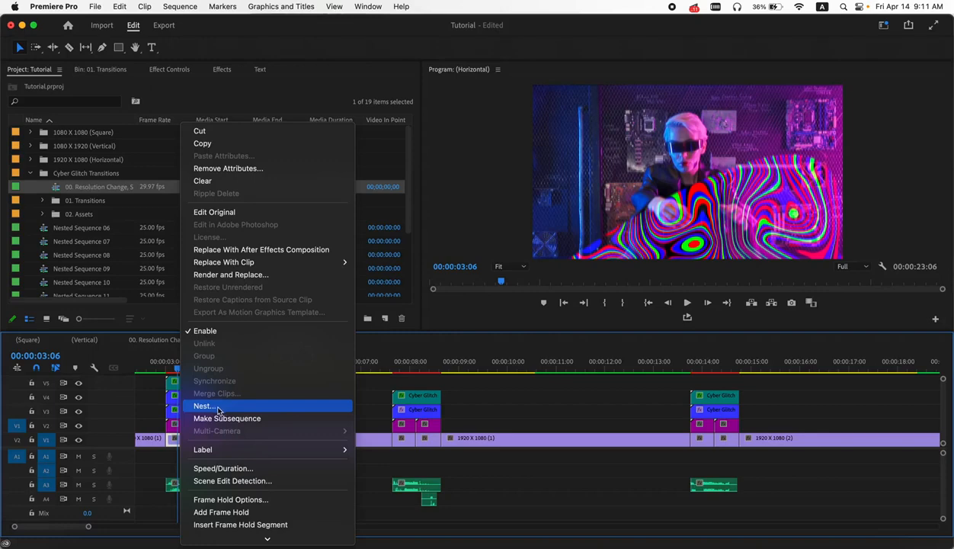
click(204, 408)
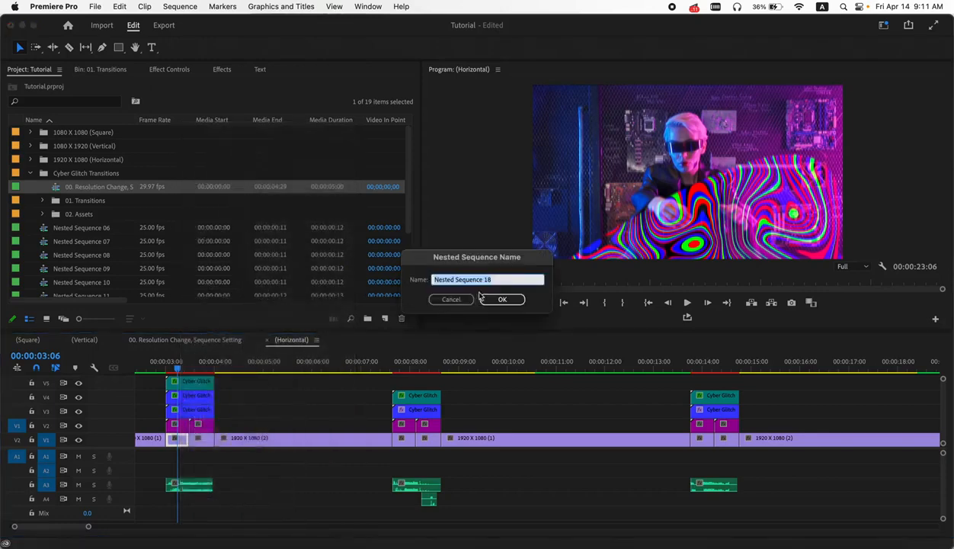
click(494, 296)
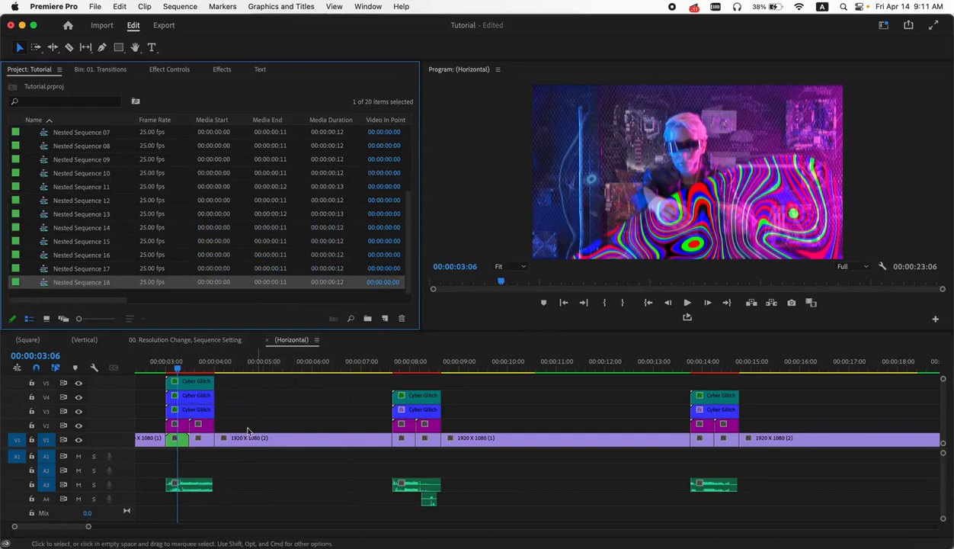
right_click(200, 441)
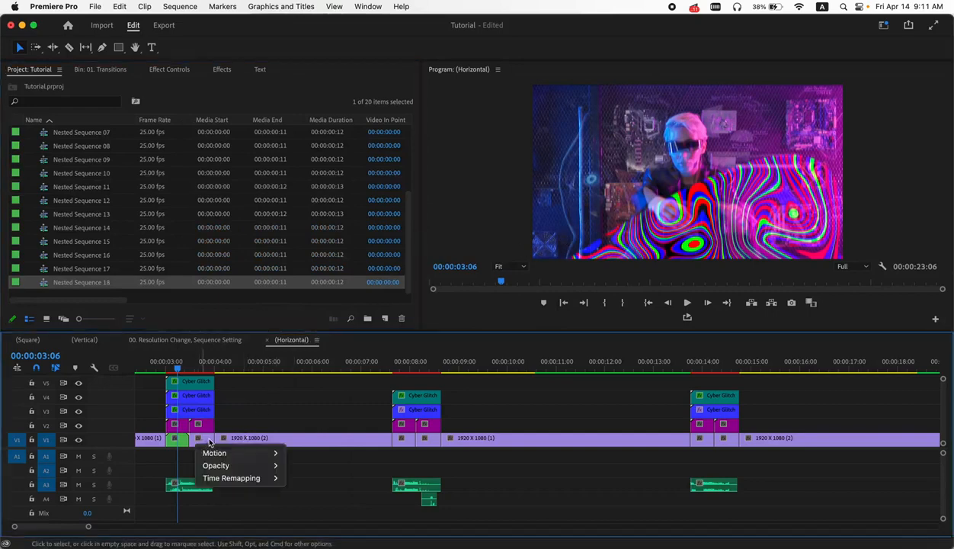
click(210, 443)
key(v)
right_click(207, 444)
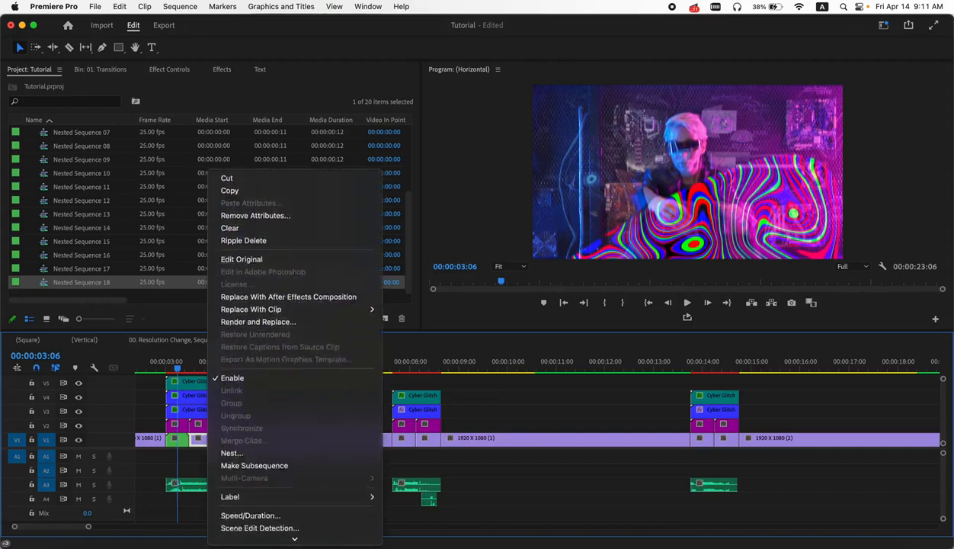
click(237, 415)
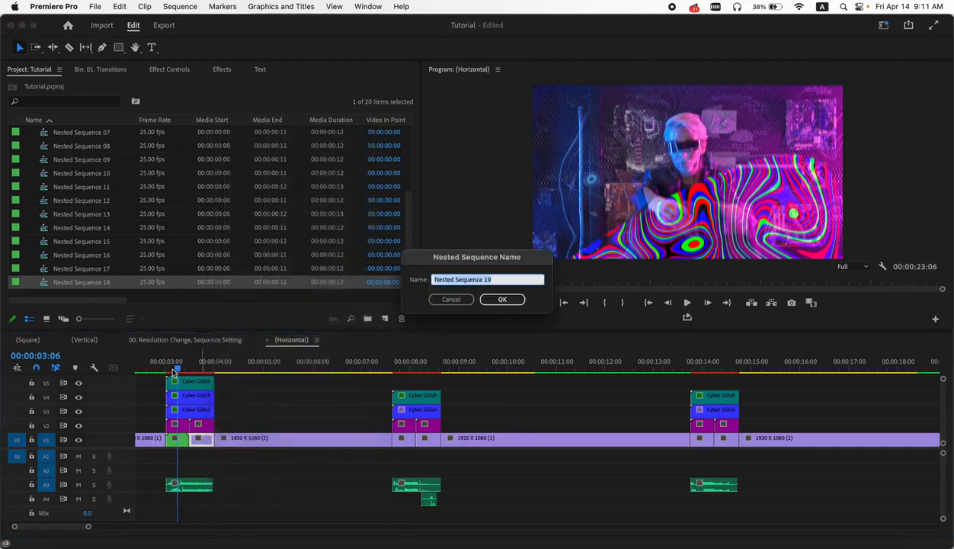
click(497, 300)
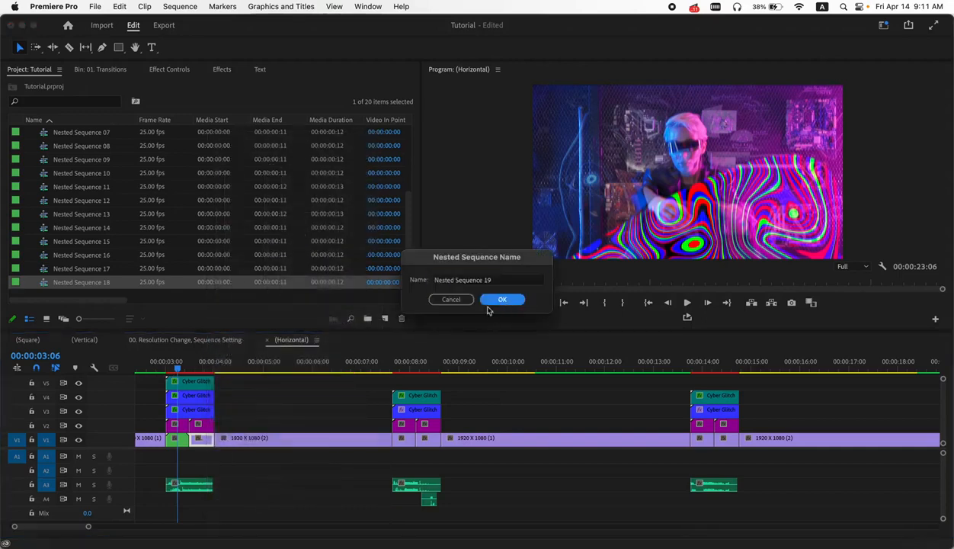
- Nest the two short clip segments on either side of the second cut, each separately
click(405, 440)
key(Escape)
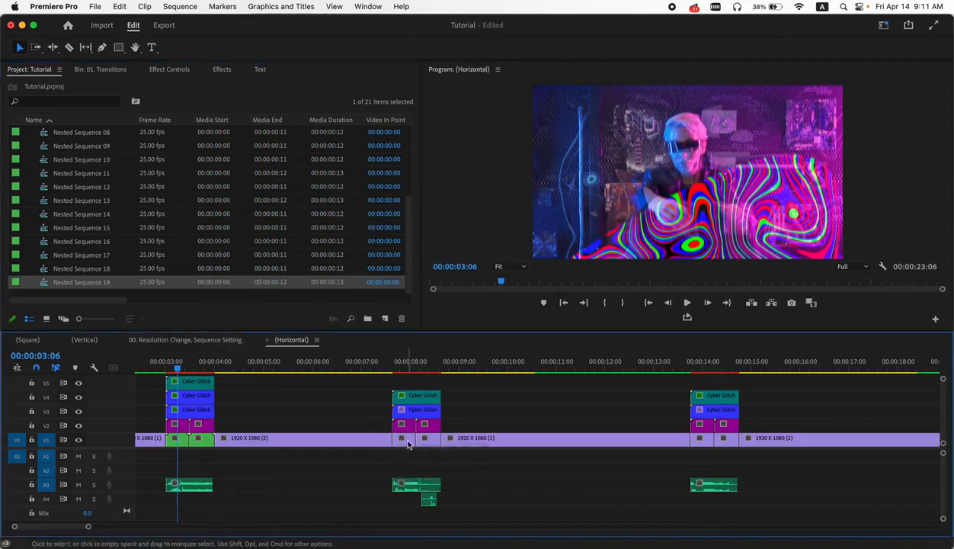
right_click(407, 444)
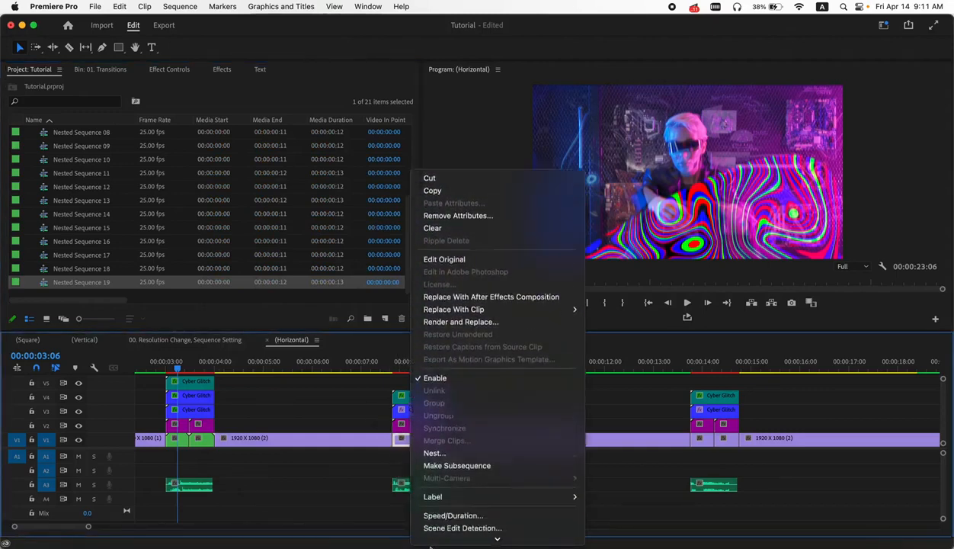
click(442, 426)
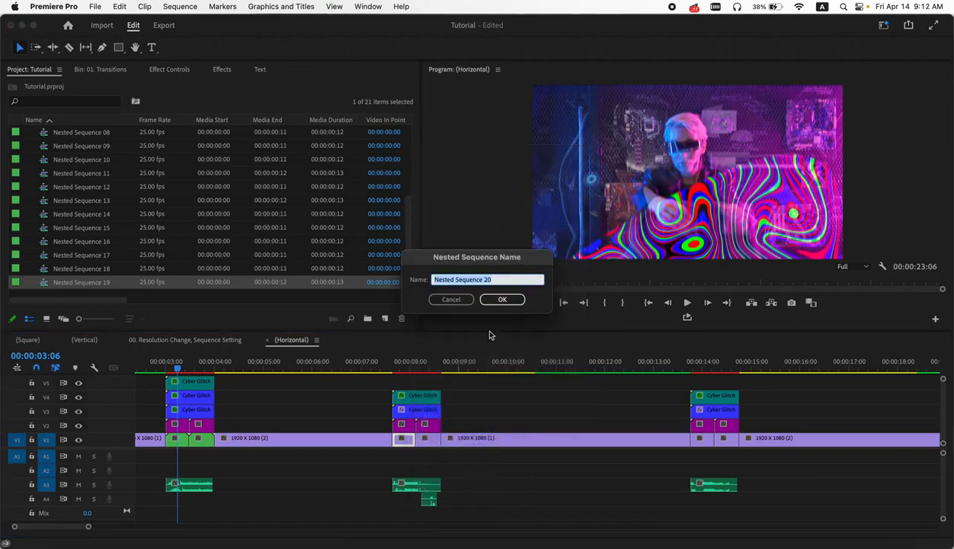
click(502, 299)
right_click(424, 440)
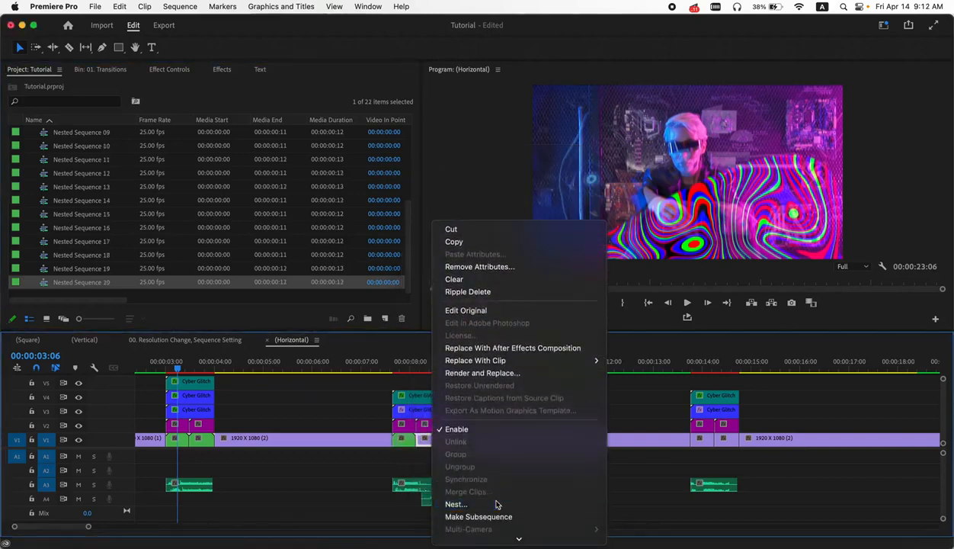
click(495, 504)
click(491, 298)
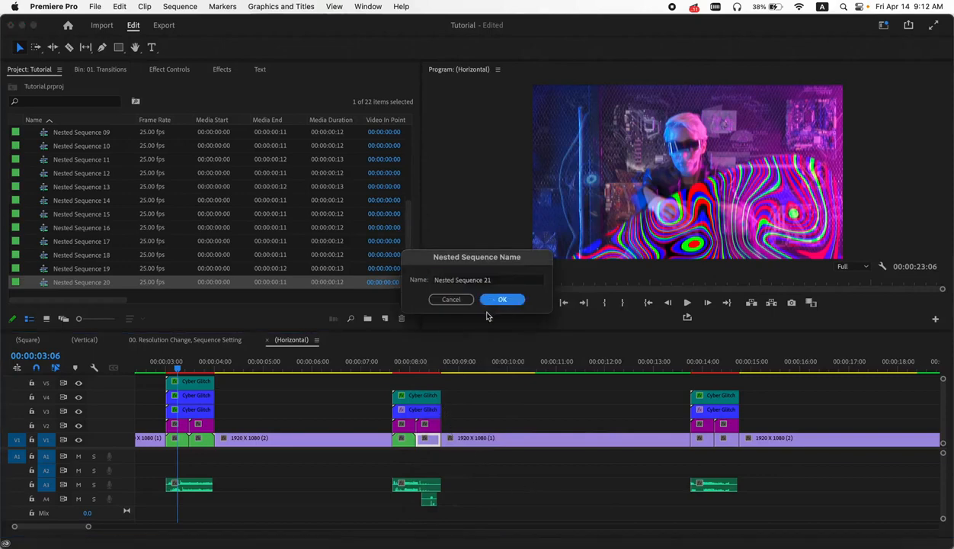
click(701, 360)
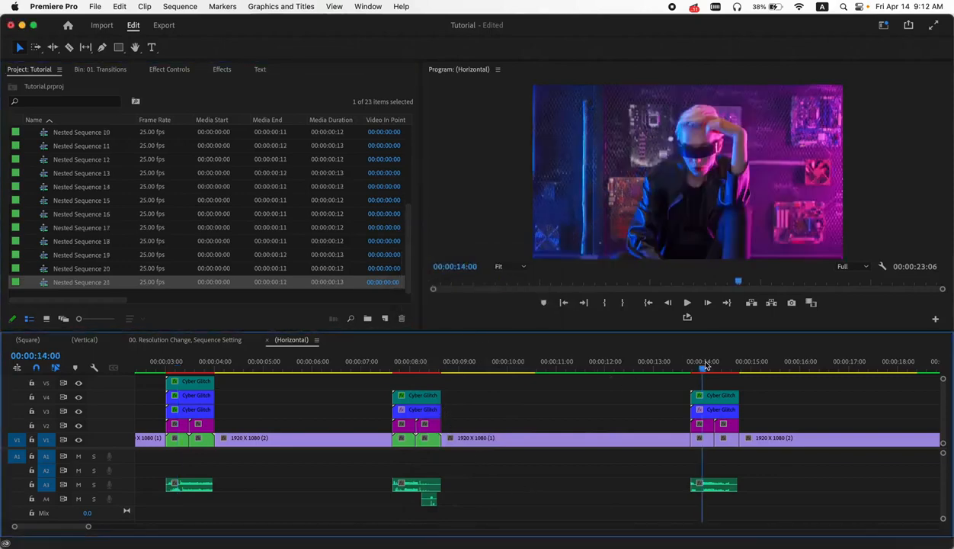
- Nest the two short clip segments on either side of the third cut, each separately
right_click(707, 446)
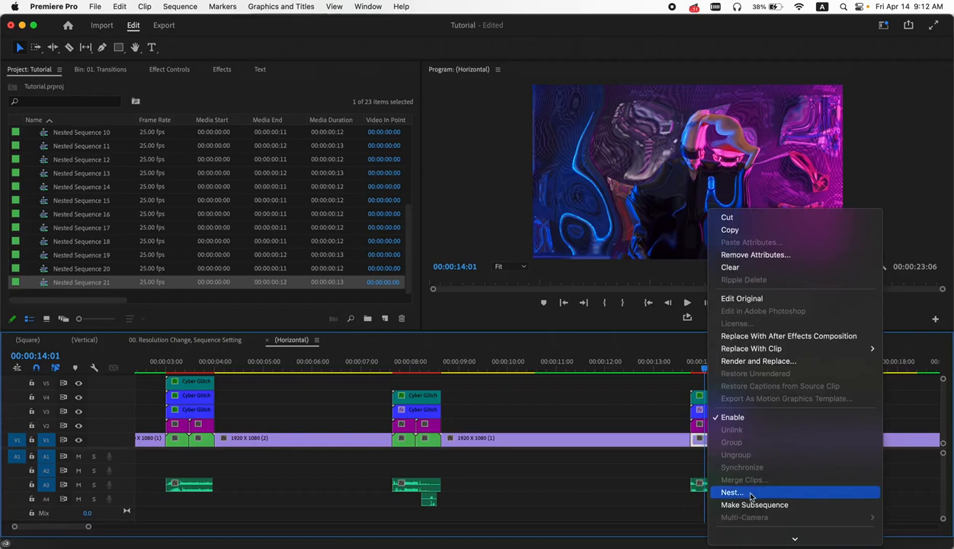
click(750, 494)
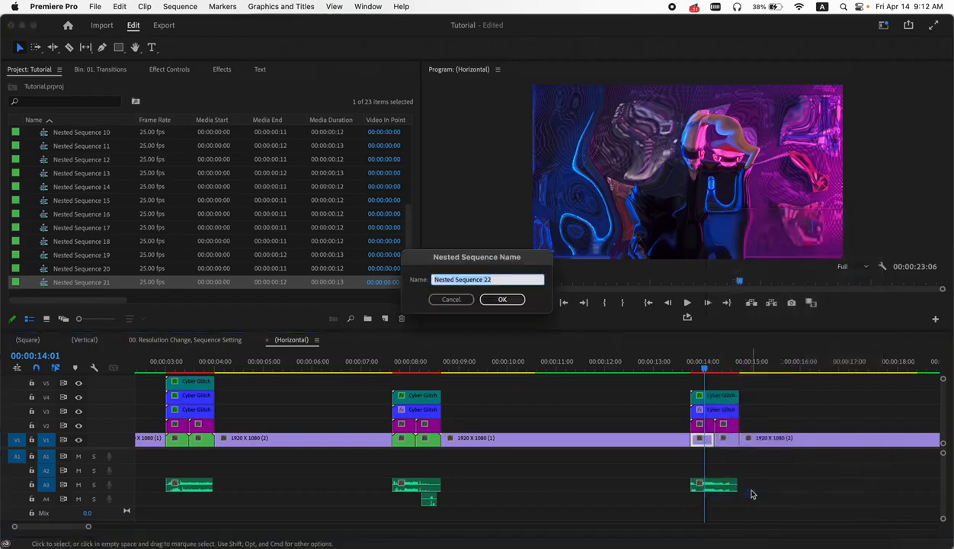
click(502, 300)
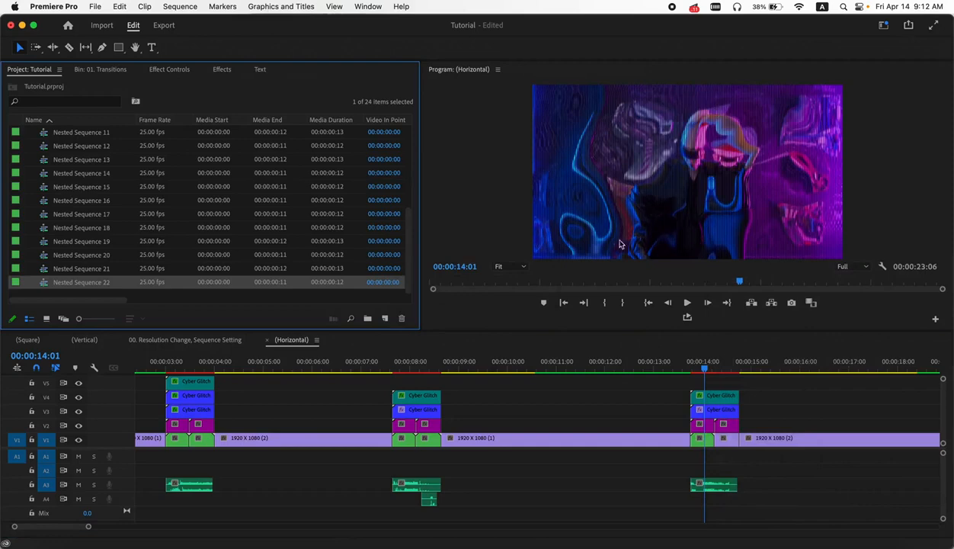
right_click(728, 447)
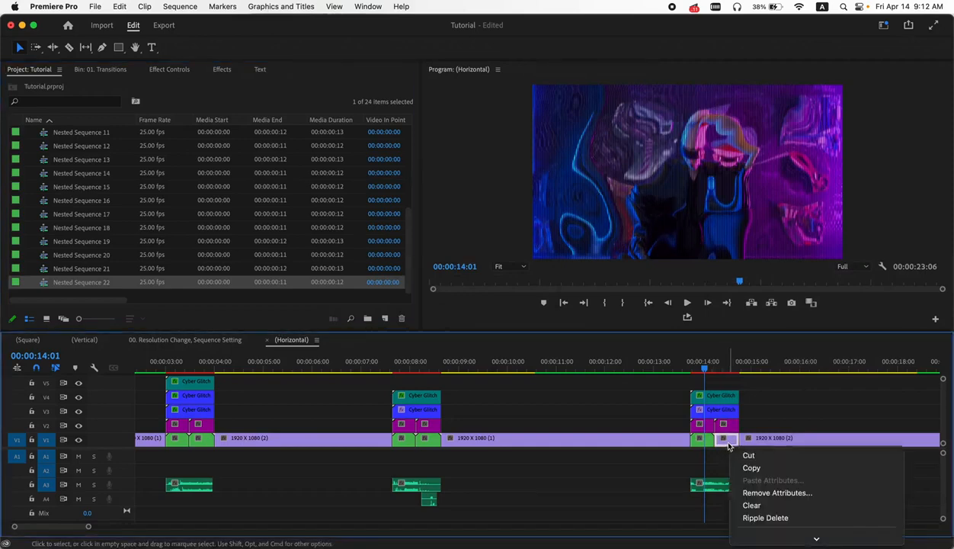
mouse_move(769, 541)
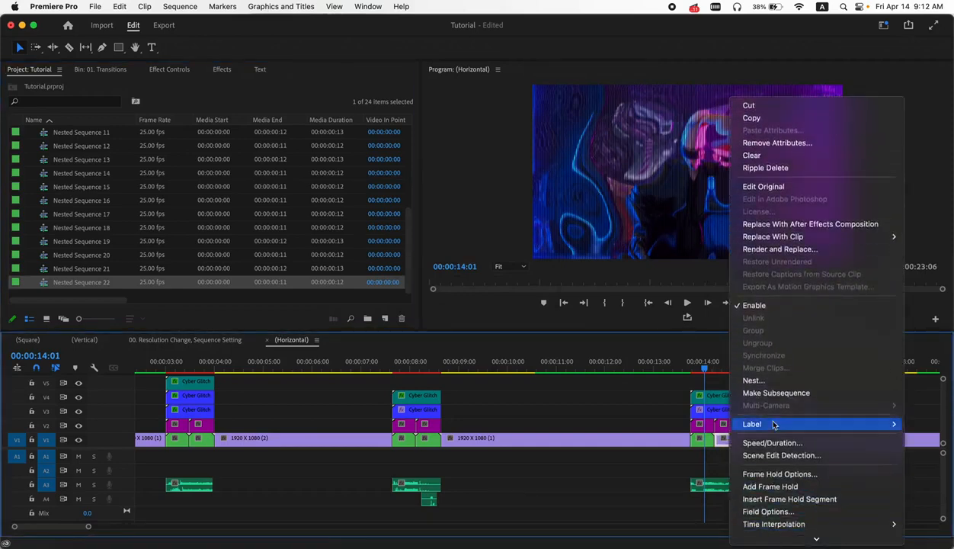
click(770, 377)
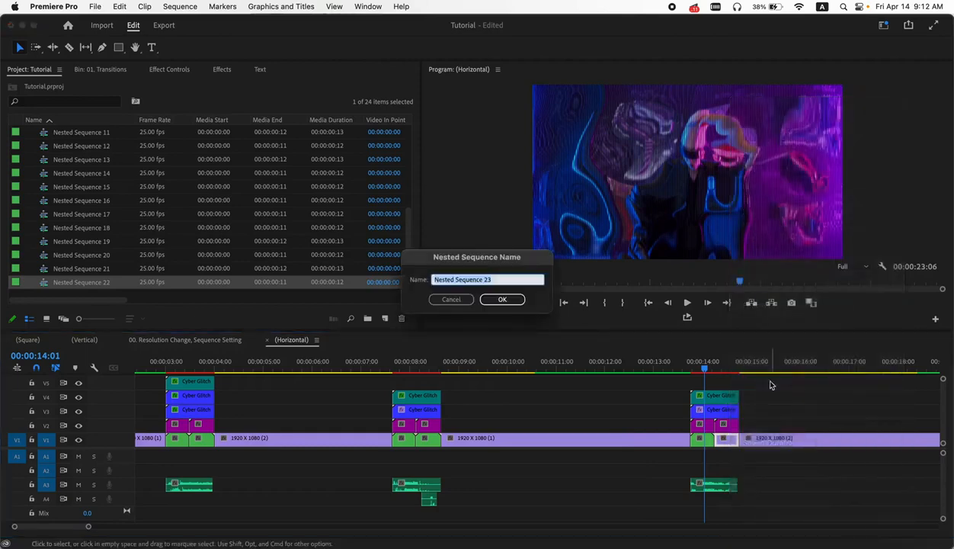
click(507, 299)
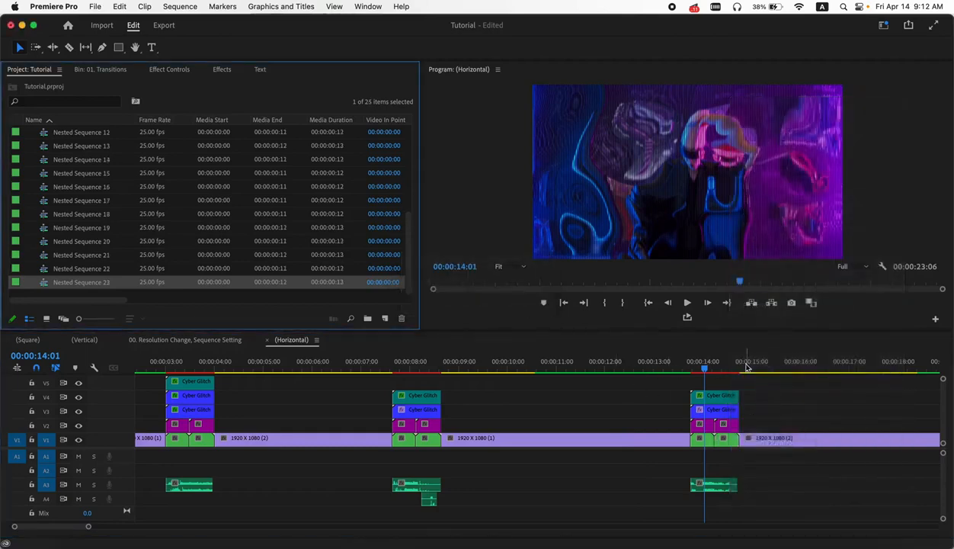
- Mark in and out points spanning the whole Horizontal sequence and render In to Out
scroll(581, 413, down, 5)
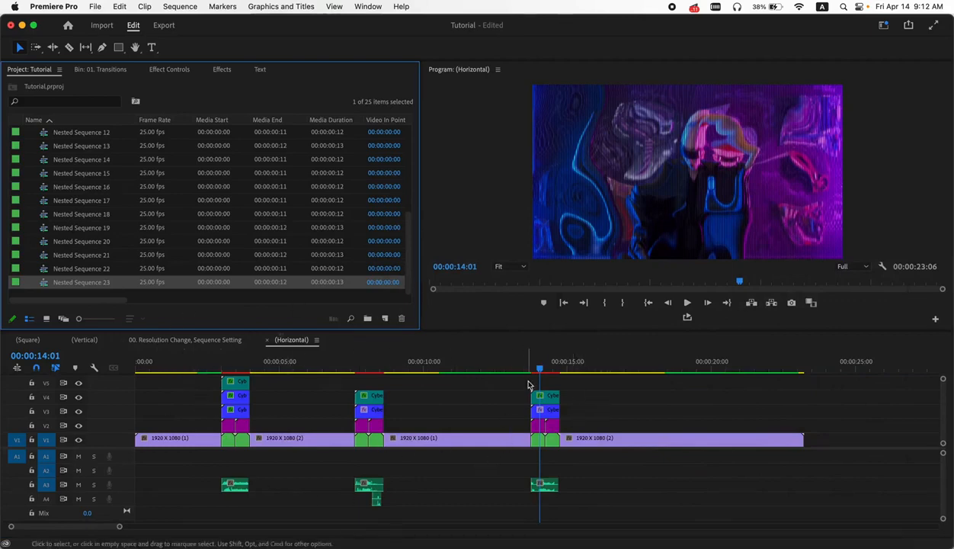
drag(556, 362, 117, 363)
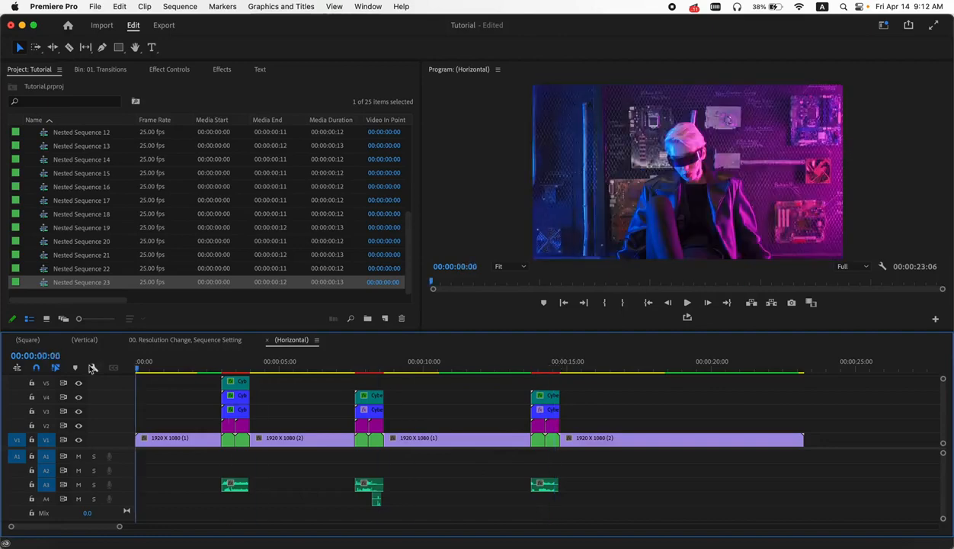
key(i)
drag(725, 370, 803, 372)
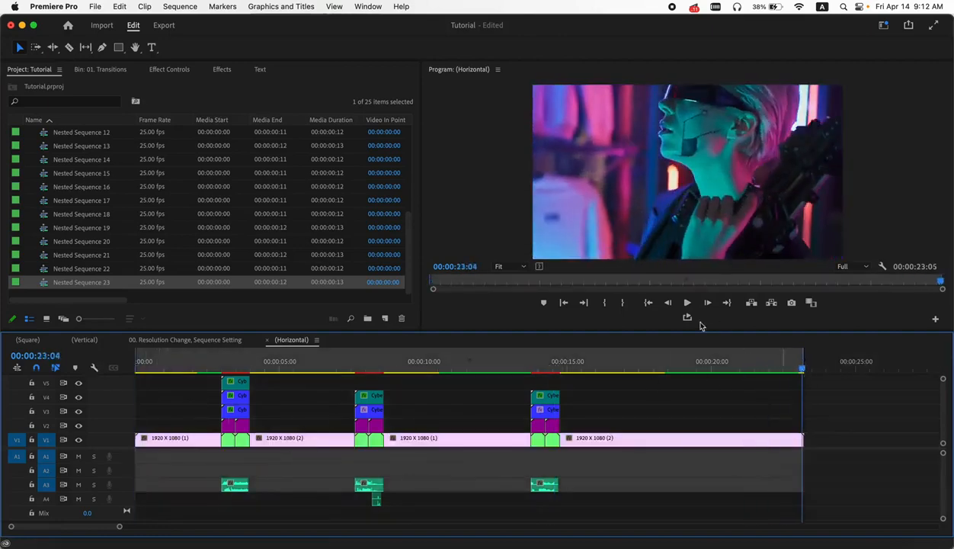
click(183, 6)
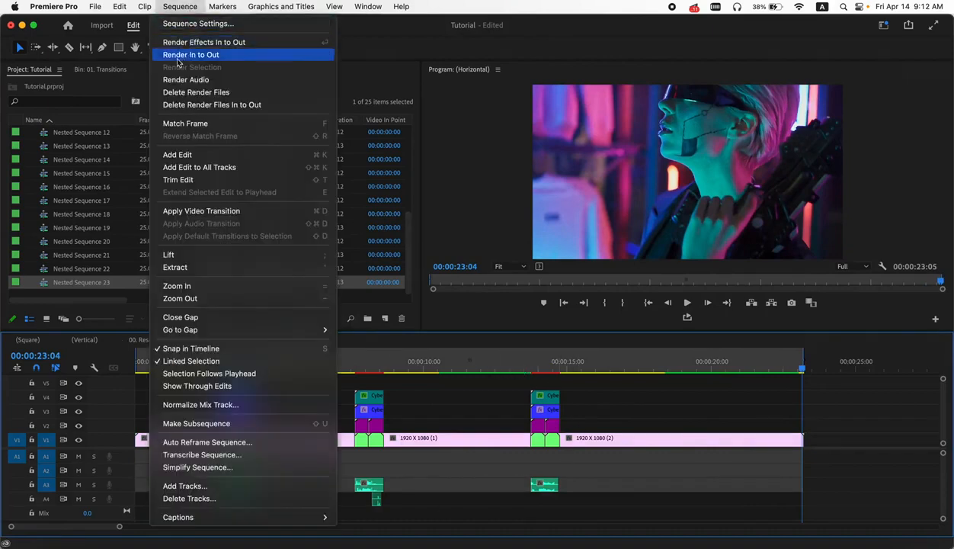
click(202, 55)
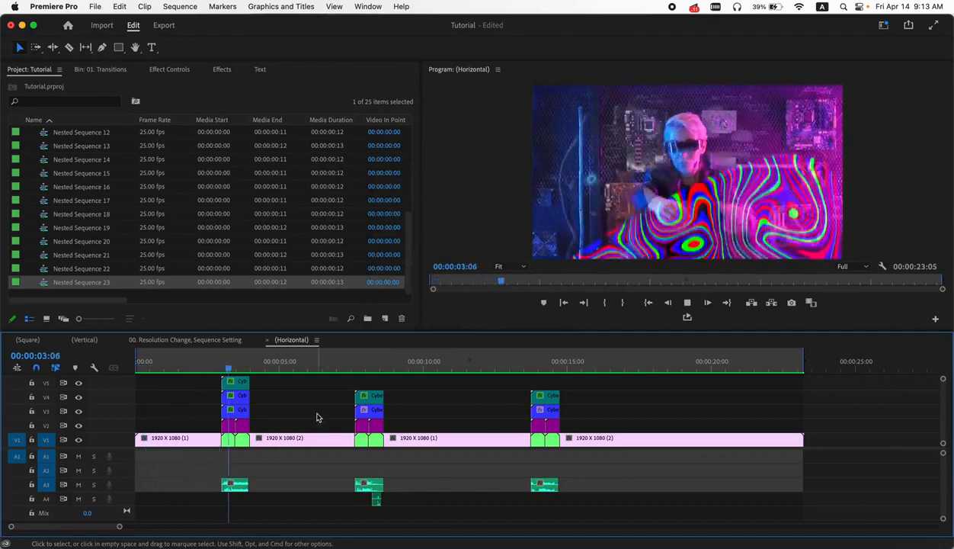
- Play through the rendered Horizontal sequence to review each glitch transition
click(352, 365)
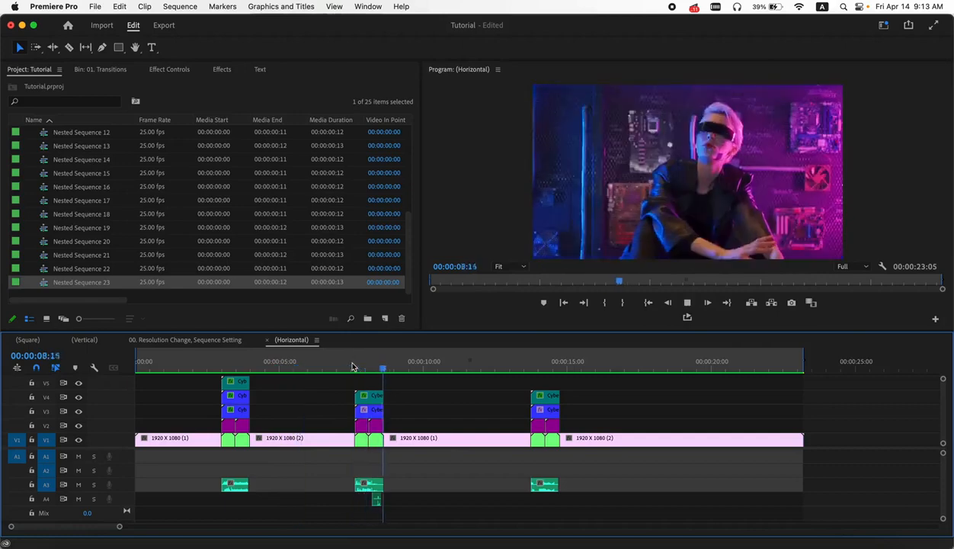
click(530, 367)
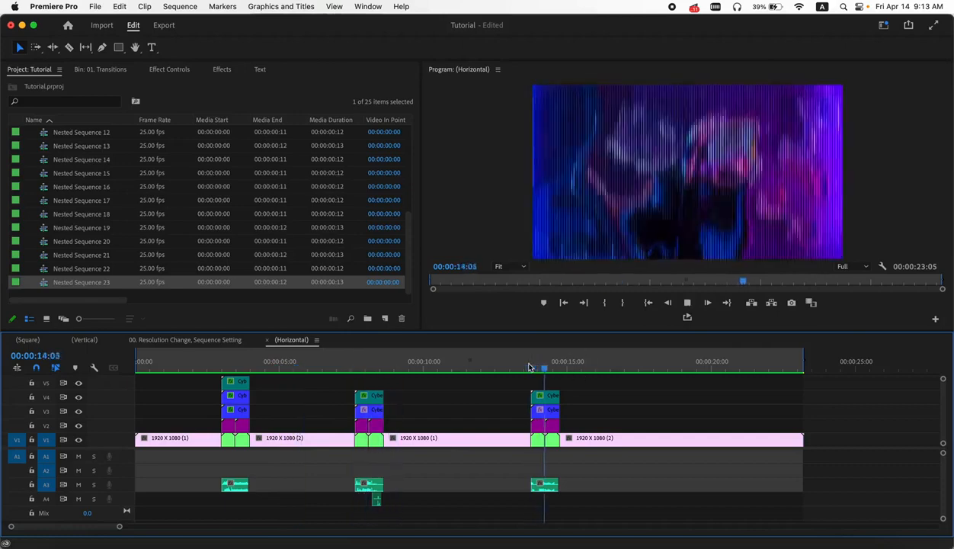
key(space)
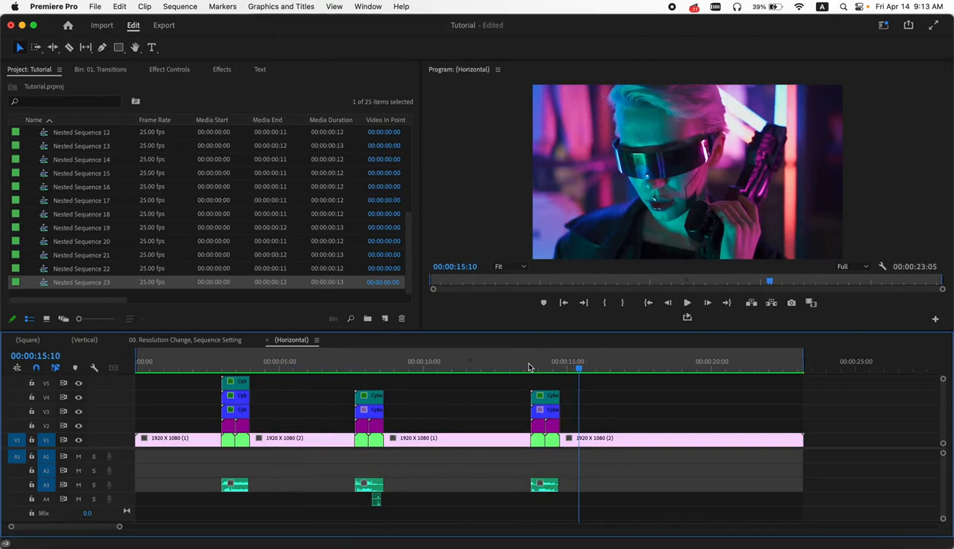
click(31, 175)
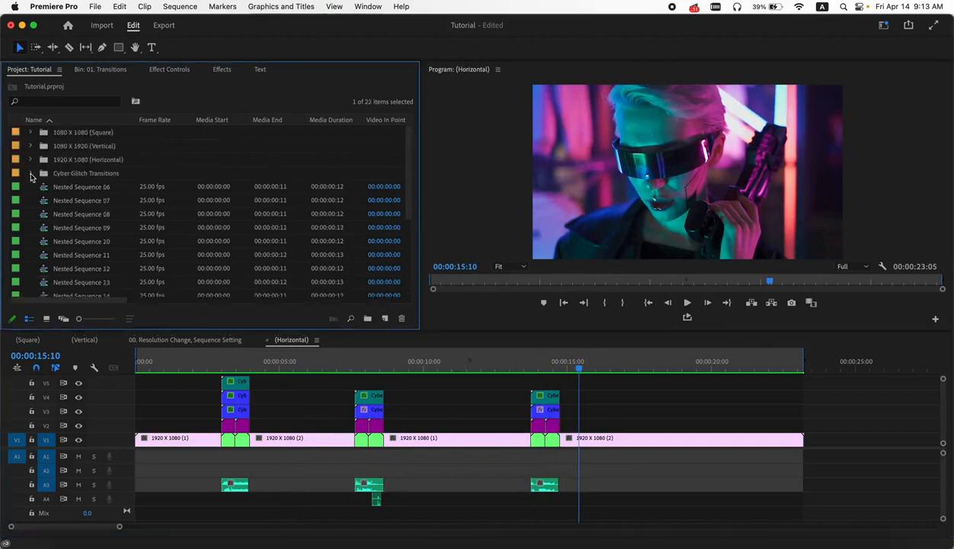